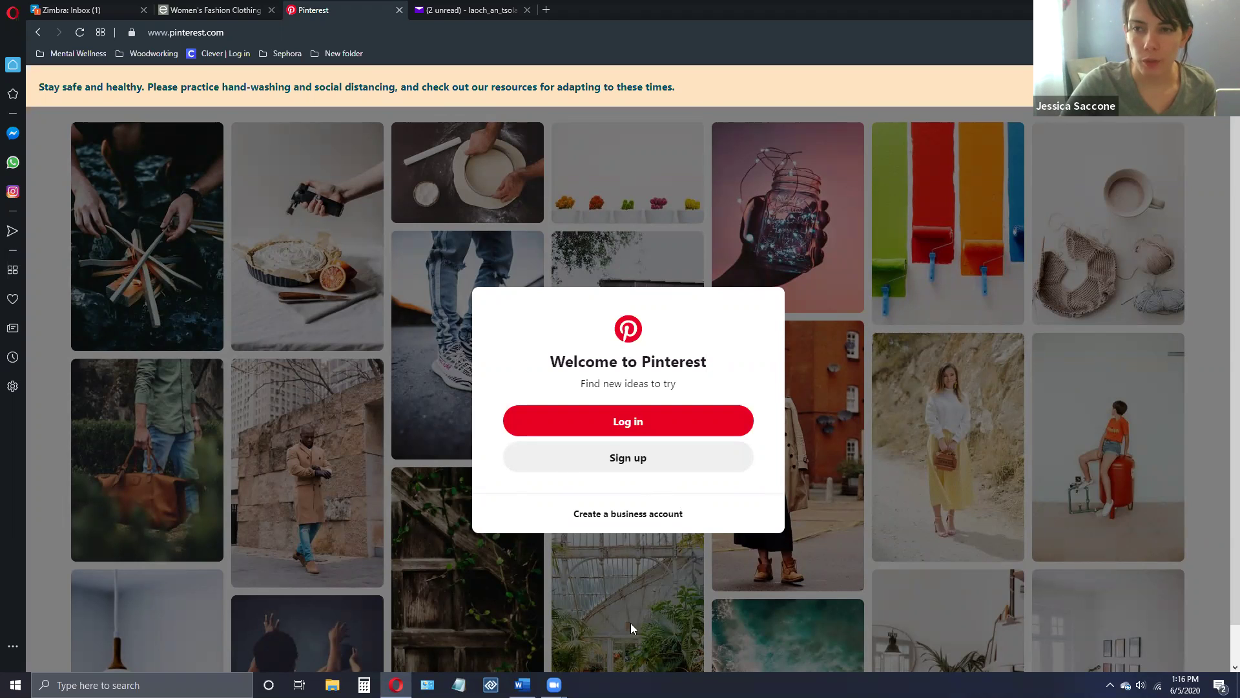
- Sign up for a new Pinterest account with the e-mail address, a password and age 36
click(636, 461)
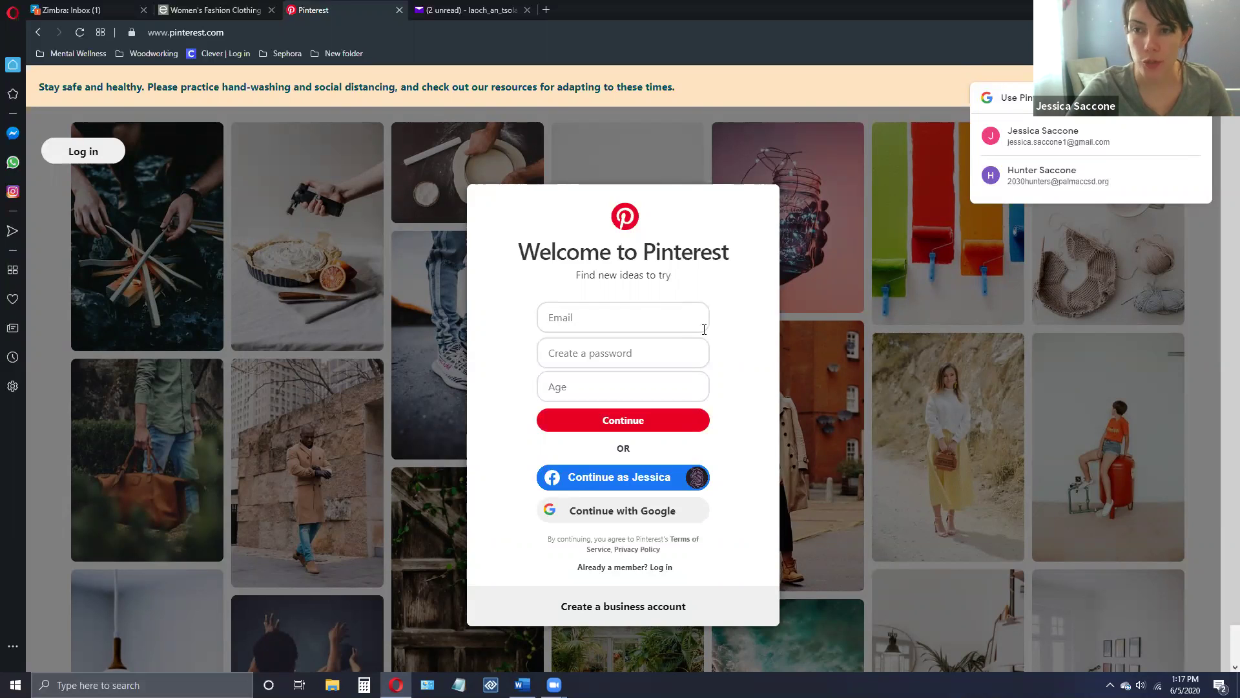
click(595, 319)
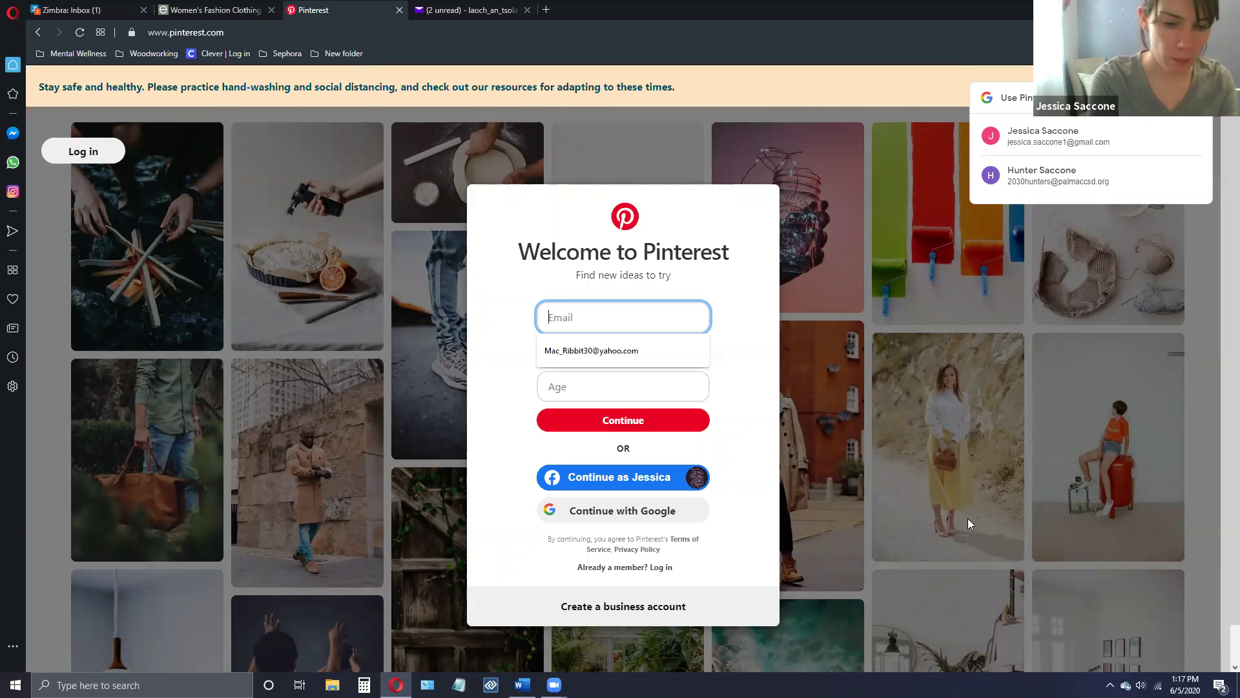
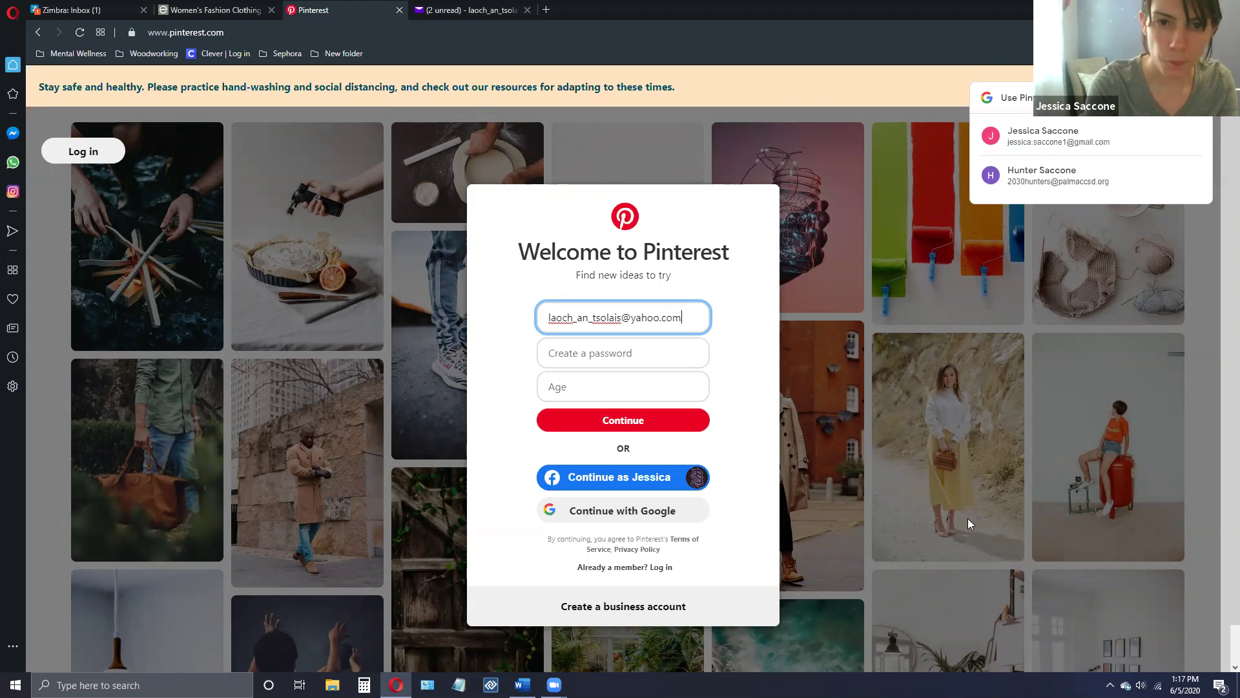
click(558, 350)
text(•••••••••••••••)
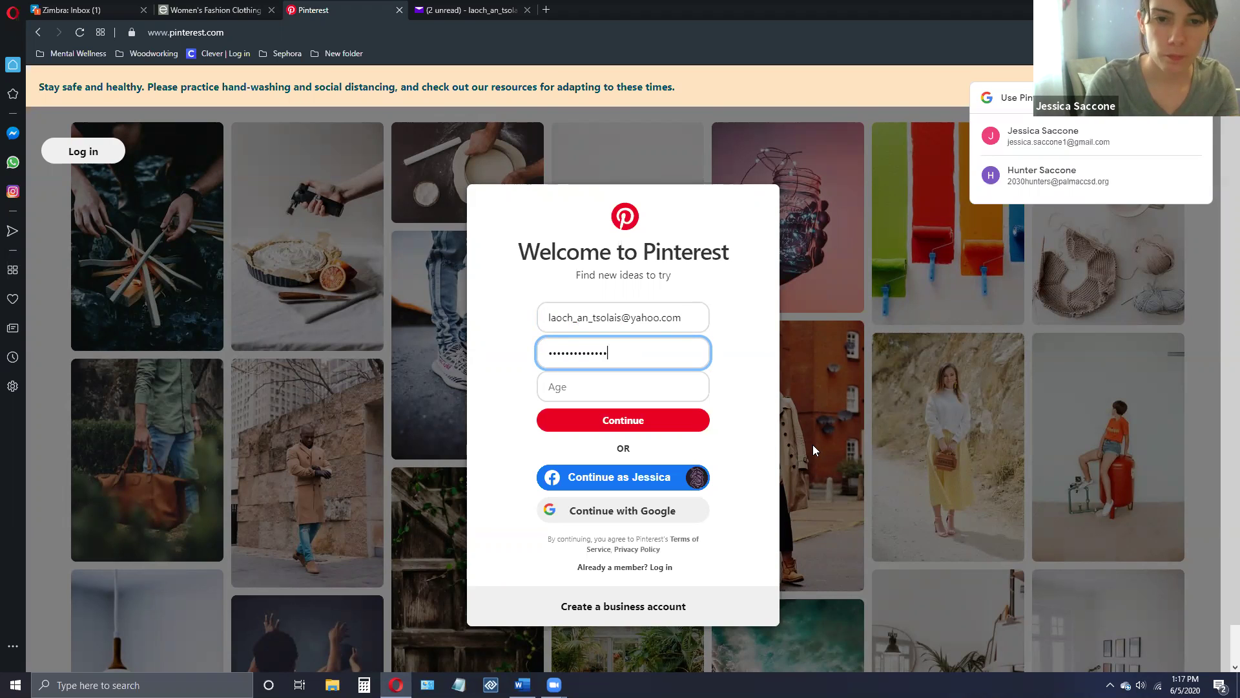
click(612, 392)
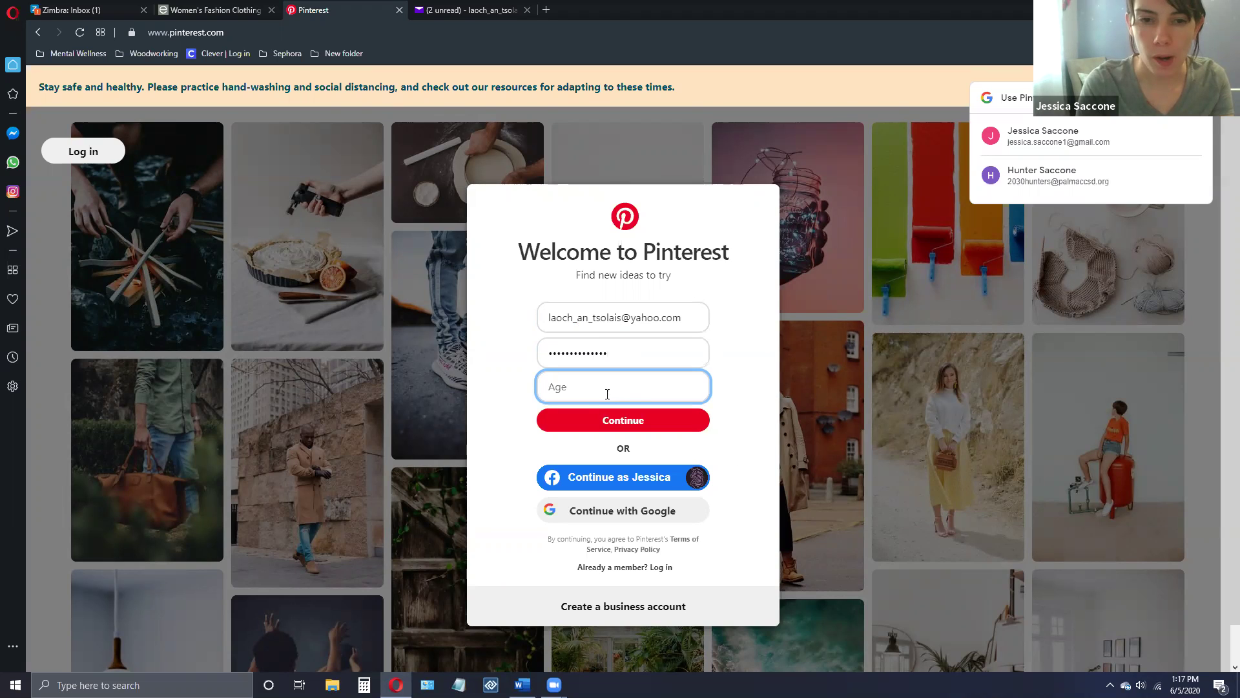
text(36)
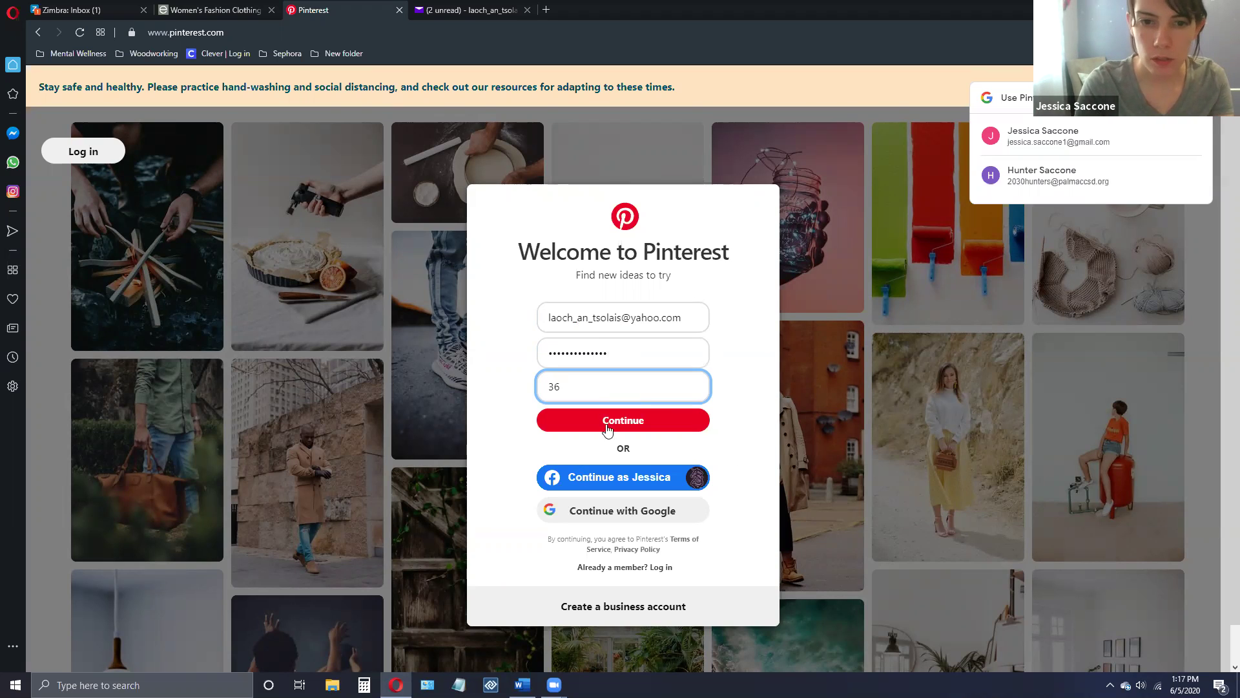
click(609, 420)
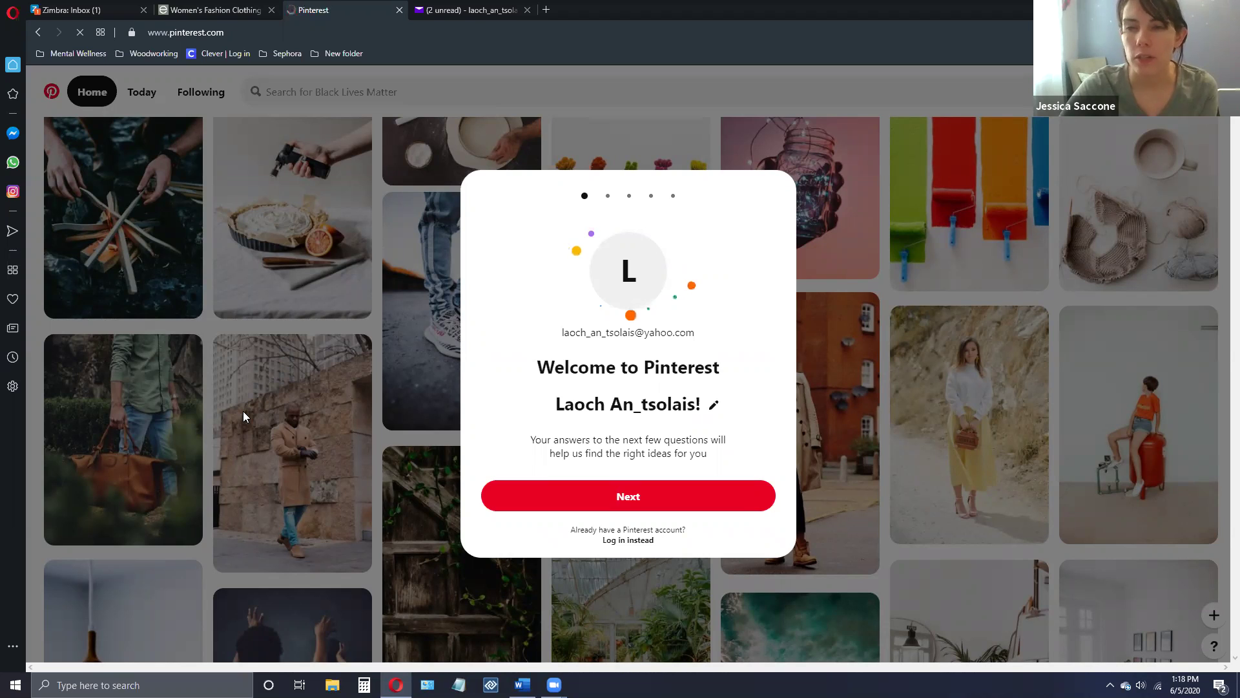
- Pass the welcome step, choose Female, and accept English (US) with United States
click(654, 504)
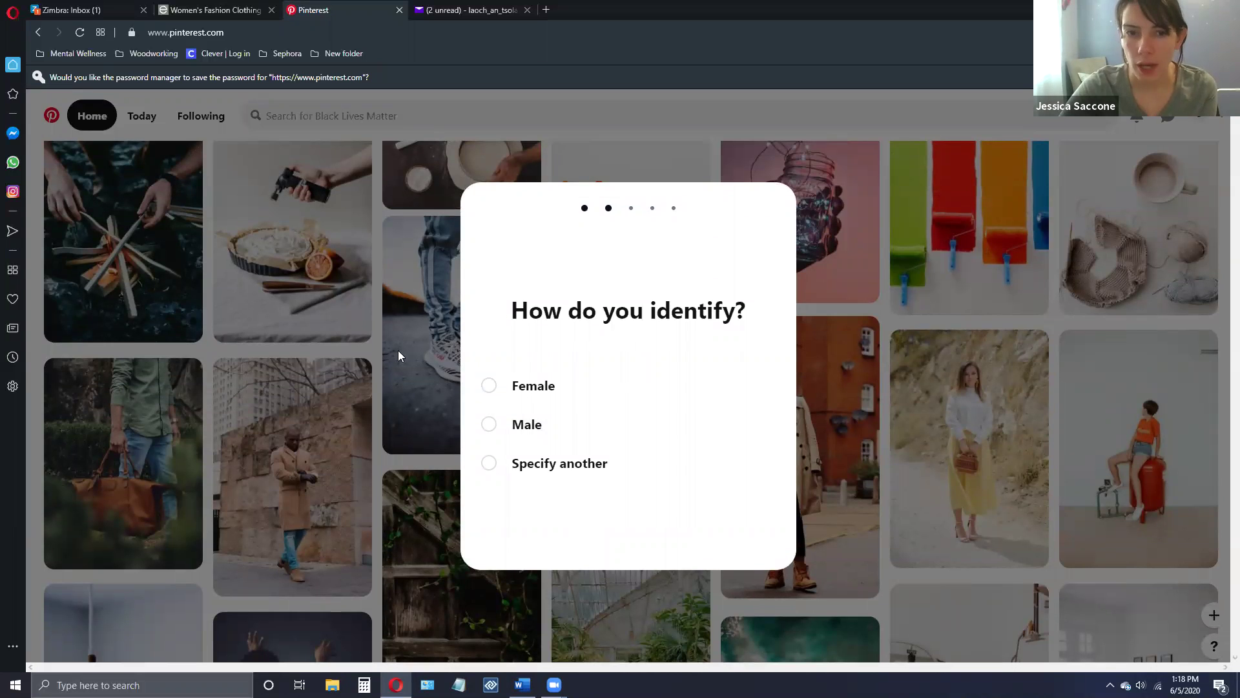
click(491, 388)
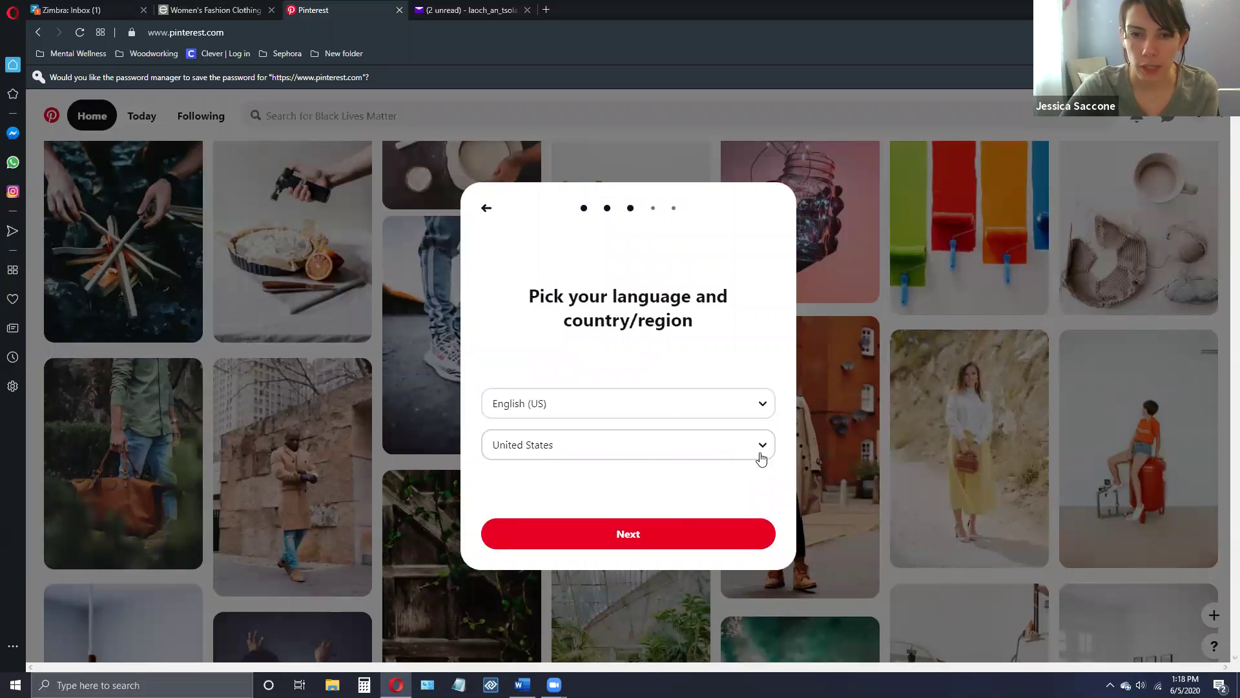
click(630, 536)
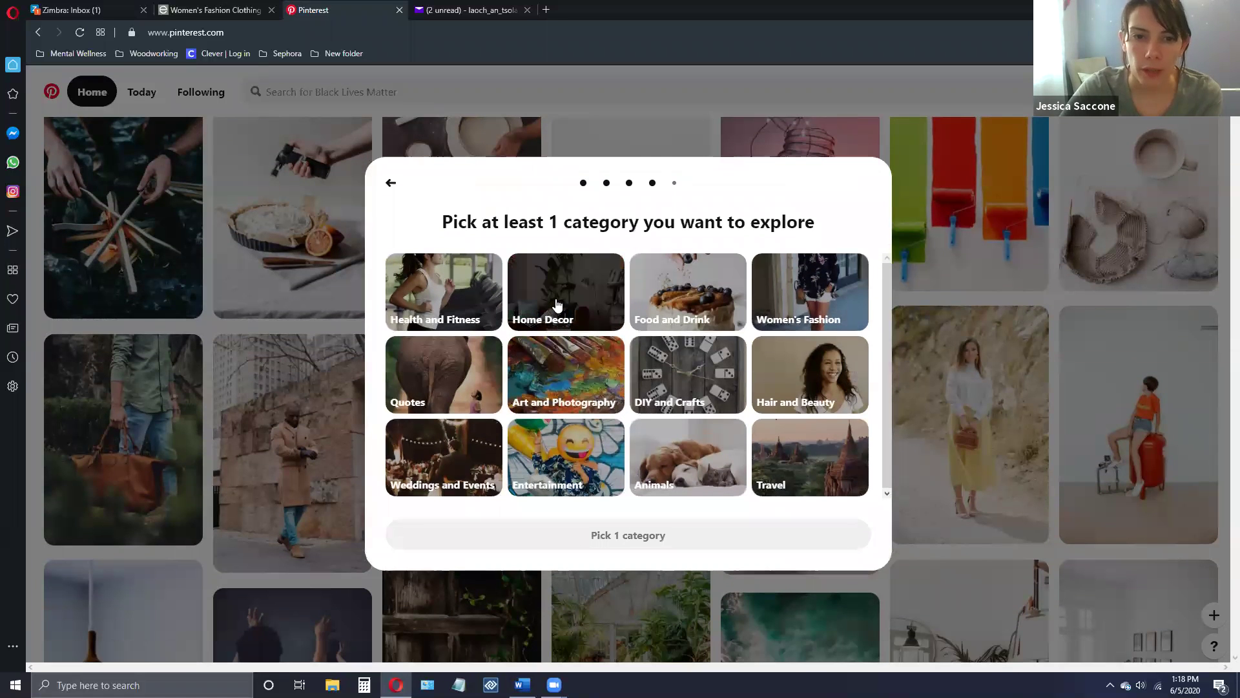
- Select Art and Photography, Home Decor, Health and Fitness, and DIY and Crafts, then continue
click(560, 388)
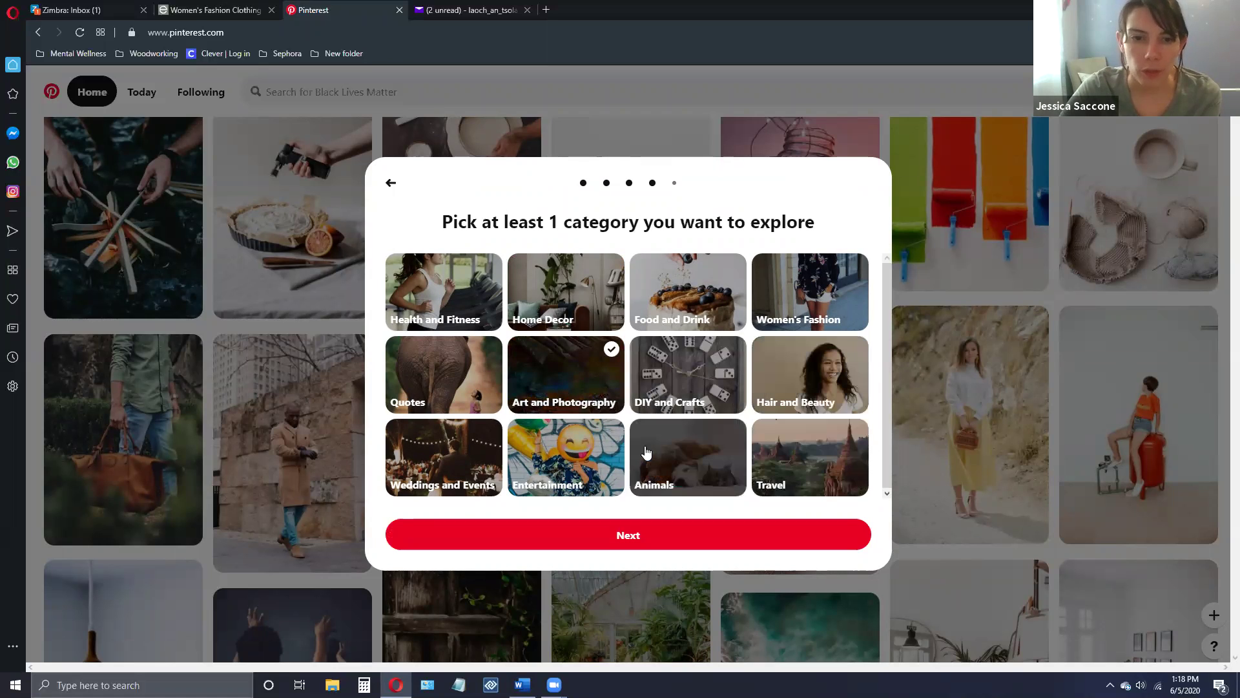
click(552, 301)
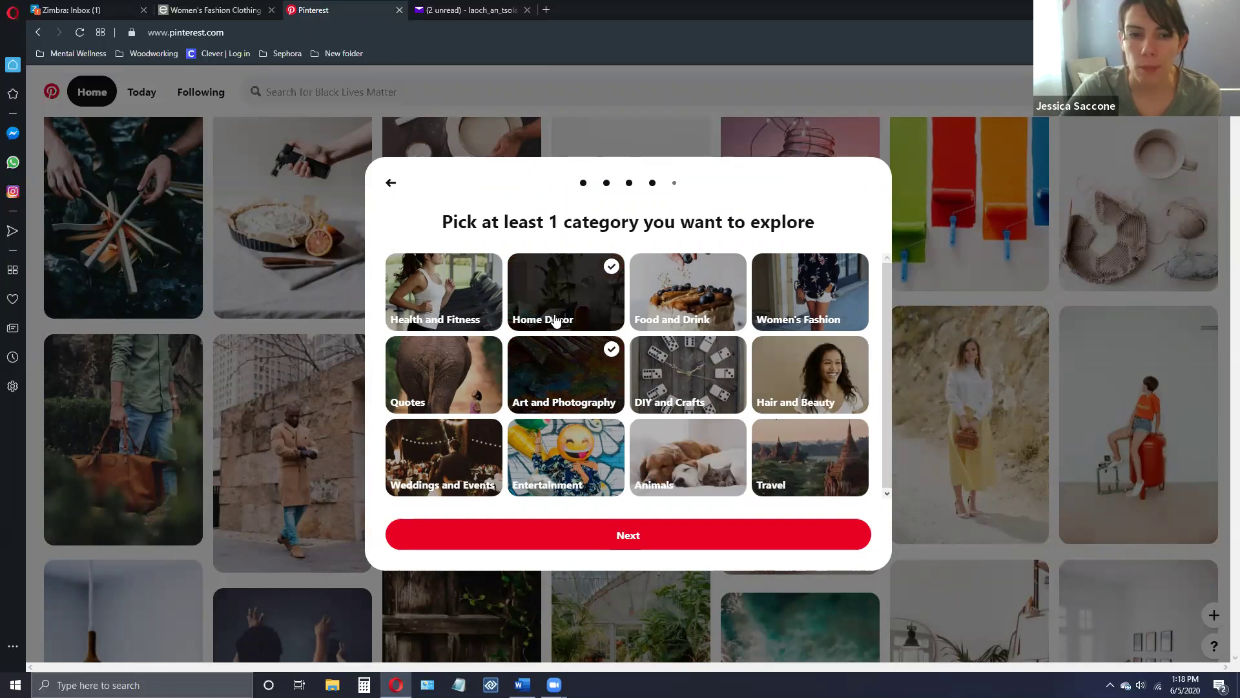
click(425, 290)
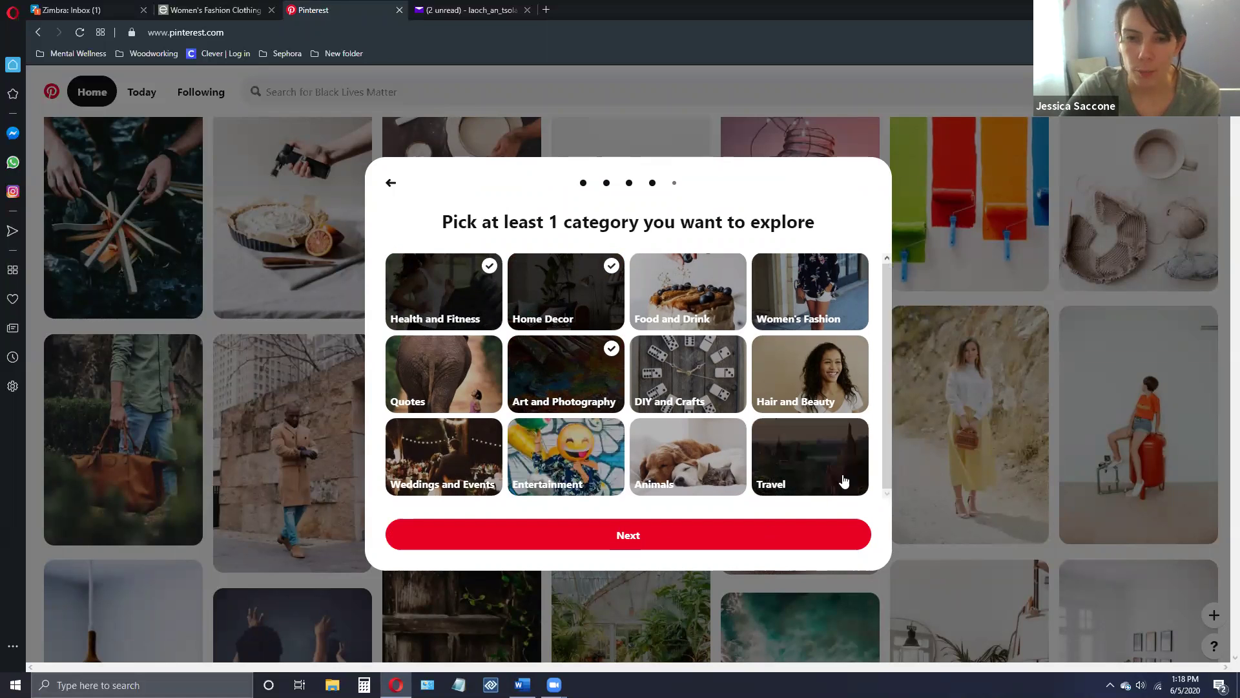
click(709, 385)
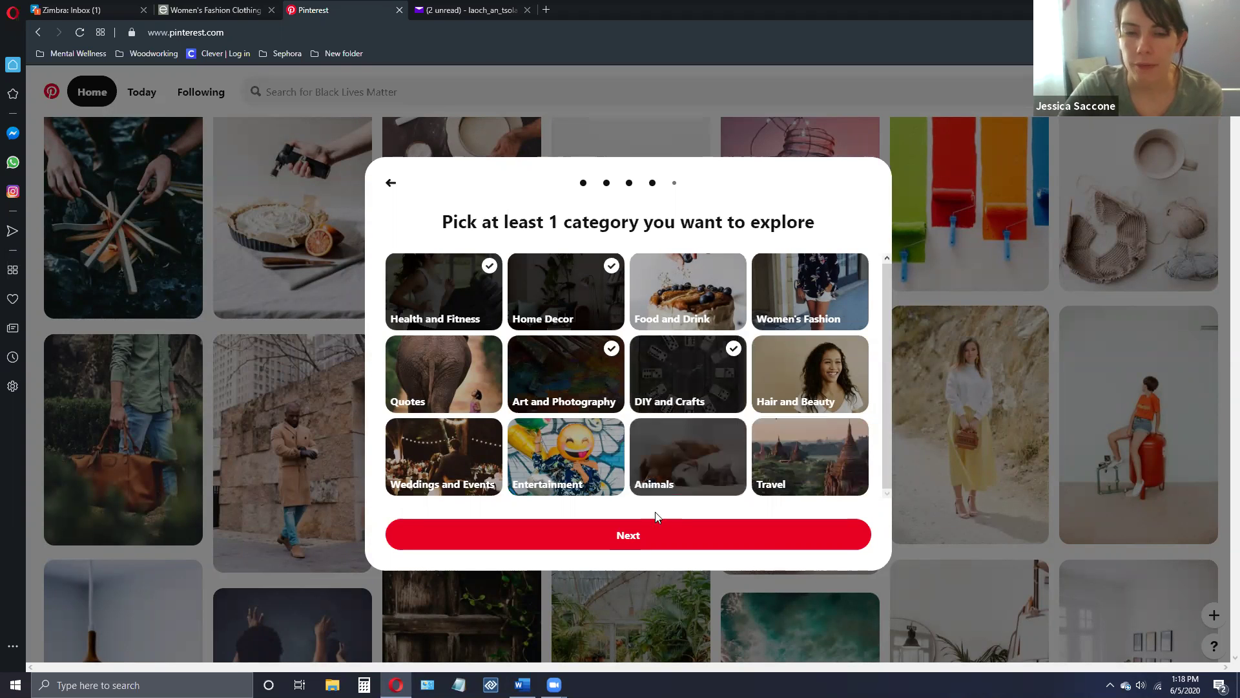
click(629, 539)
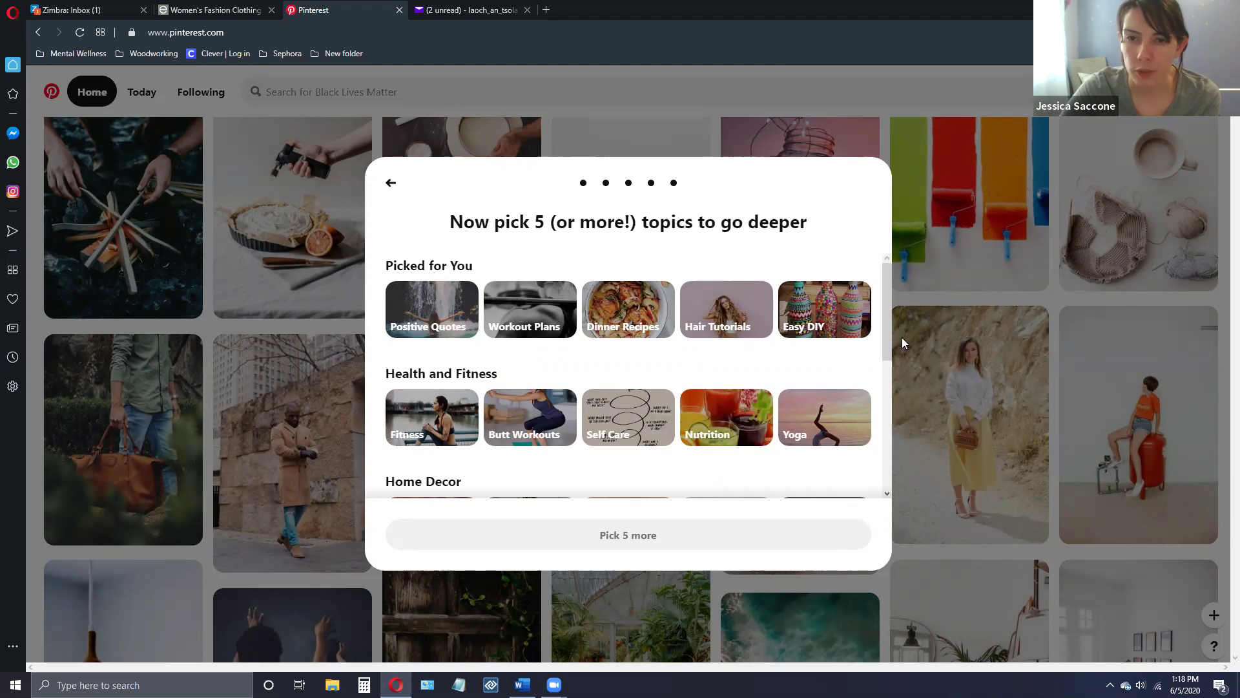
- Pick Easy DIY, Positive Quotes and Home Decor as topics
click(839, 323)
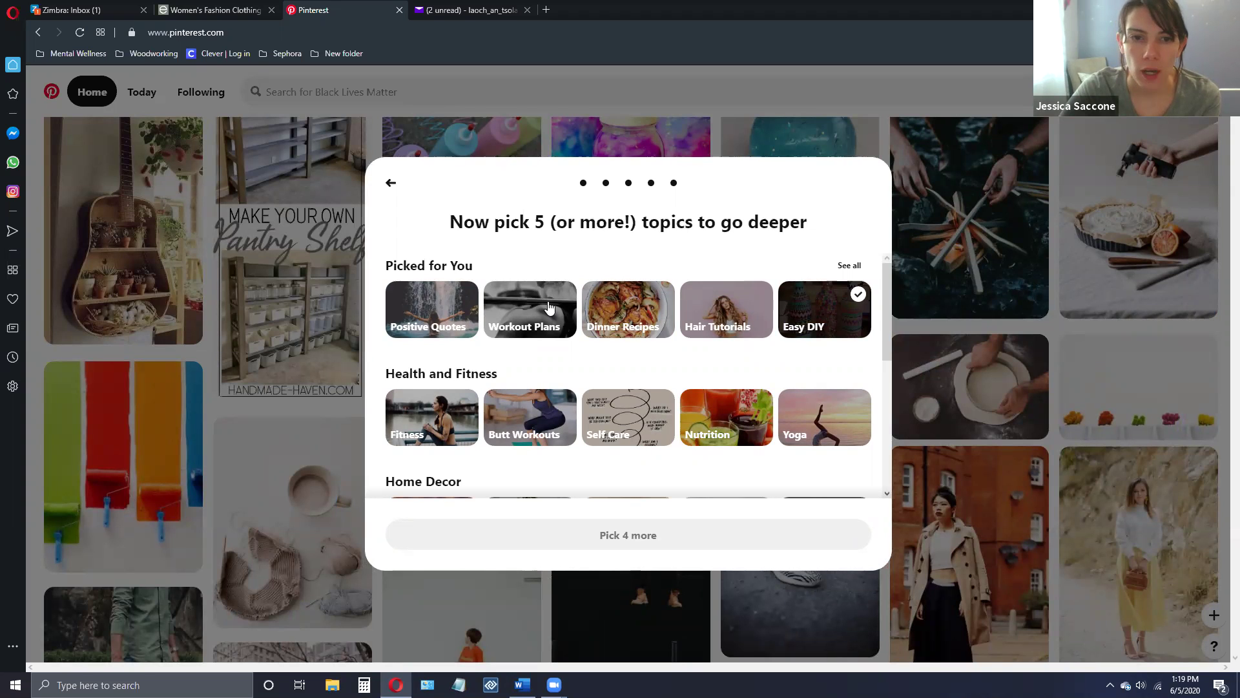
click(416, 320)
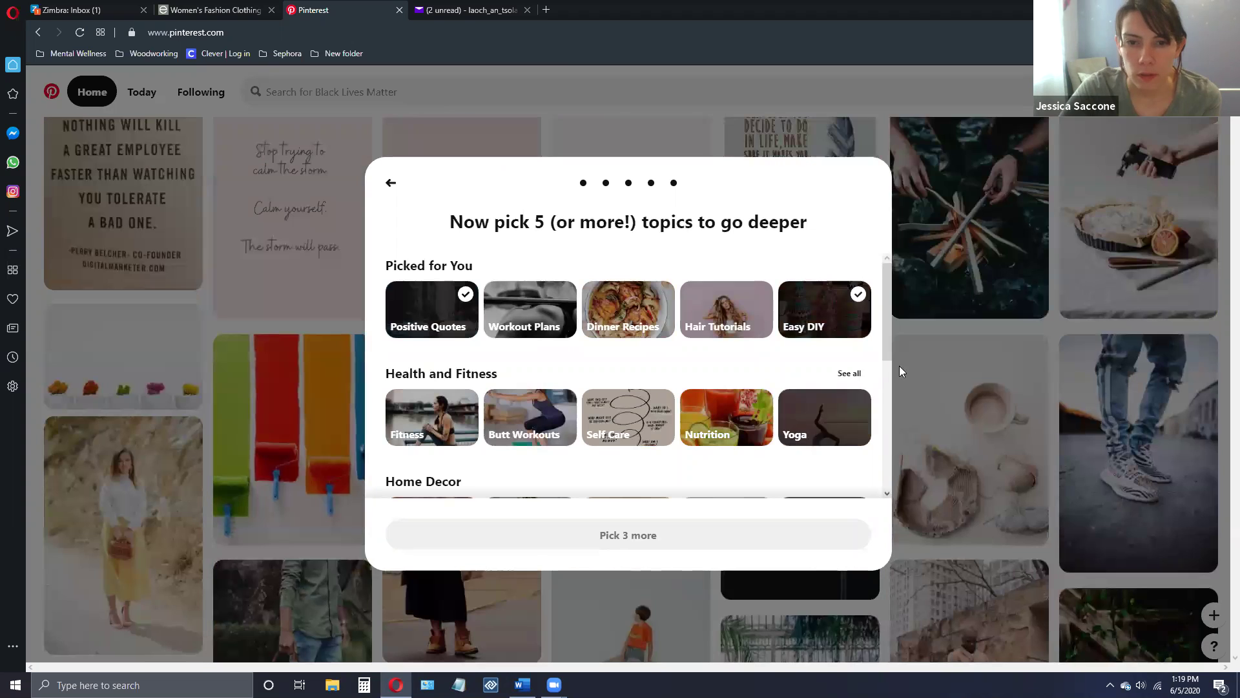
drag(888, 334, 896, 389)
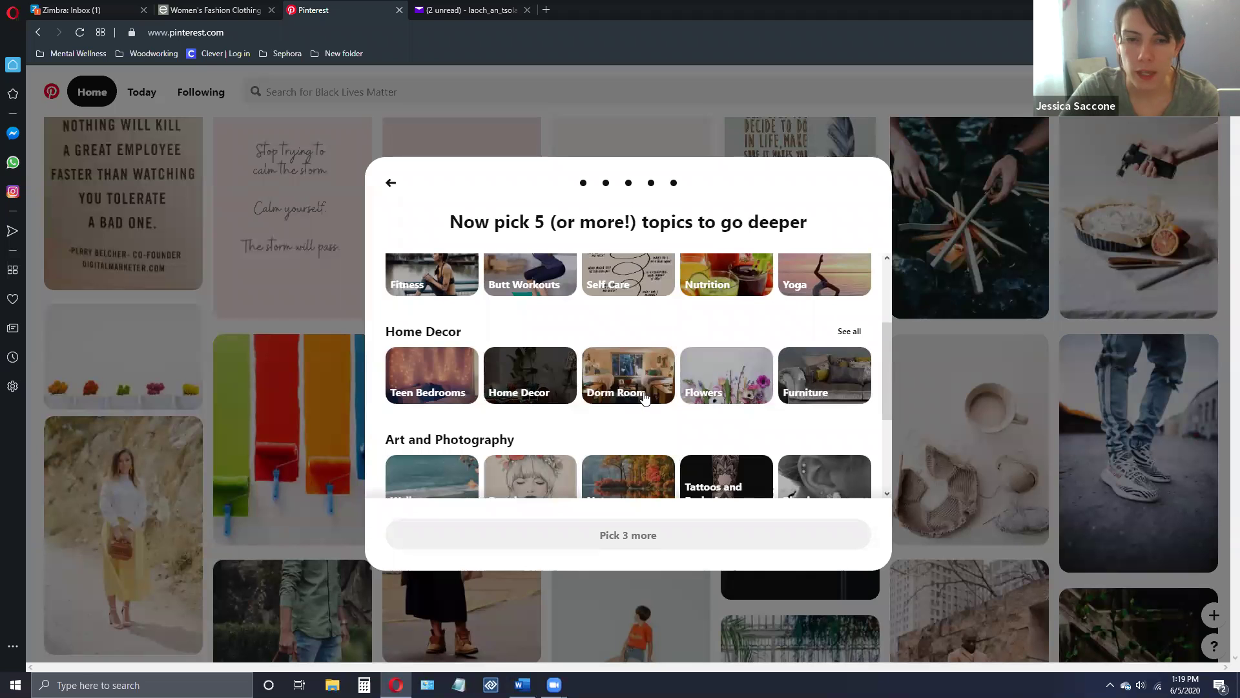
click(545, 391)
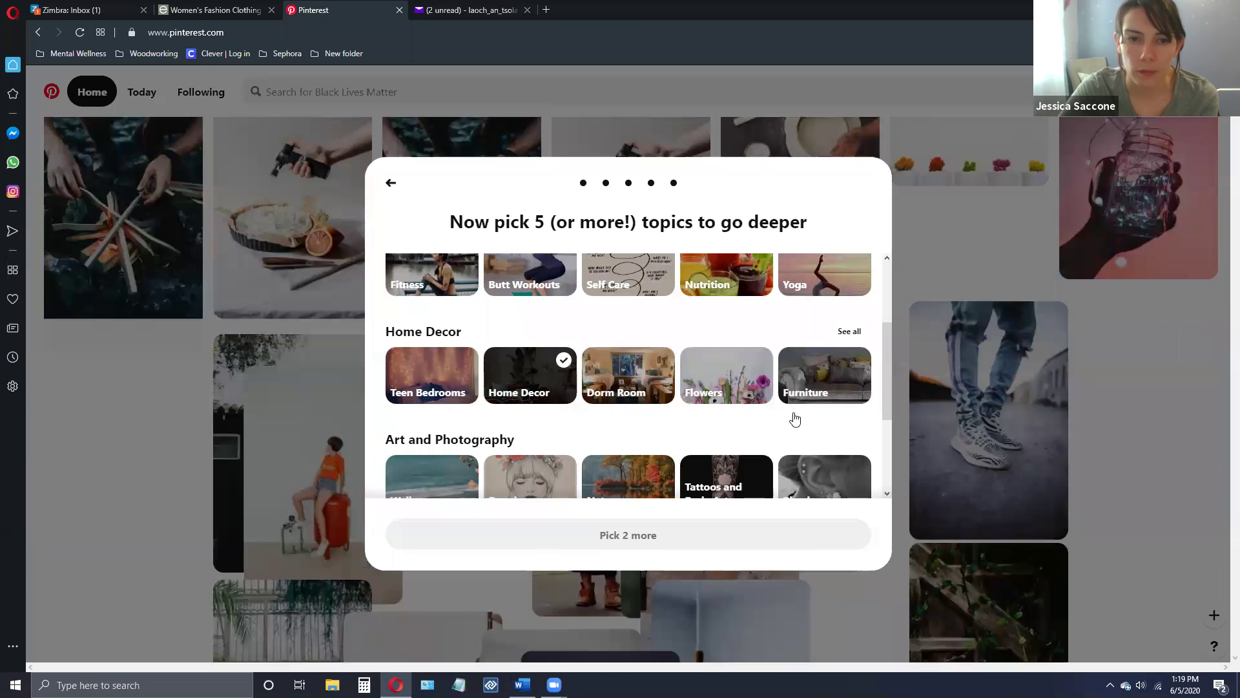
scroll(900, 430, down, 2)
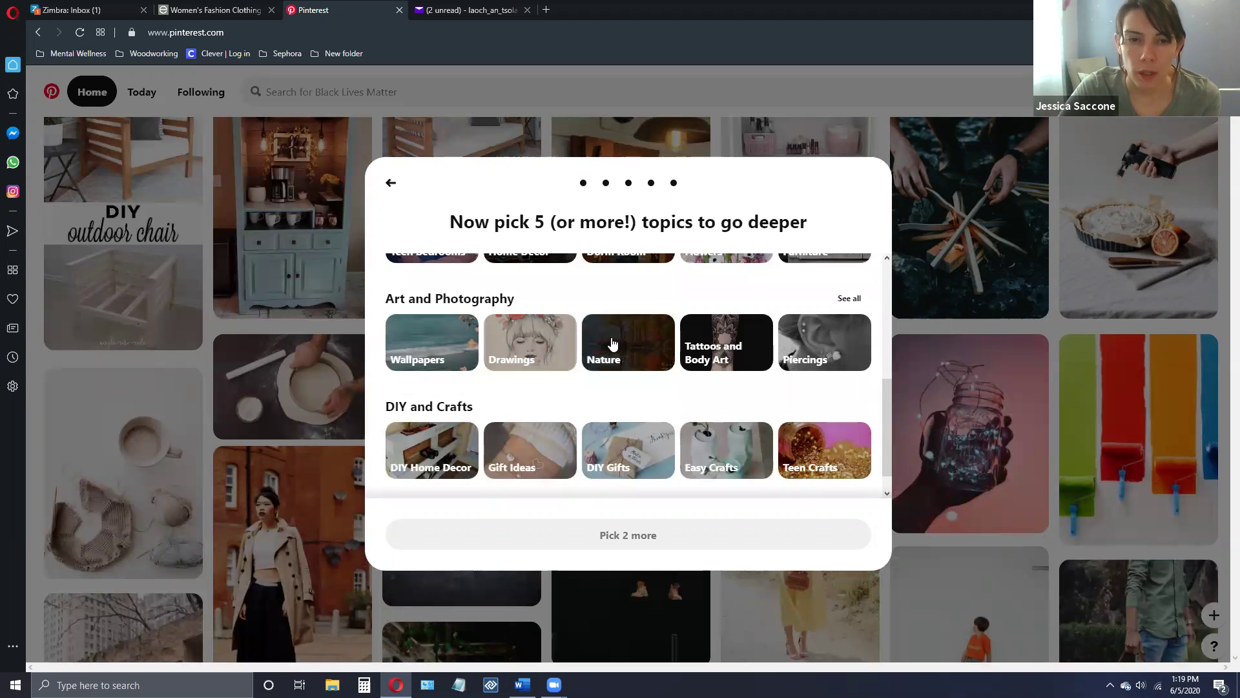
- Add the Drawings, Self Care and Yoga topics and finish the setup
click(528, 342)
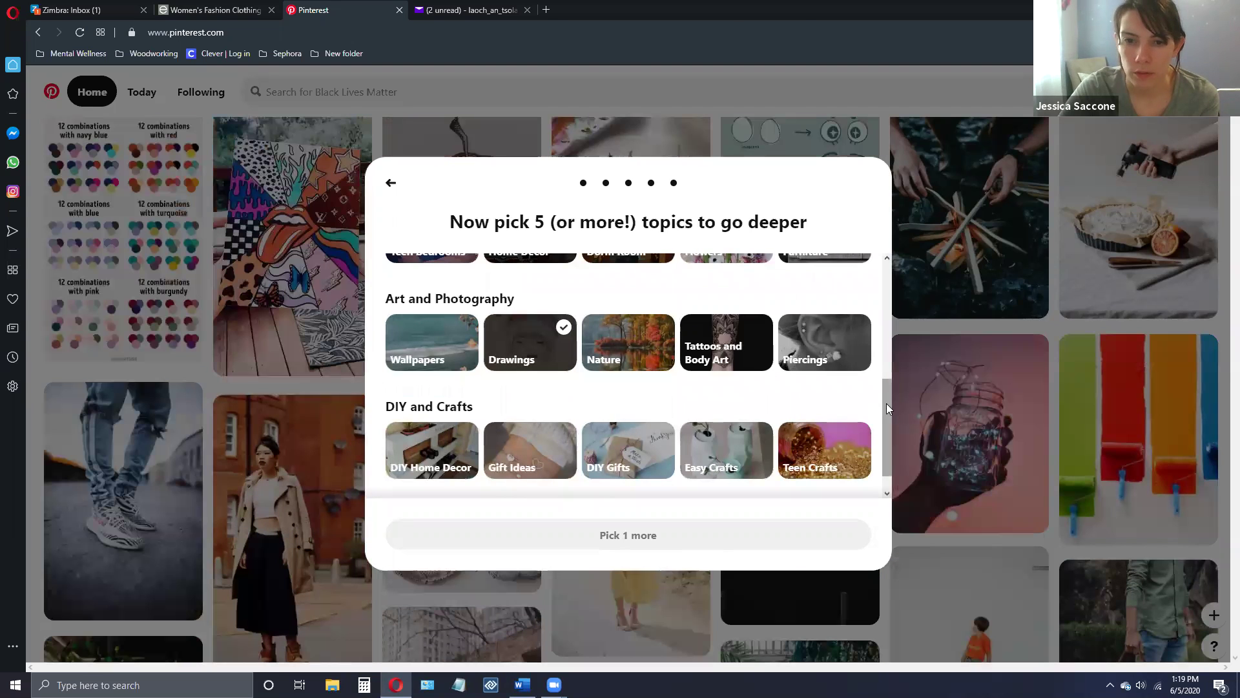
scroll(887, 433, down, 1)
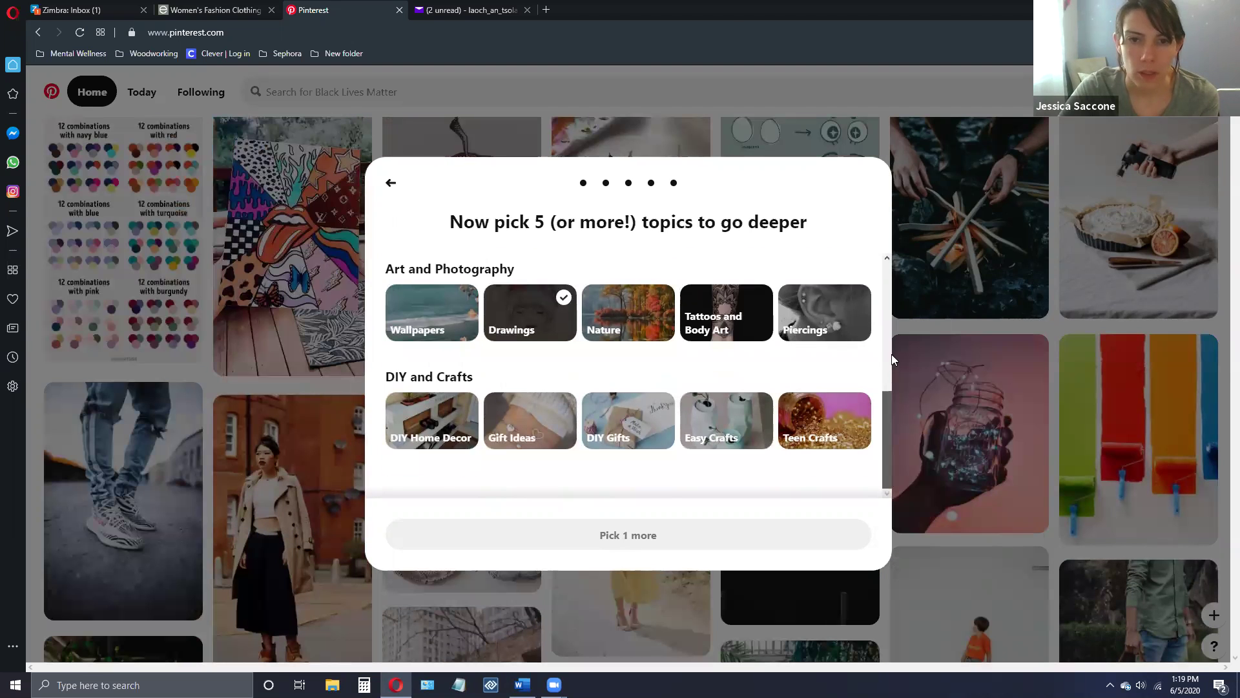
scroll(891, 354, up, 3)
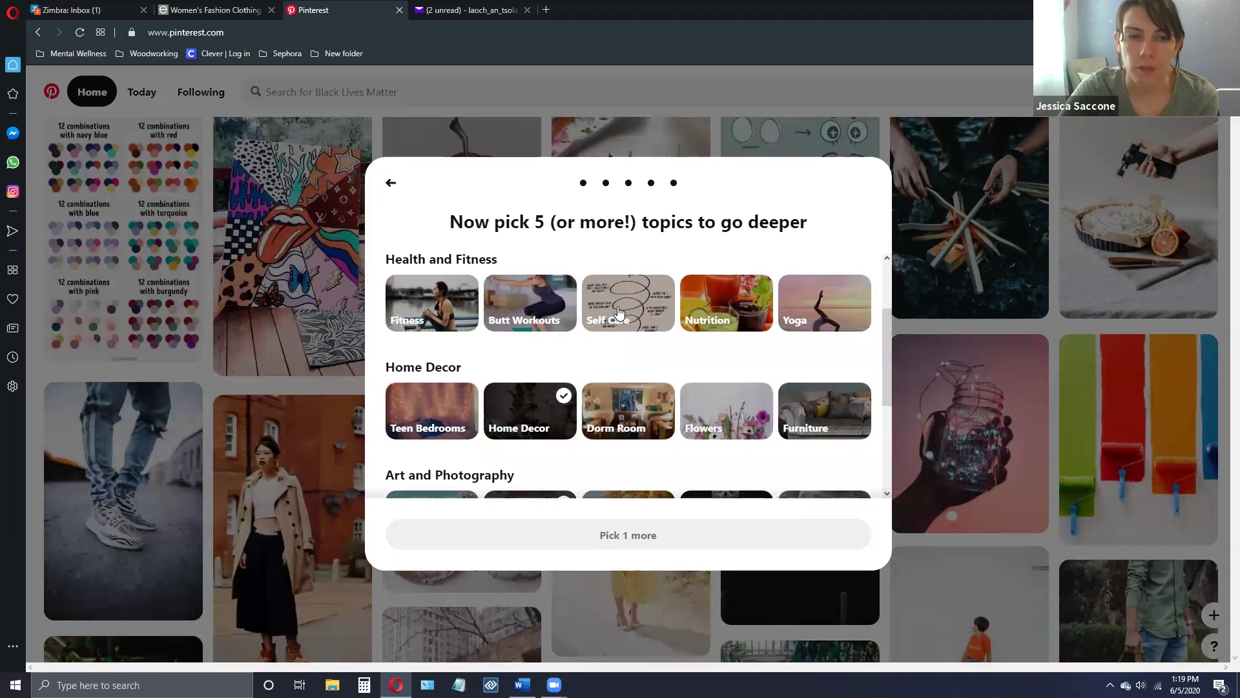
click(619, 313)
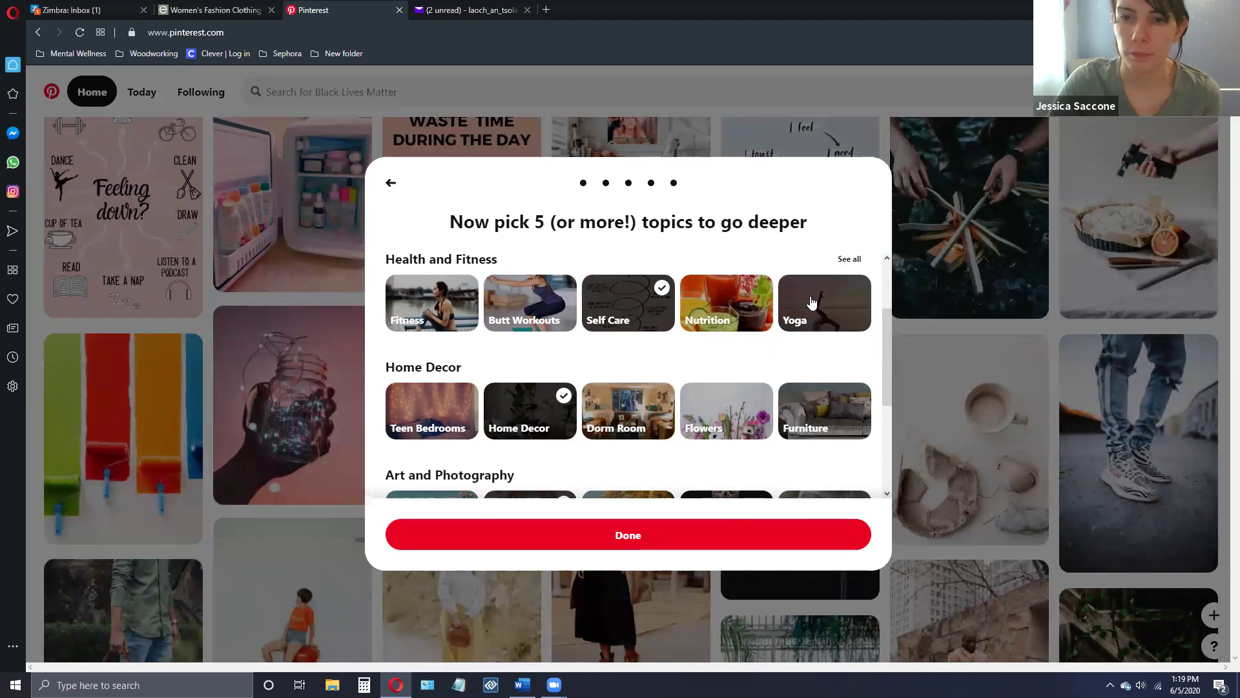
click(811, 303)
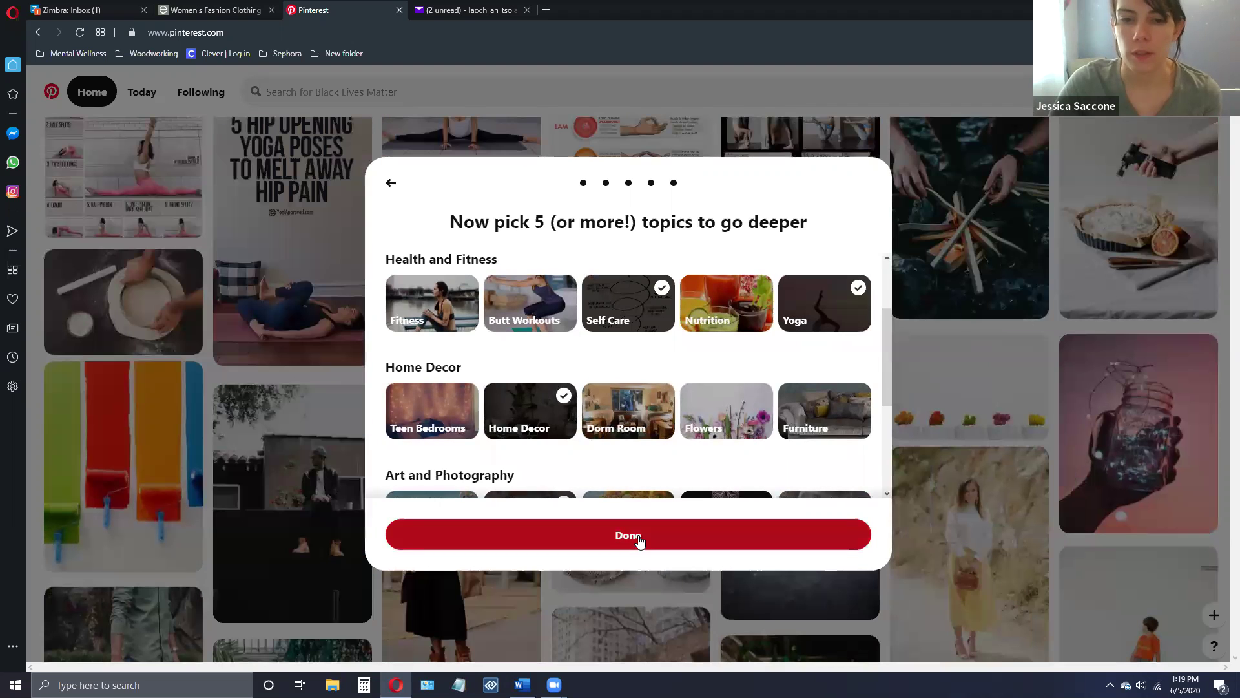
click(639, 540)
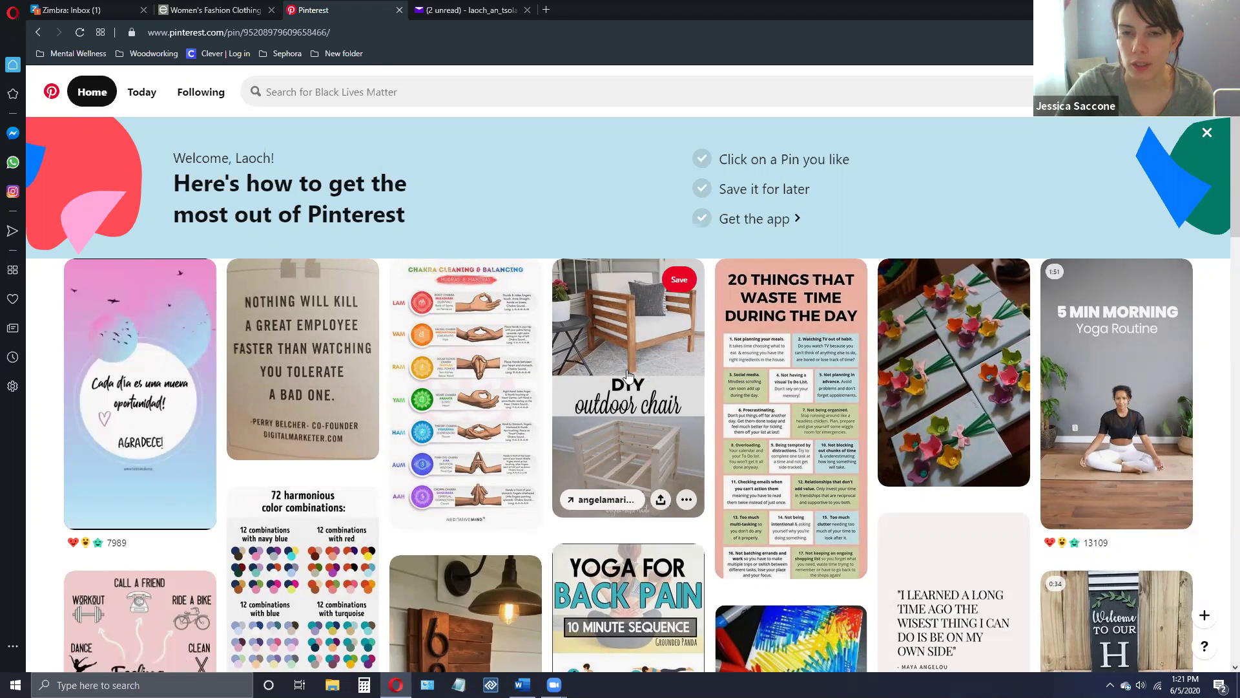
- Open the DIY Outdoor Chair pin from angelamariemade.com on the home feed
click(627, 370)
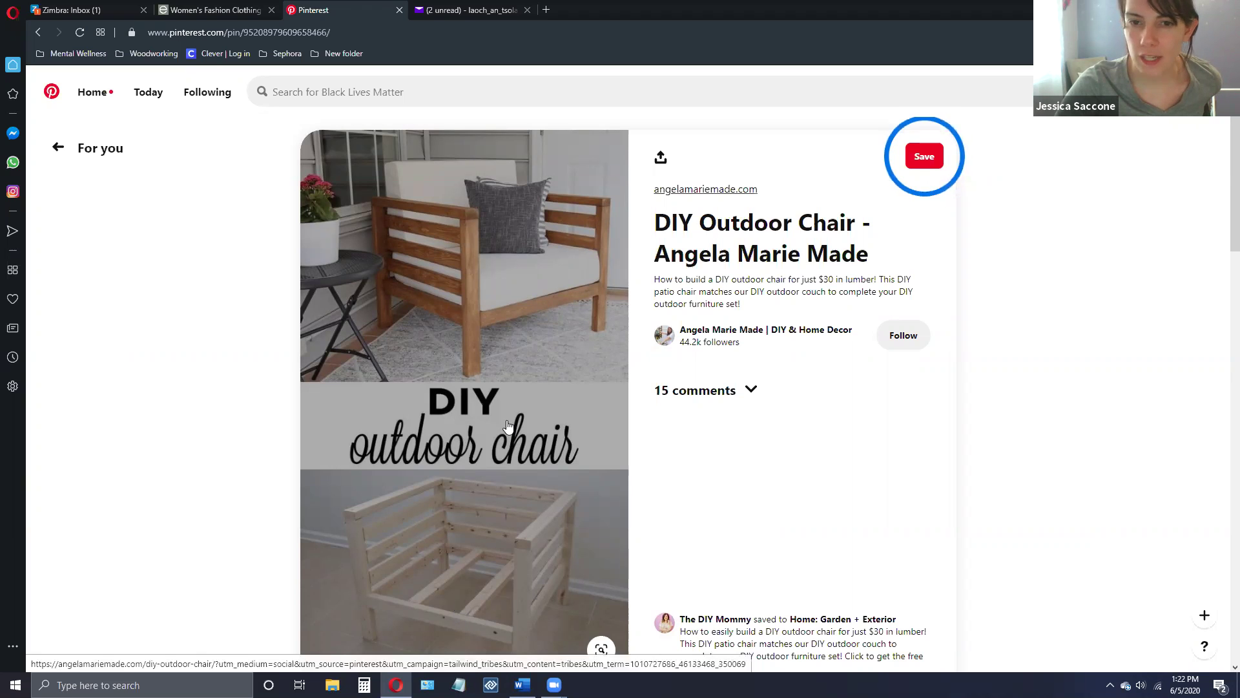
- Open the chair's source post on angelamariemade.com in a new tab
click(702, 191)
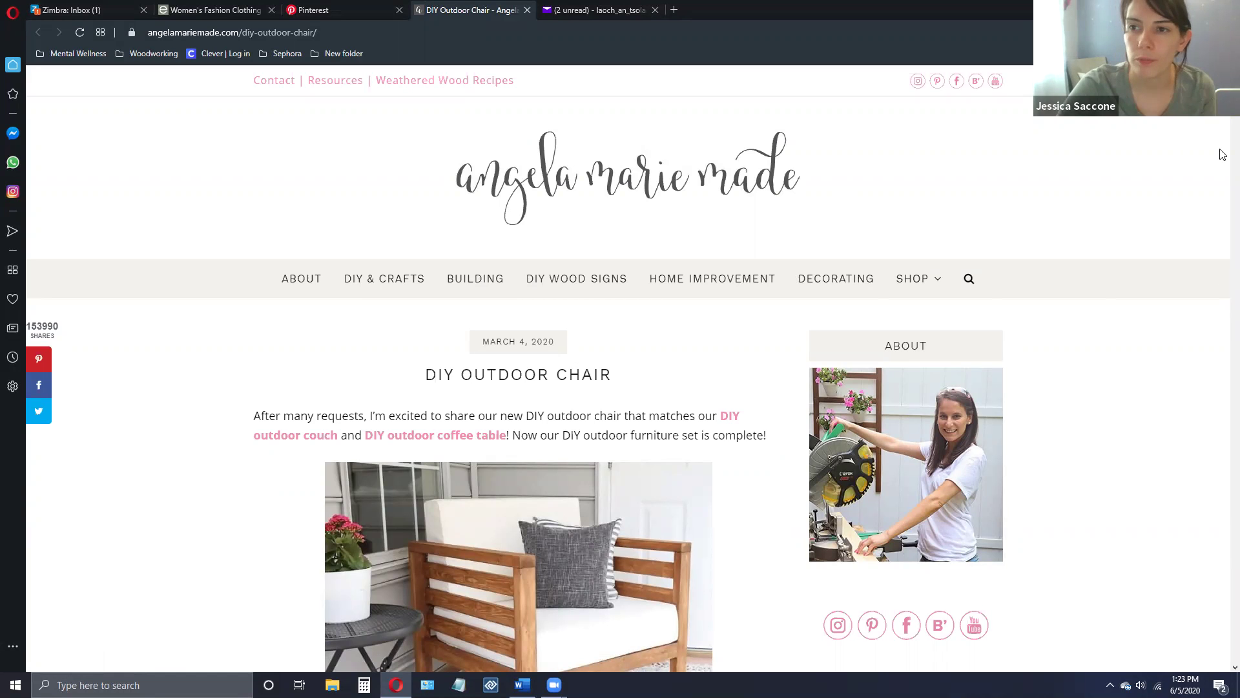
- Skim the chair post's materials and tools, then return to the Pinterest pin tab
scroll(1223, 149, down, 15)
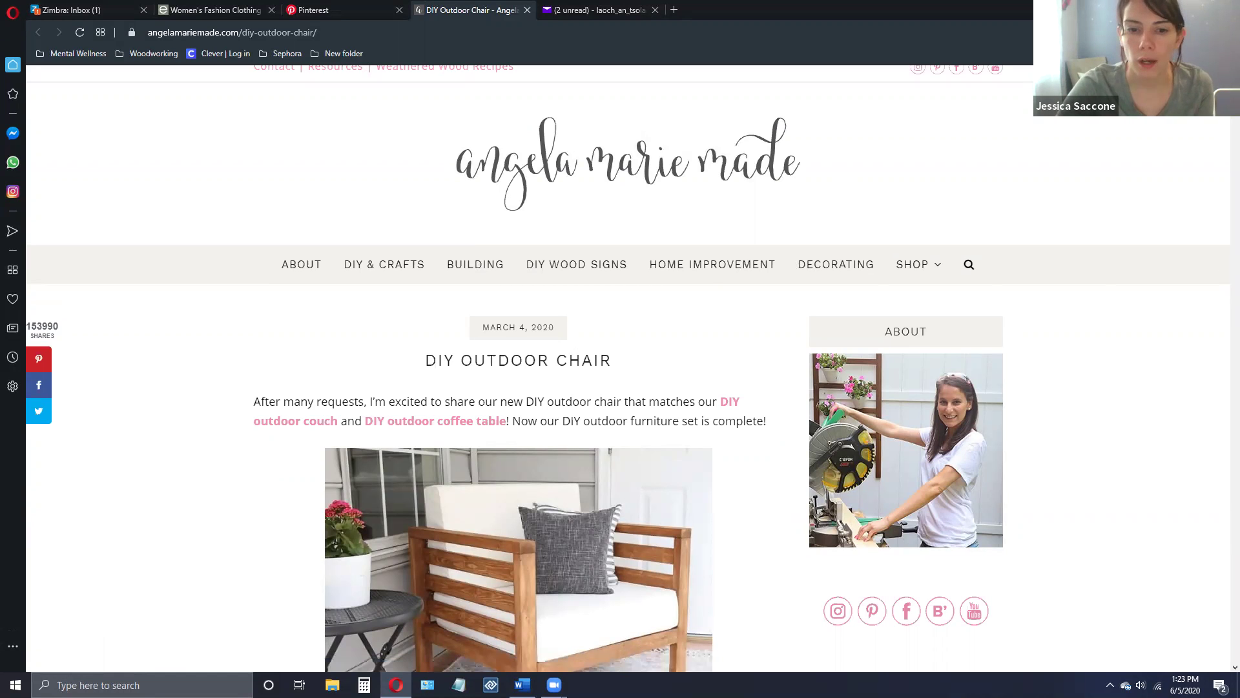
scroll(1222, 168, down, 10)
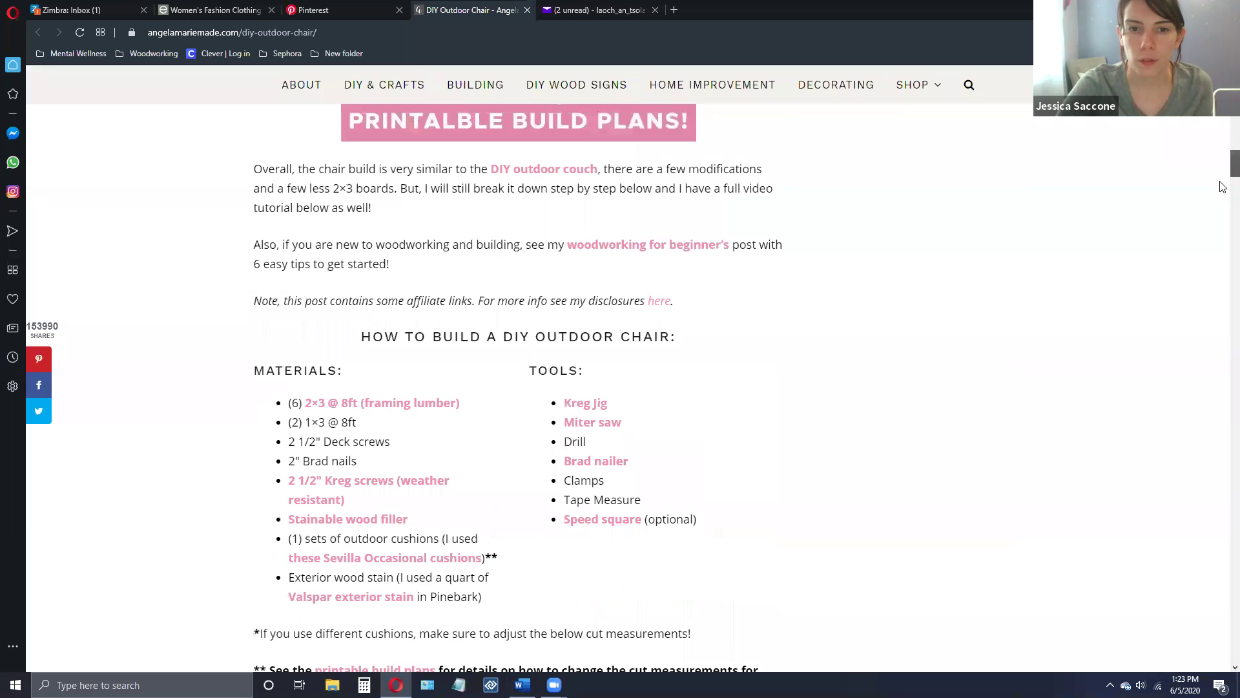
scroll(1223, 228, up, 20)
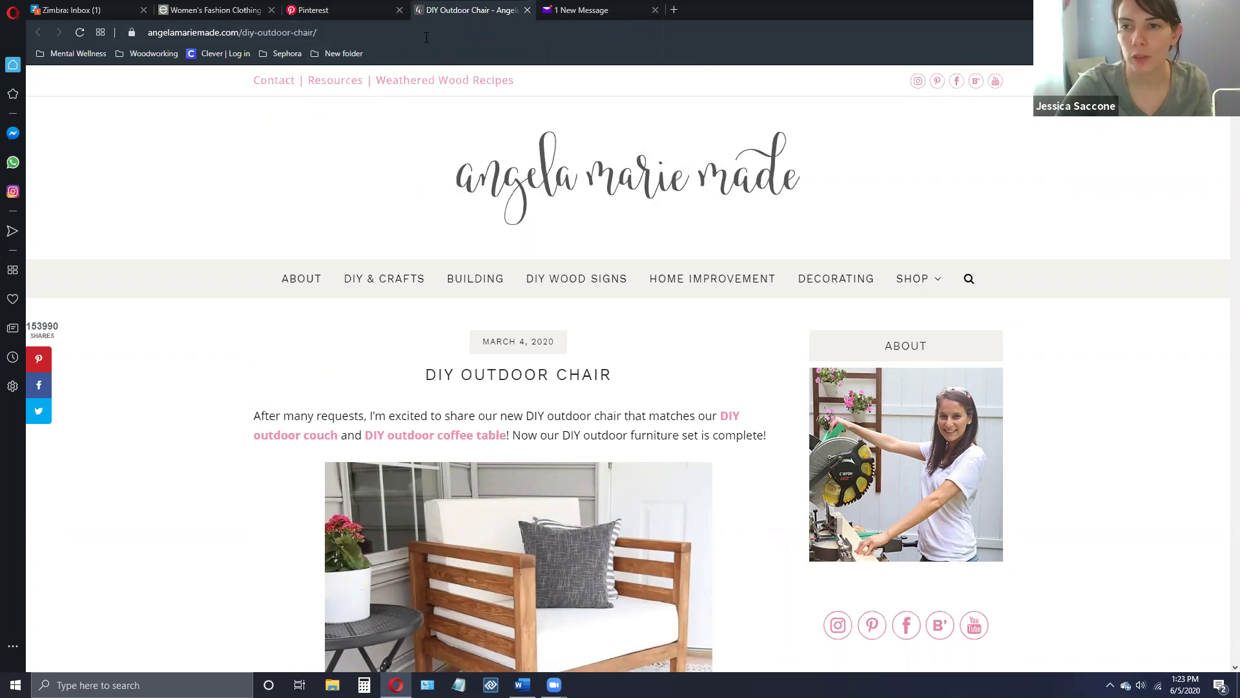
click(354, 12)
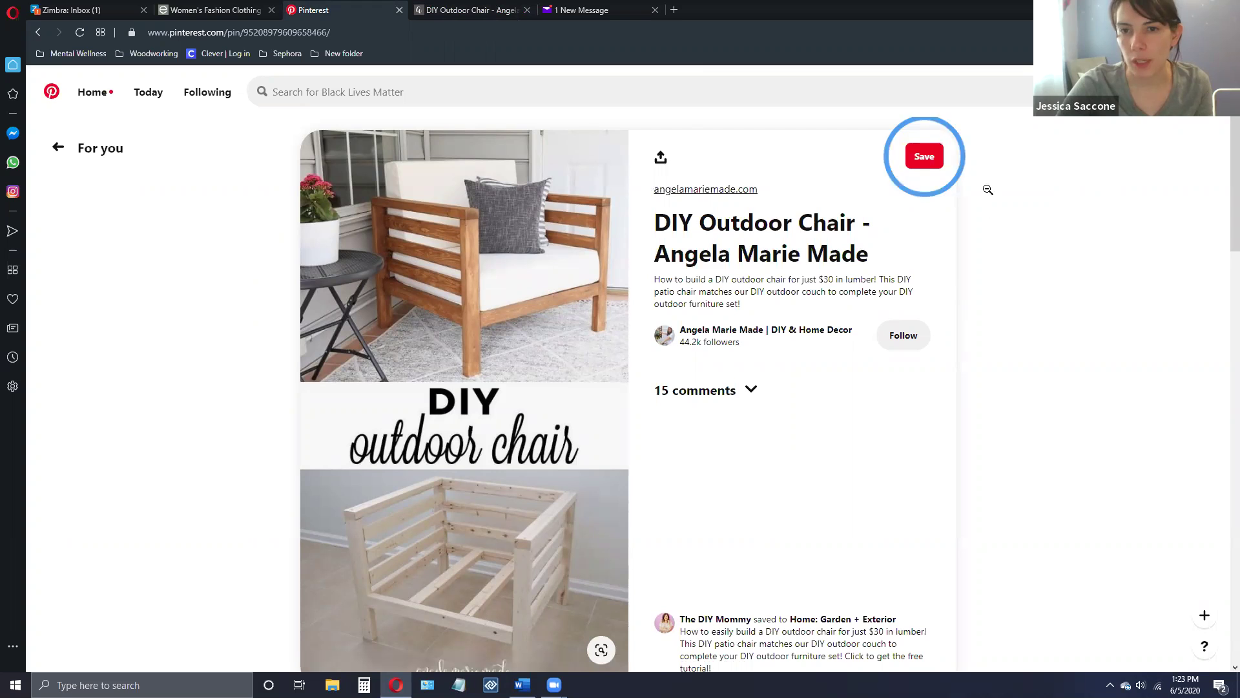
- Save the chair pin, bringing up the Create board dialog with suggested board names
click(926, 157)
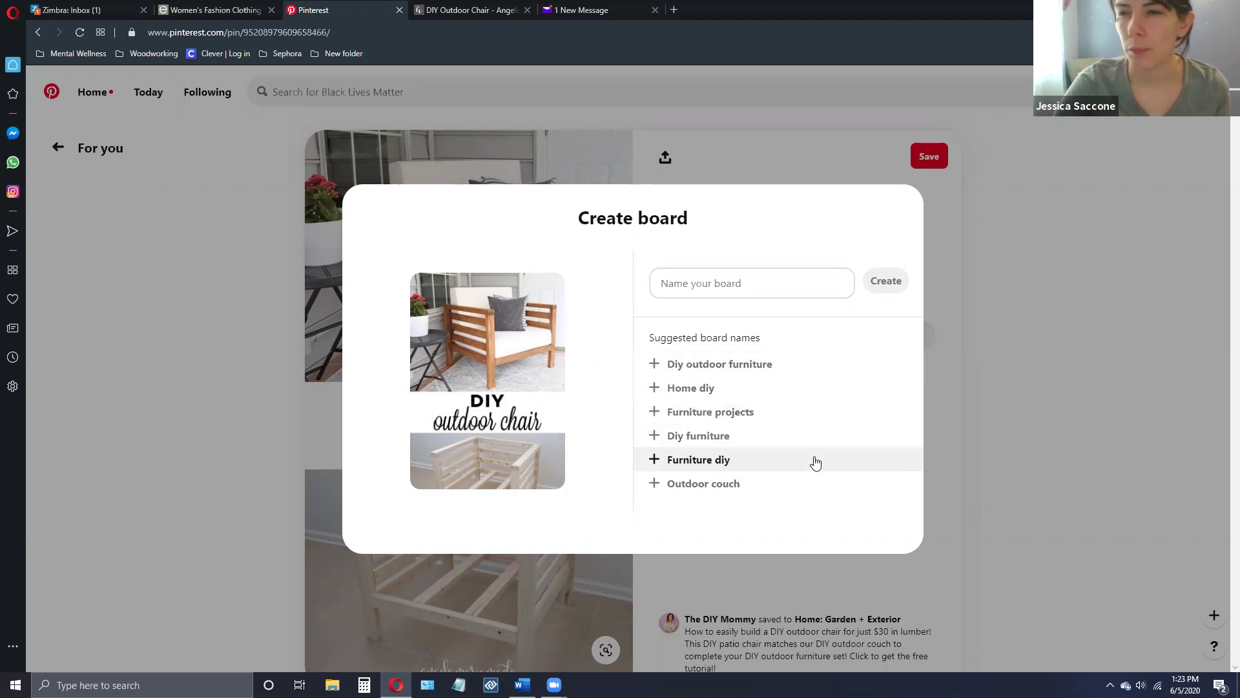
- Create a board named 'Sun Room Furniture' holding the chair pin
click(703, 282)
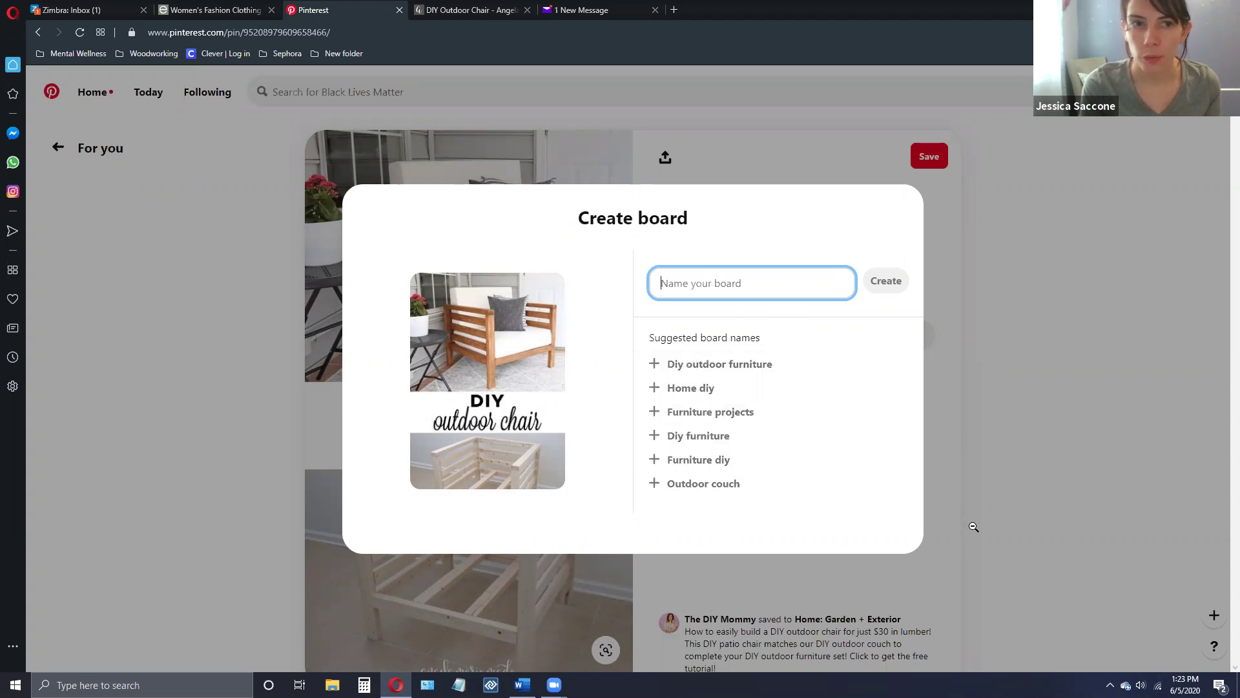
text(Sunroom)
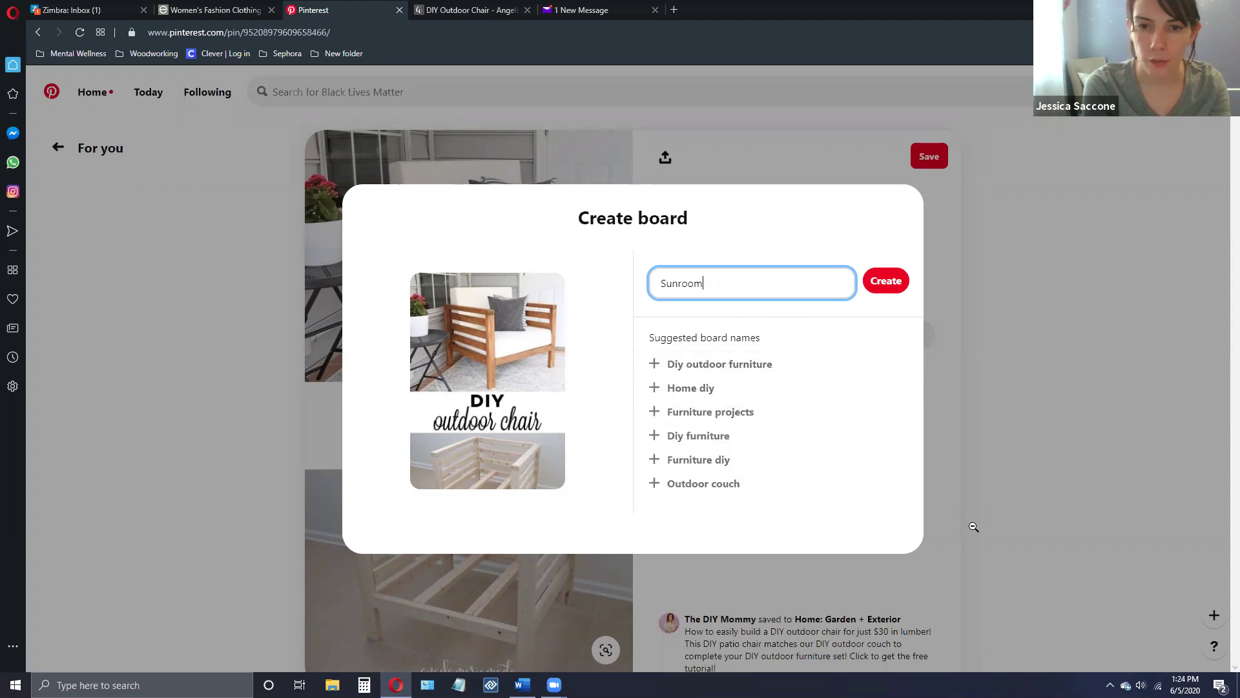
key(ctrl+a)
key(Right)
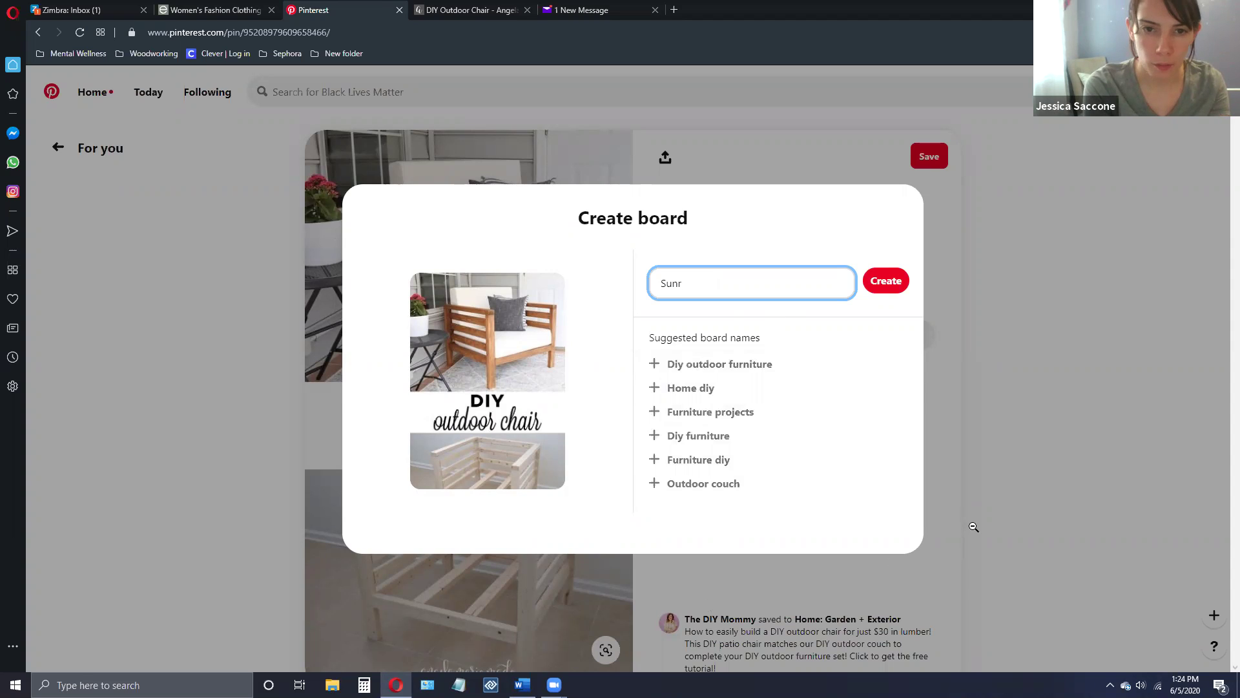
text(oom Fu)
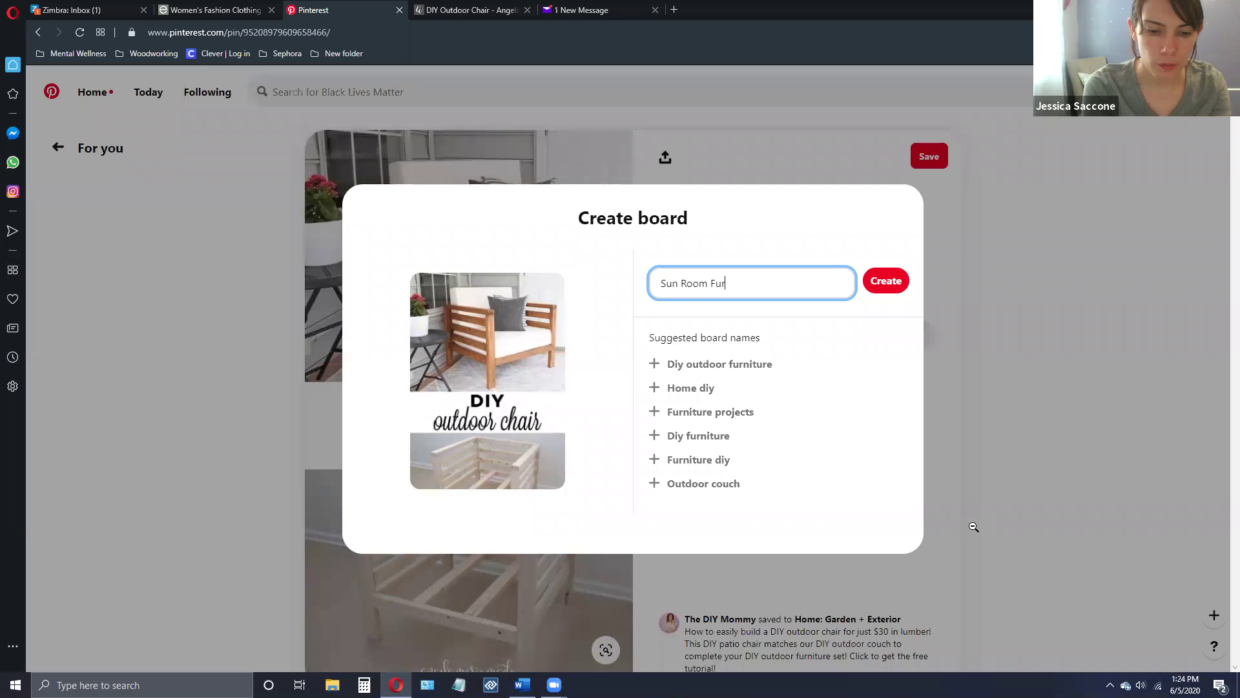
text(rniture)
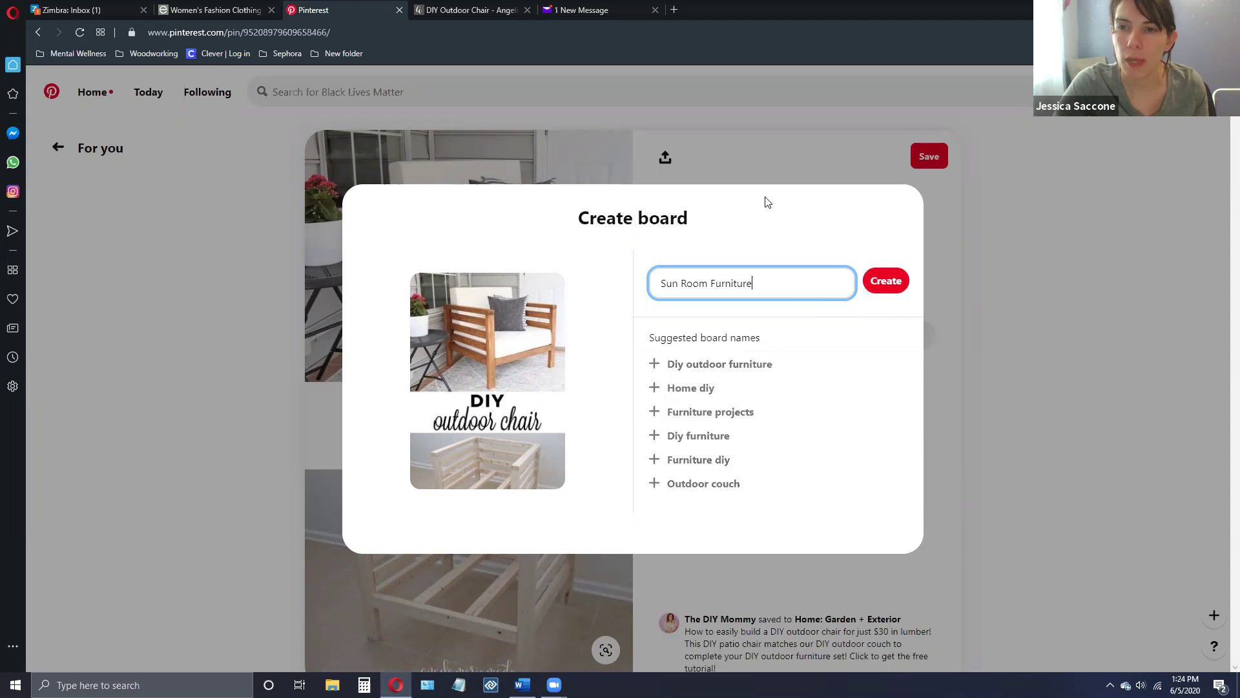
click(887, 279)
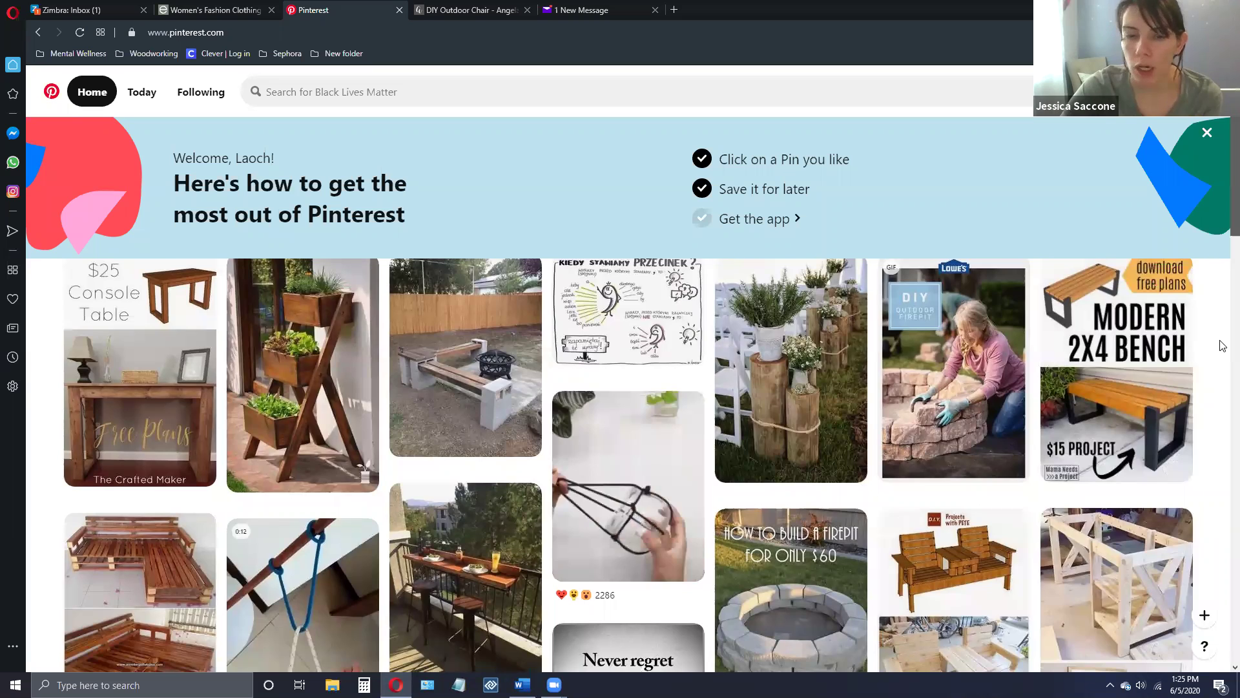
- Scroll the home feed down until the Lose Belly Pooch workout and Anti Anxiety pins appear
scroll(1223, 346, down, 5)
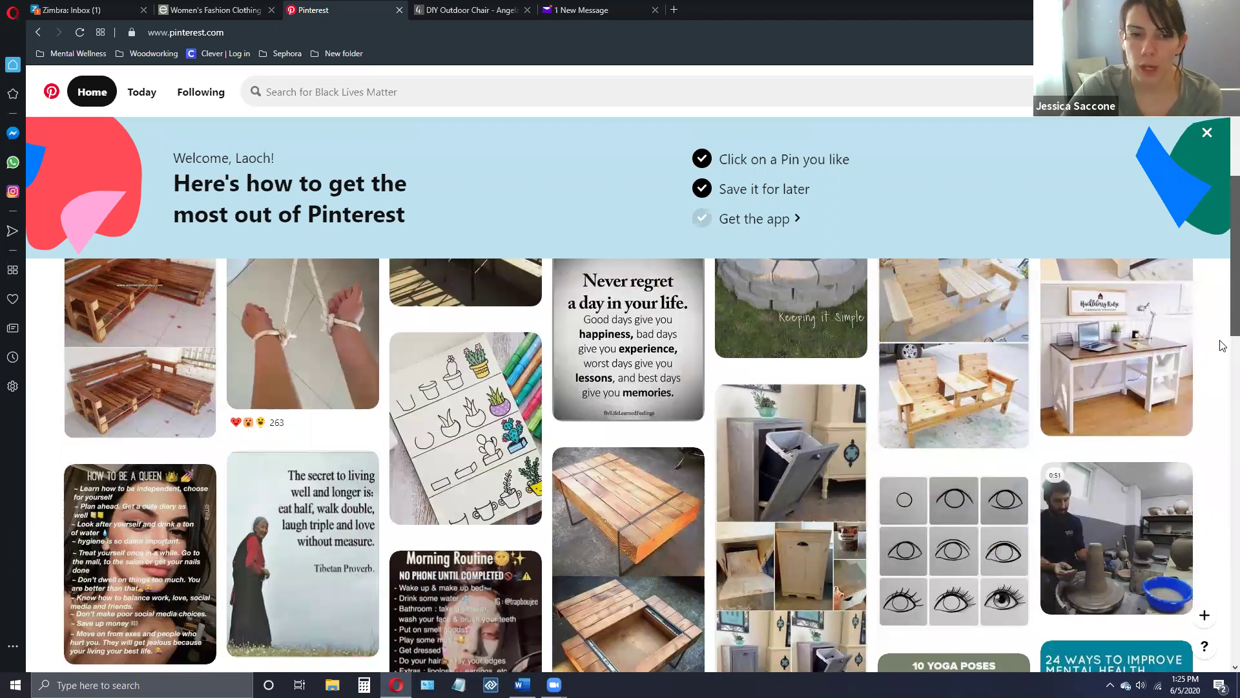
scroll(1223, 346, down, 1)
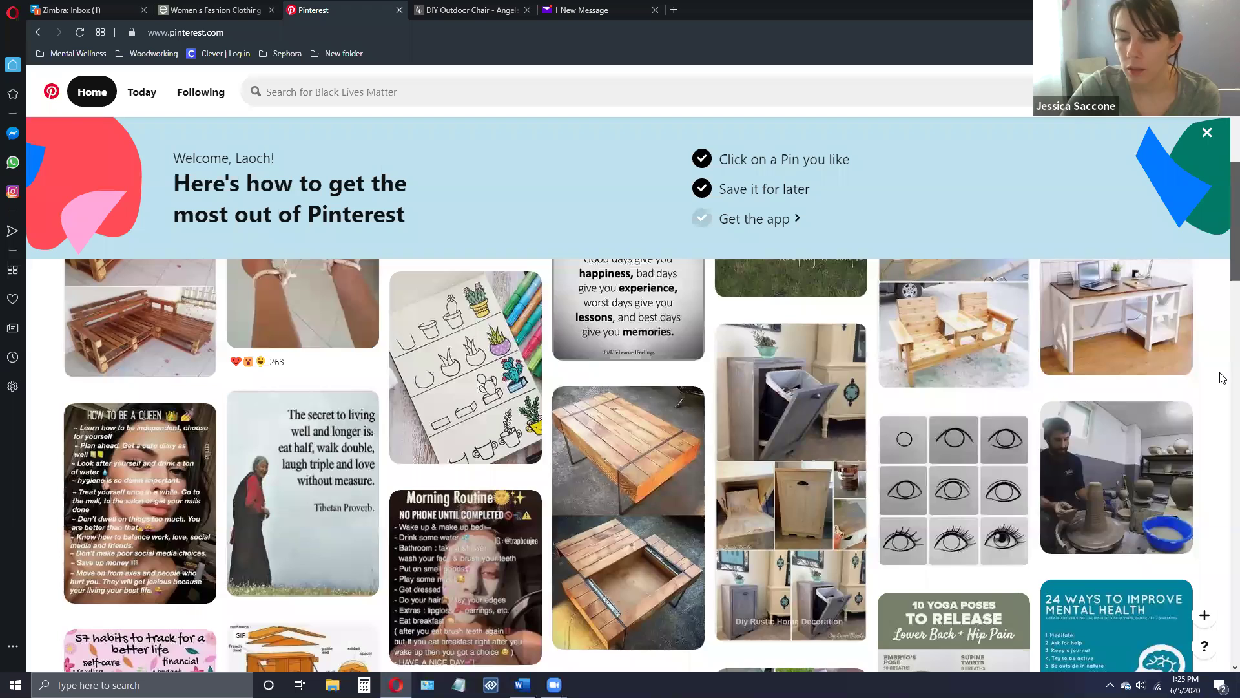
scroll(1223, 378, down, 5)
scroll(1222, 378, down, 3)
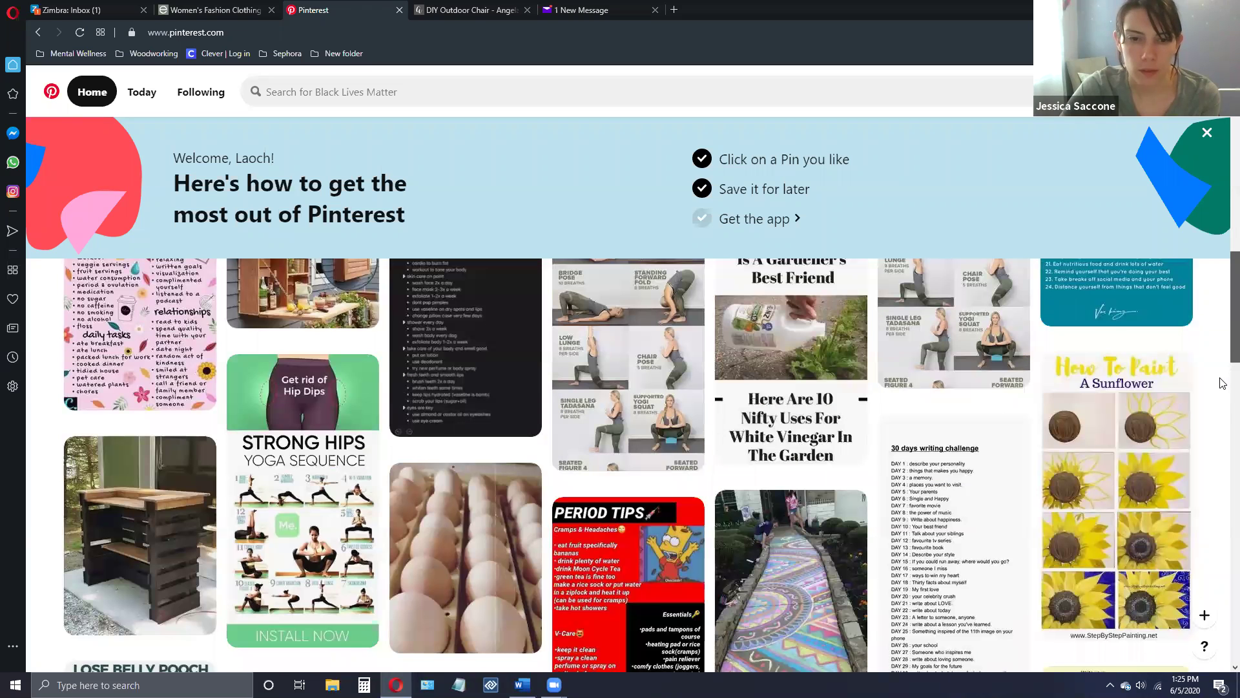
scroll(1223, 433, down, 1)
scroll(1221, 581, down, 3)
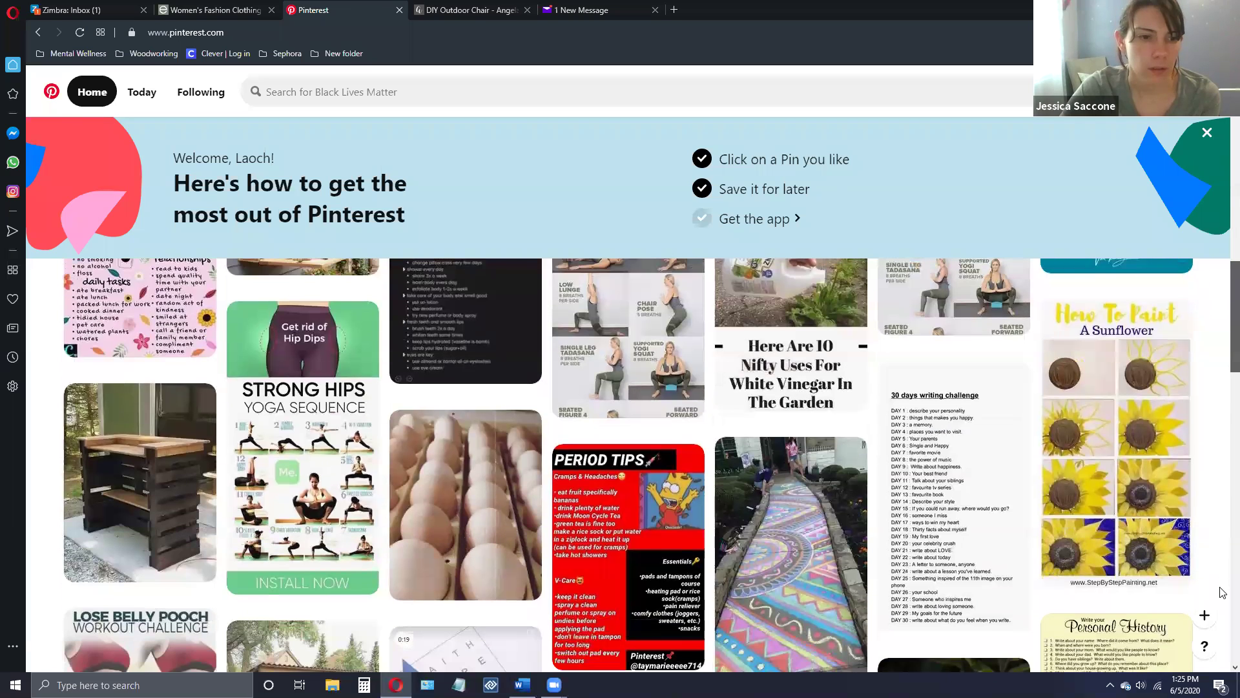
scroll(1223, 618, down, 10)
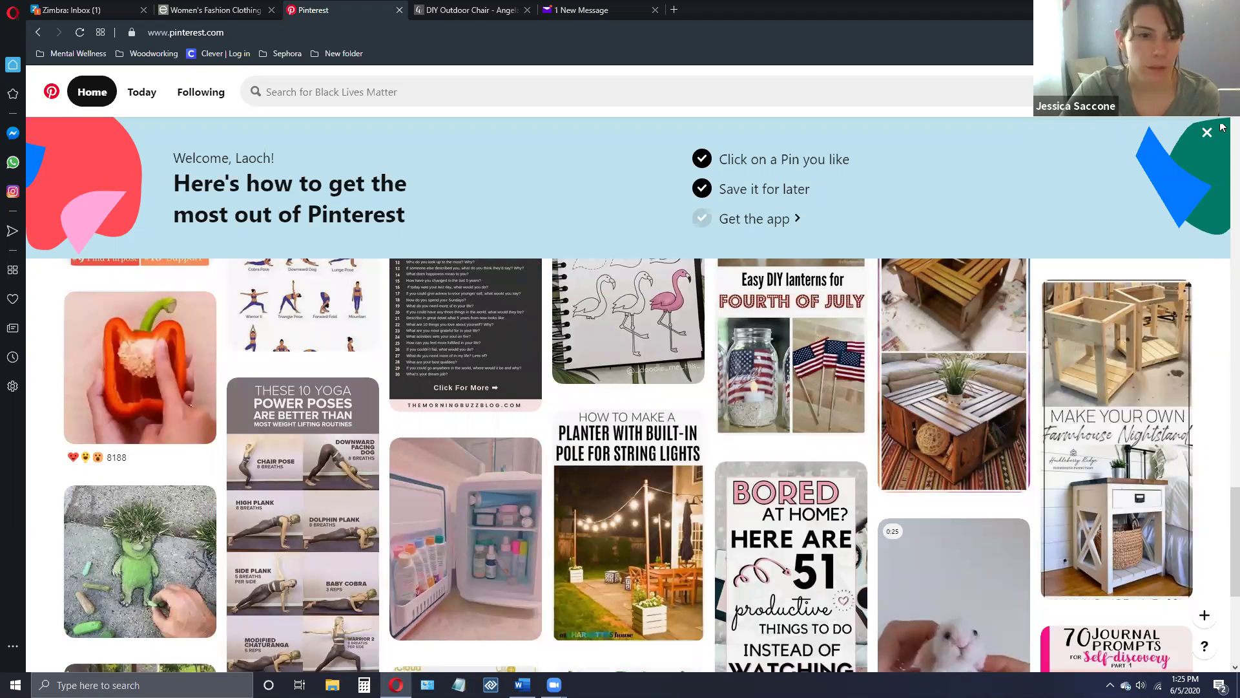
scroll(1223, 128, up, 10)
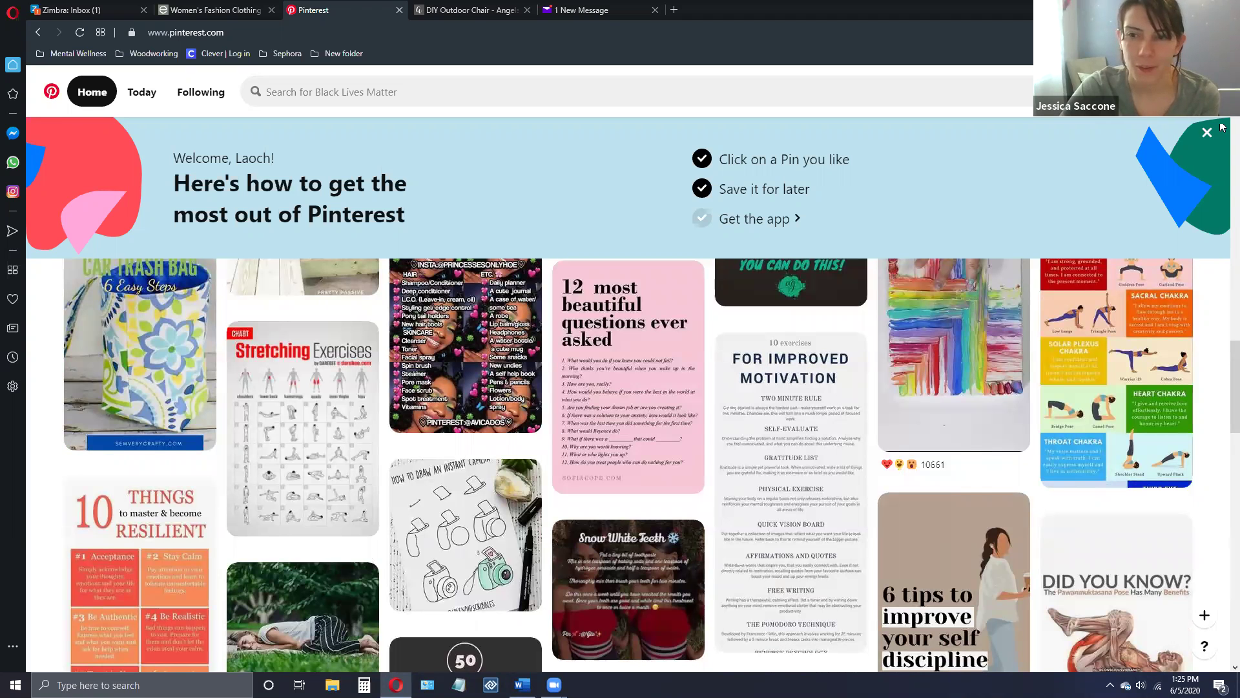
scroll(1223, 128, up, 10)
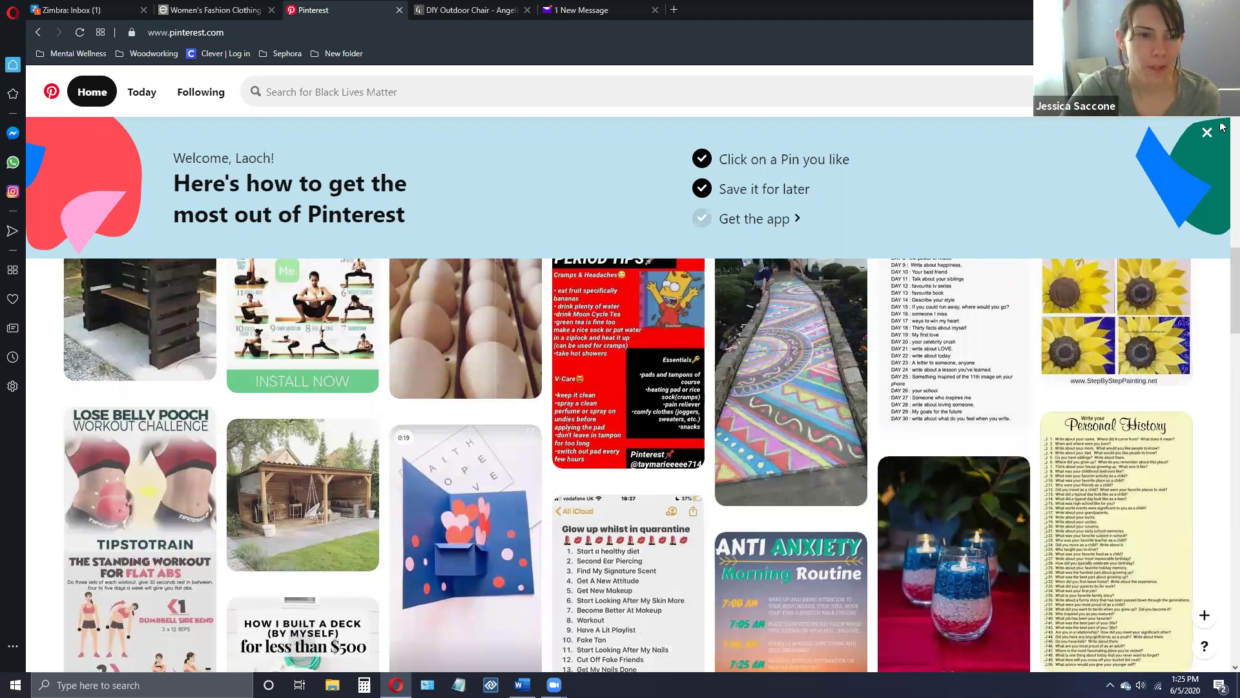
click(1222, 667)
click(1222, 667)
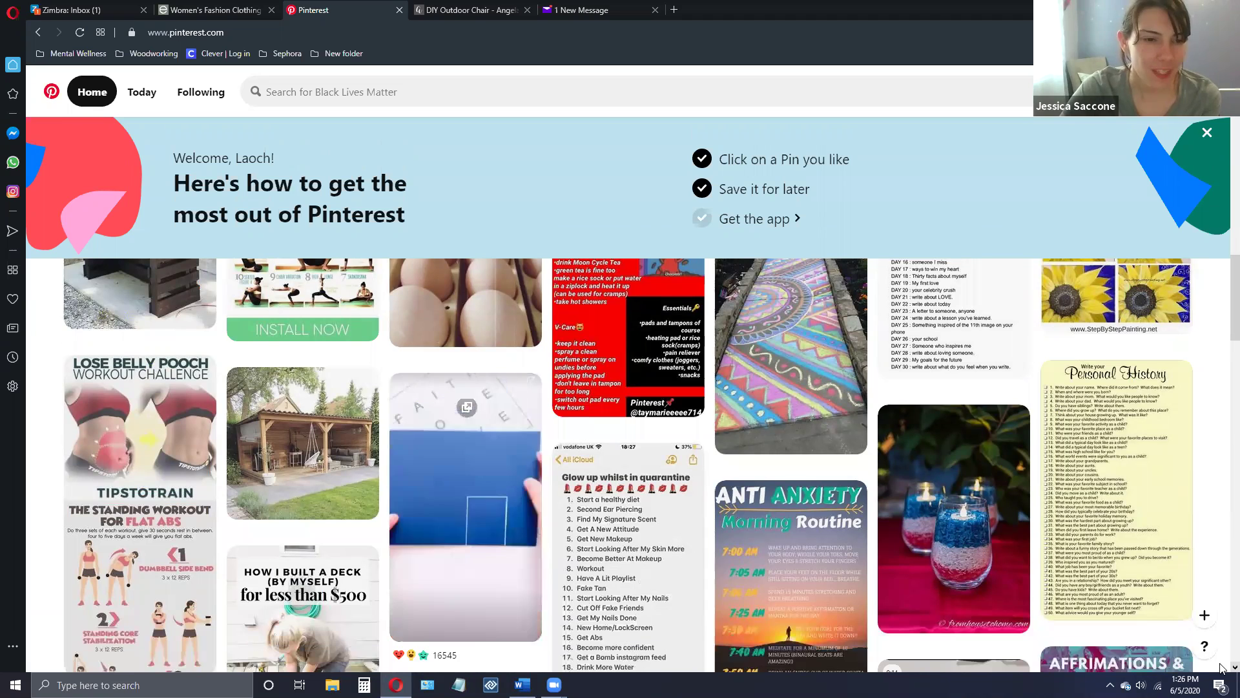
click(1221, 667)
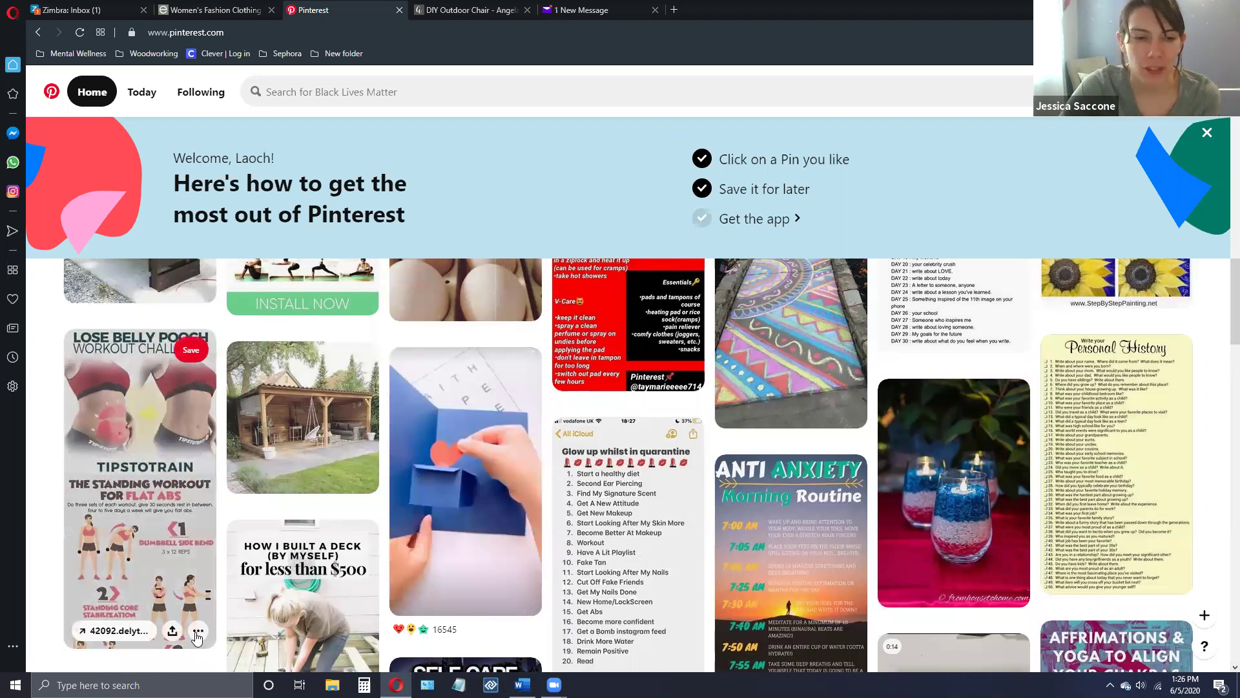
- Open the options menu under the Lose Belly Pooch workout pin
click(197, 631)
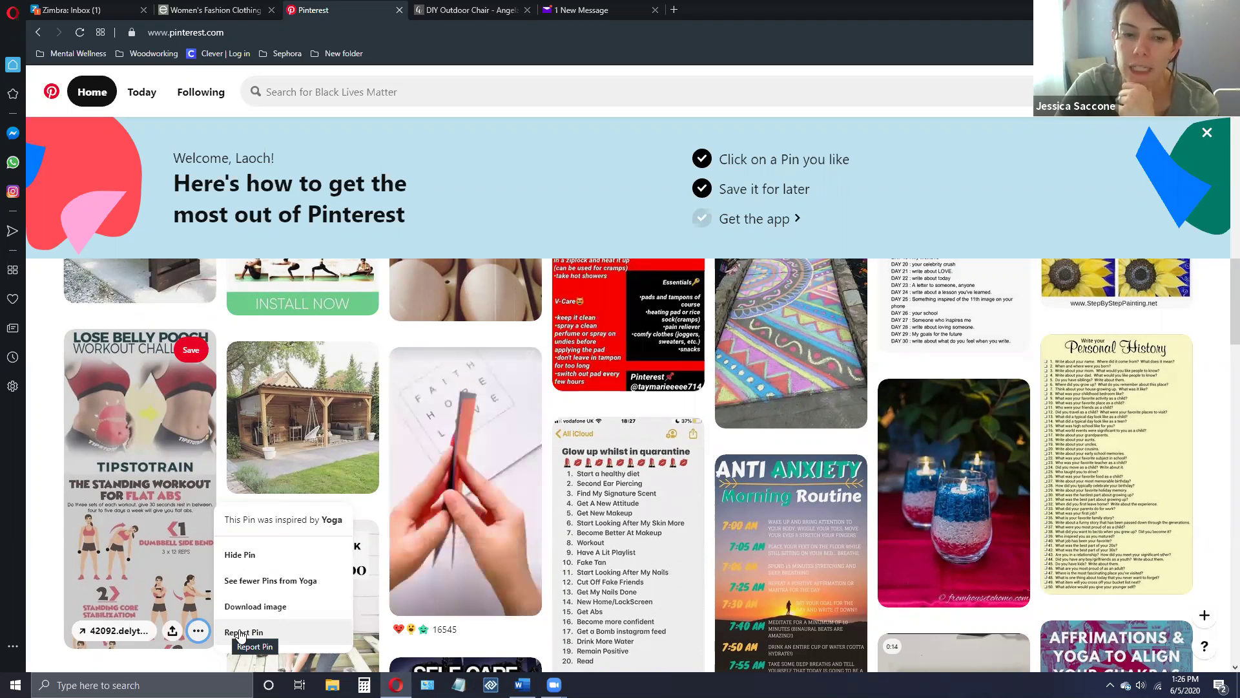
- Bring up Report Pin for the workout pin, look over the reasons, and cancel
click(344, 633)
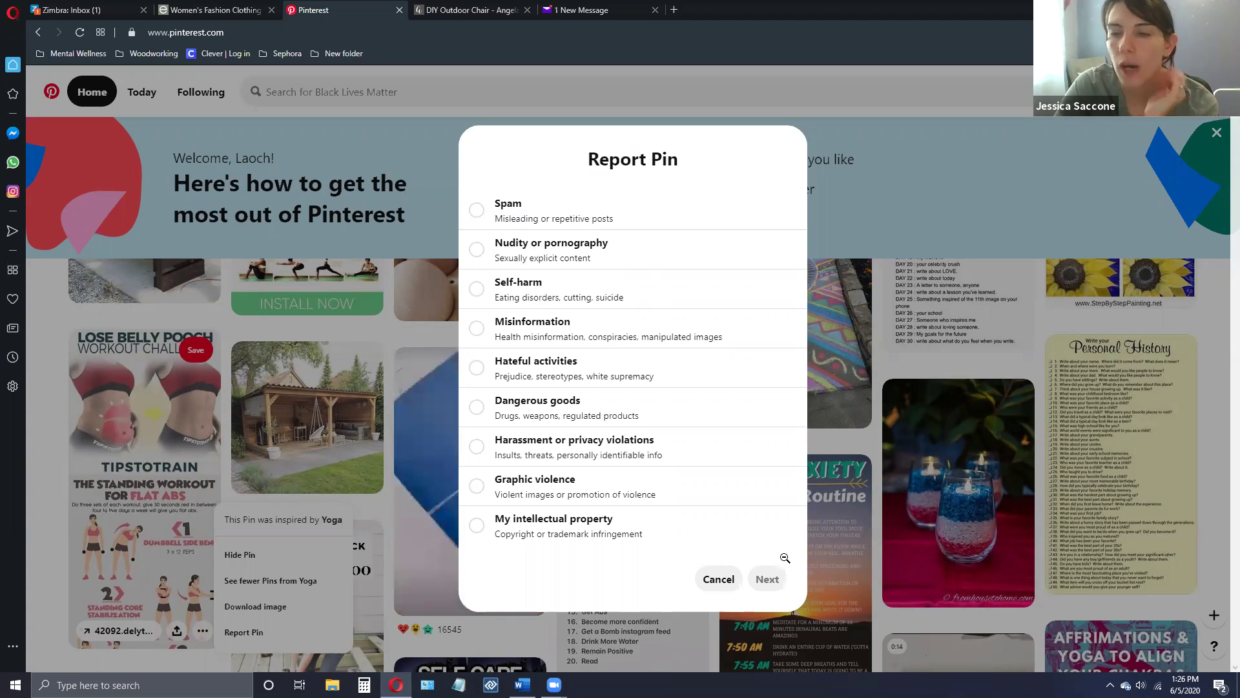
click(716, 581)
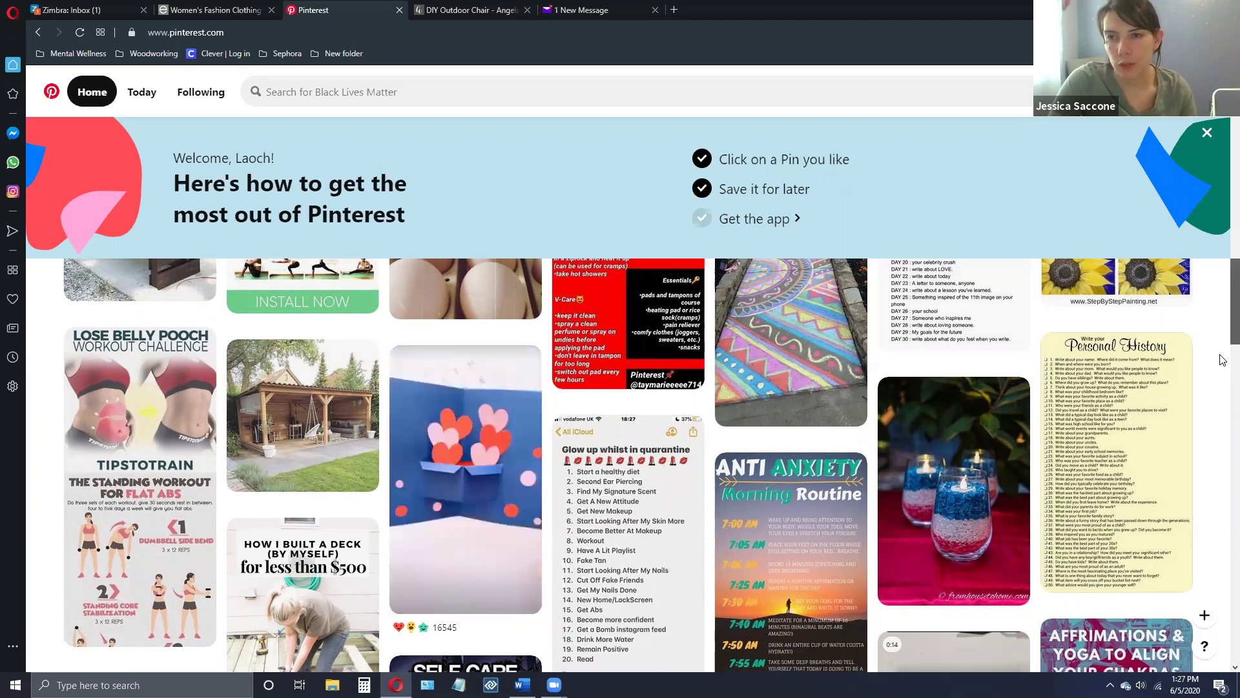
scroll(1223, 384, down, 4)
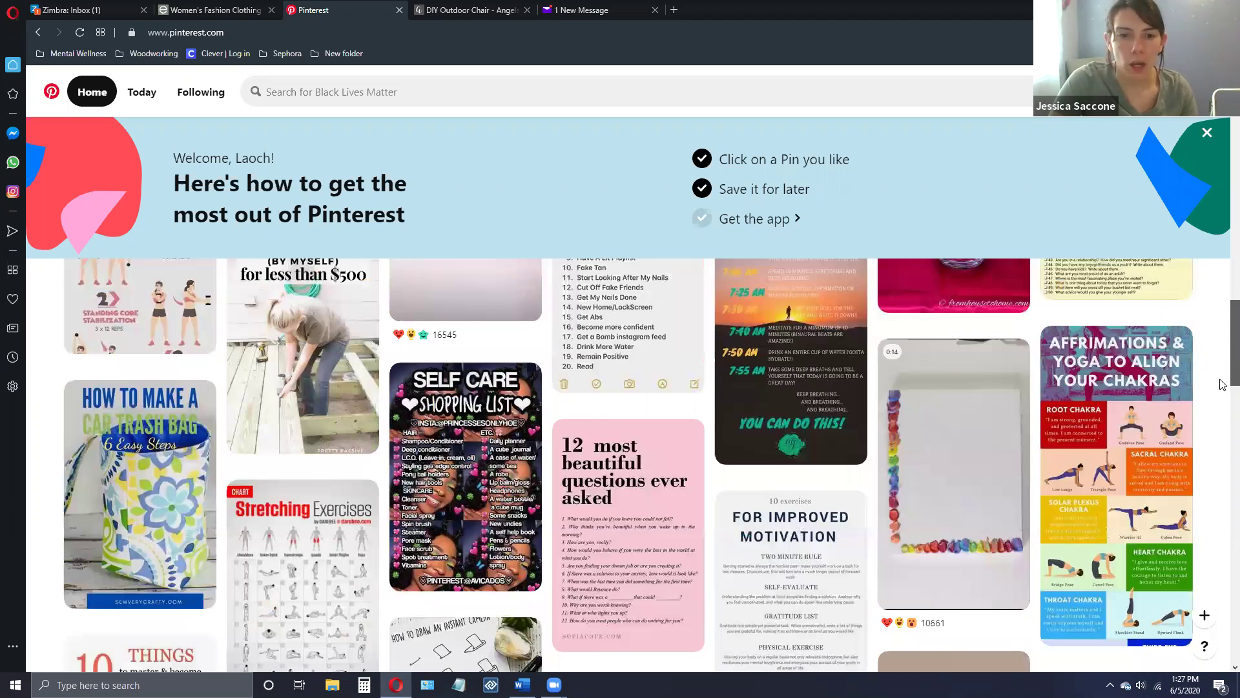
scroll(1222, 384, down, 2)
scroll(1222, 384, down, 1)
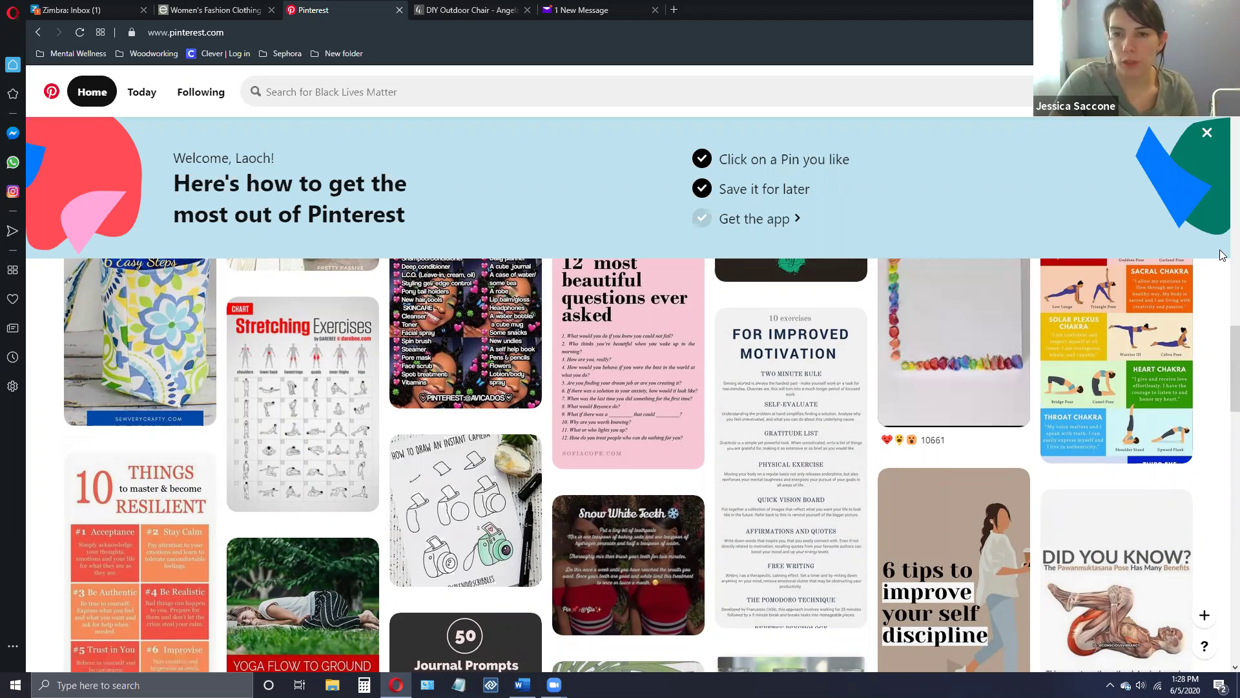
scroll(1221, 153, up, 1)
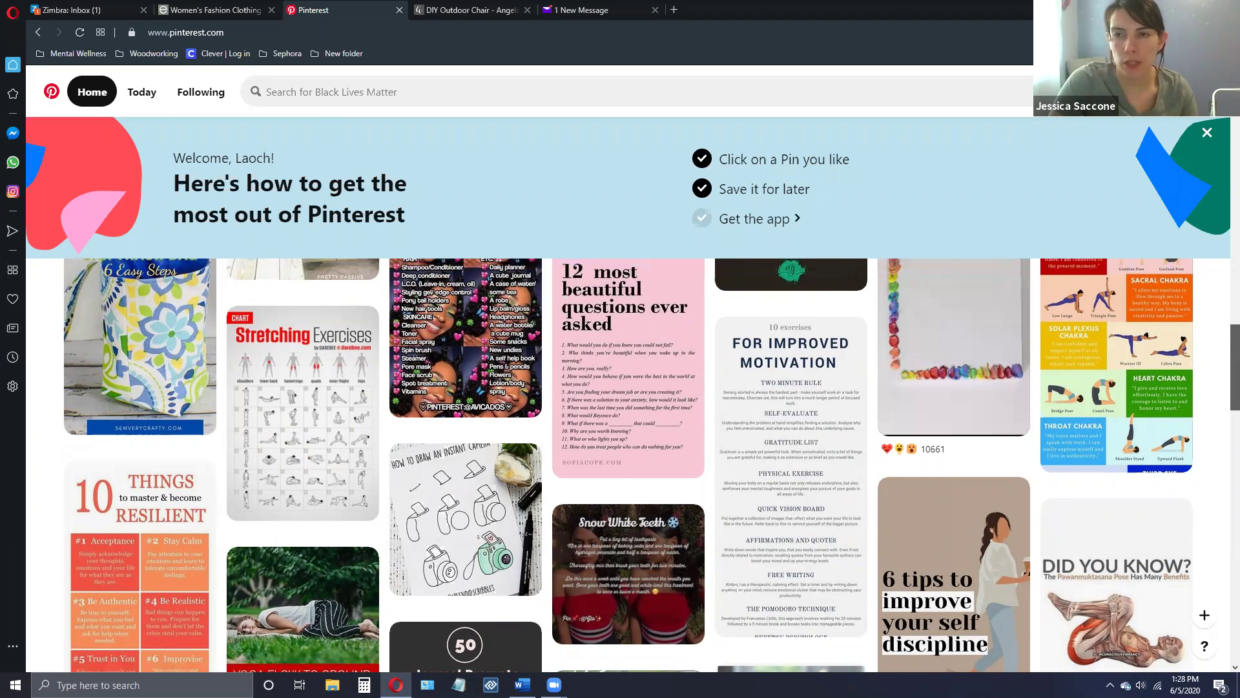
scroll(626, 465, up, 10)
scroll(627, 465, up, 10)
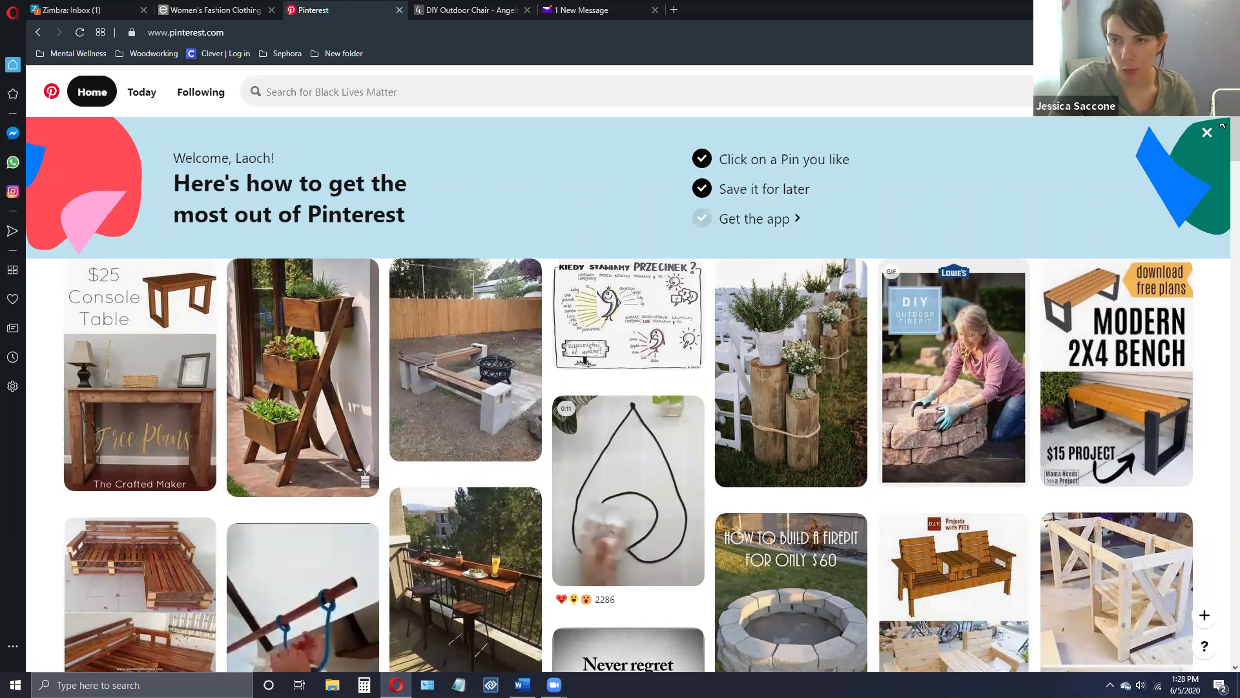
click(1184, 97)
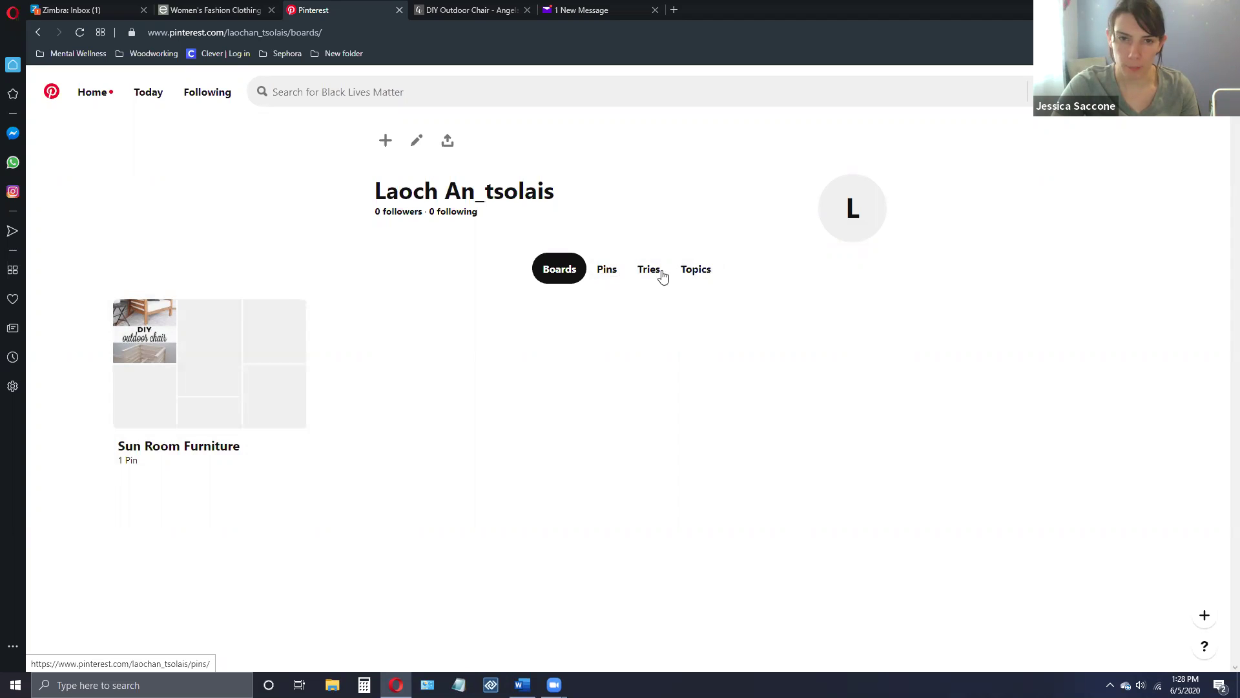
click(93, 96)
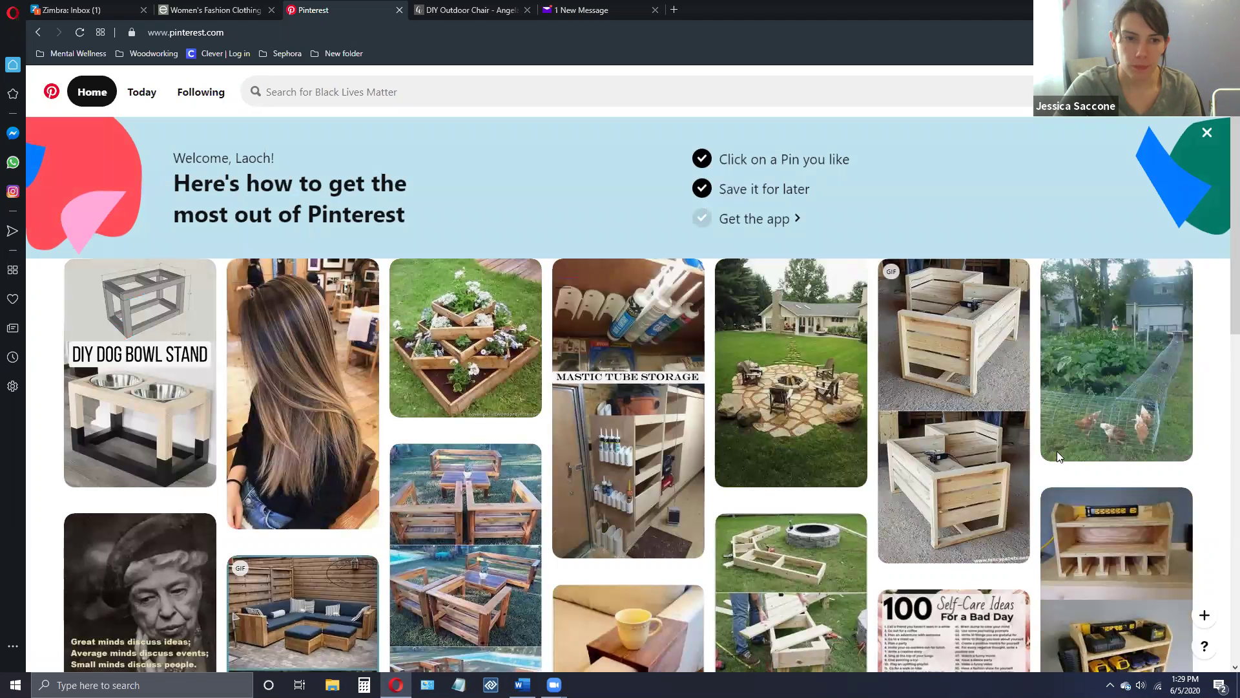
- Browse the Today picks, then switch to the empty Following feed
click(146, 98)
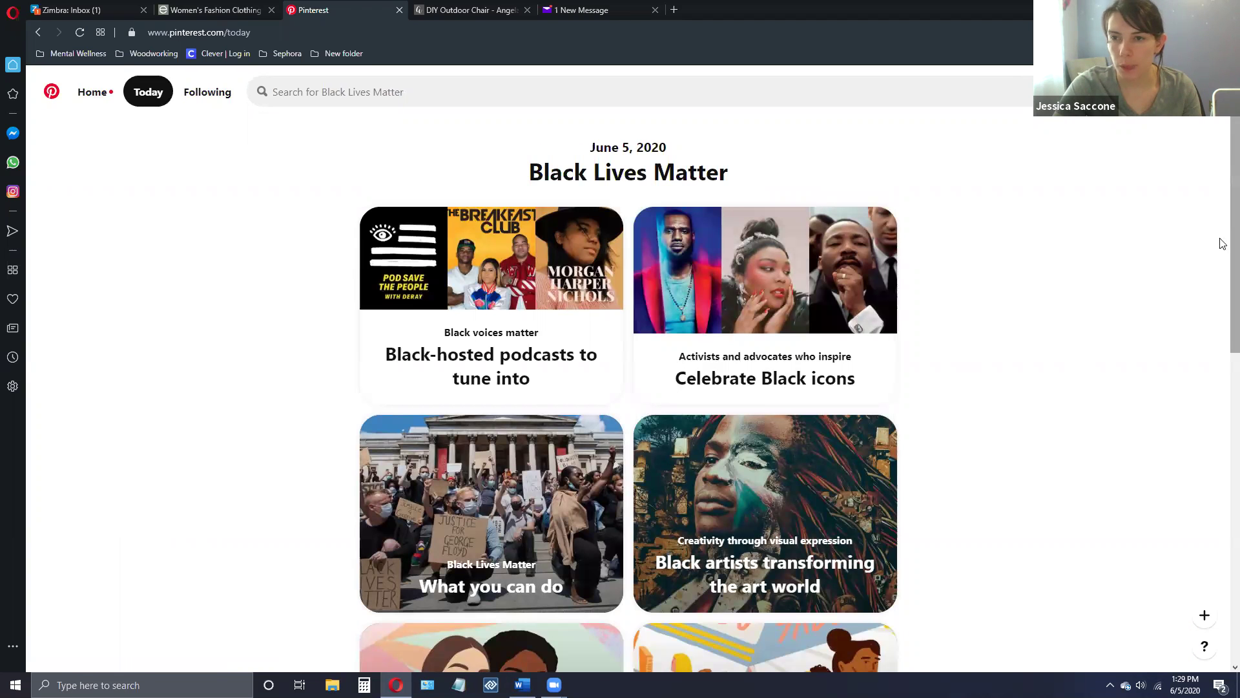
scroll(1221, 271, down, 1)
scroll(1222, 356, down, 10)
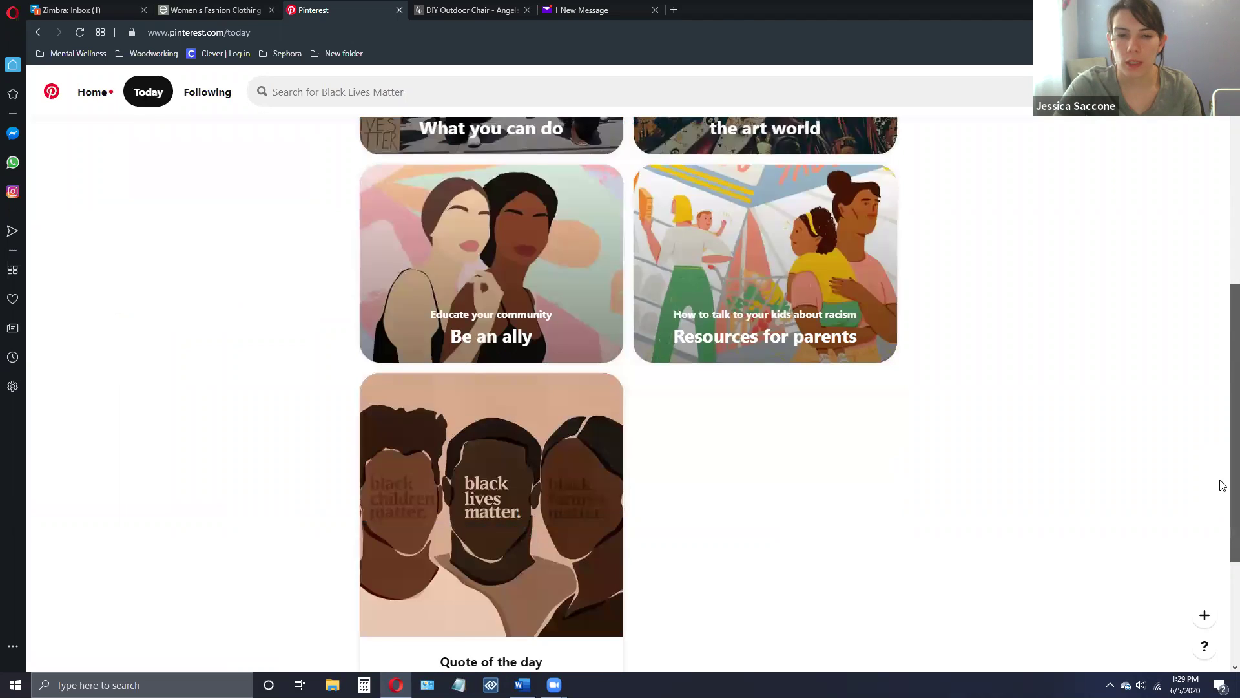
scroll(1221, 311, up, 10)
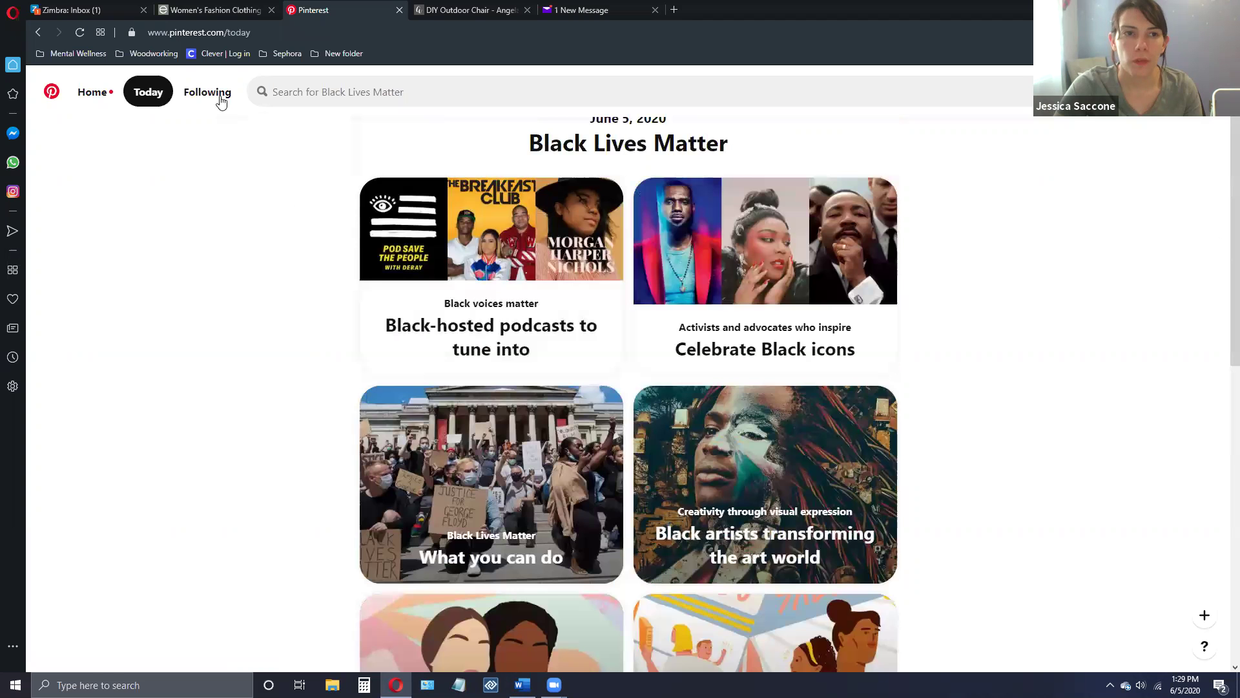
click(221, 92)
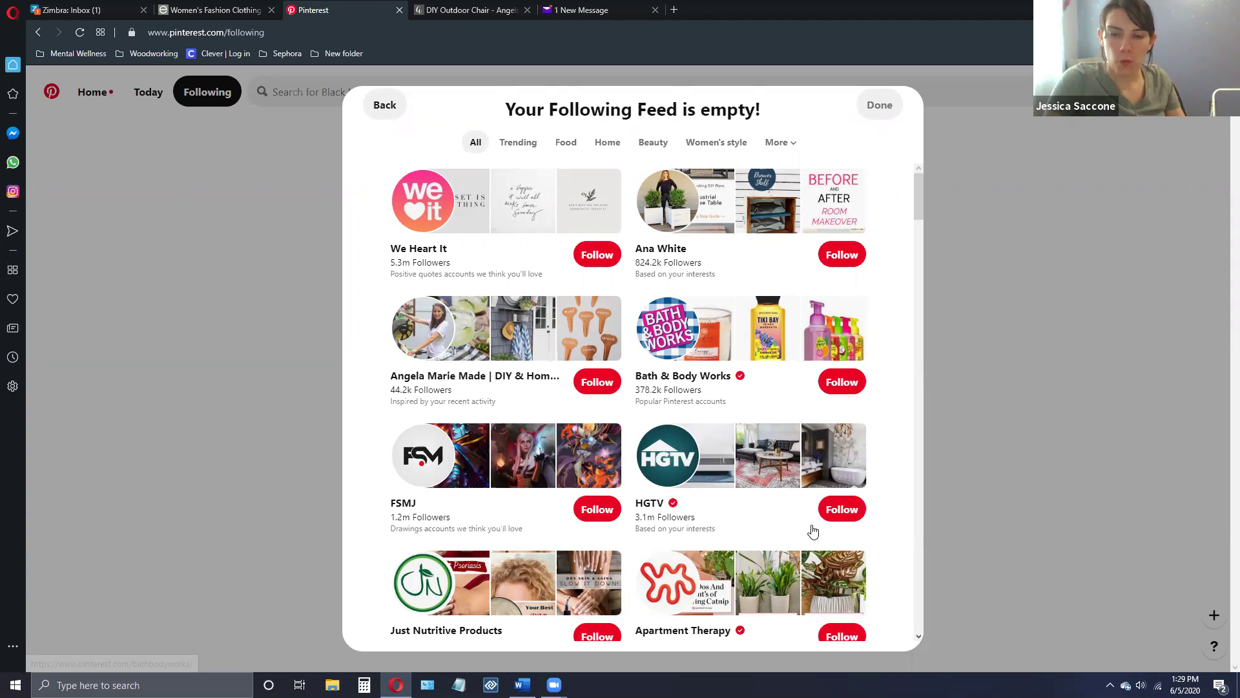
- Follow HGTV, The Home Depot, Target and DIY Joy - Crafts from the suggested accounts
click(840, 511)
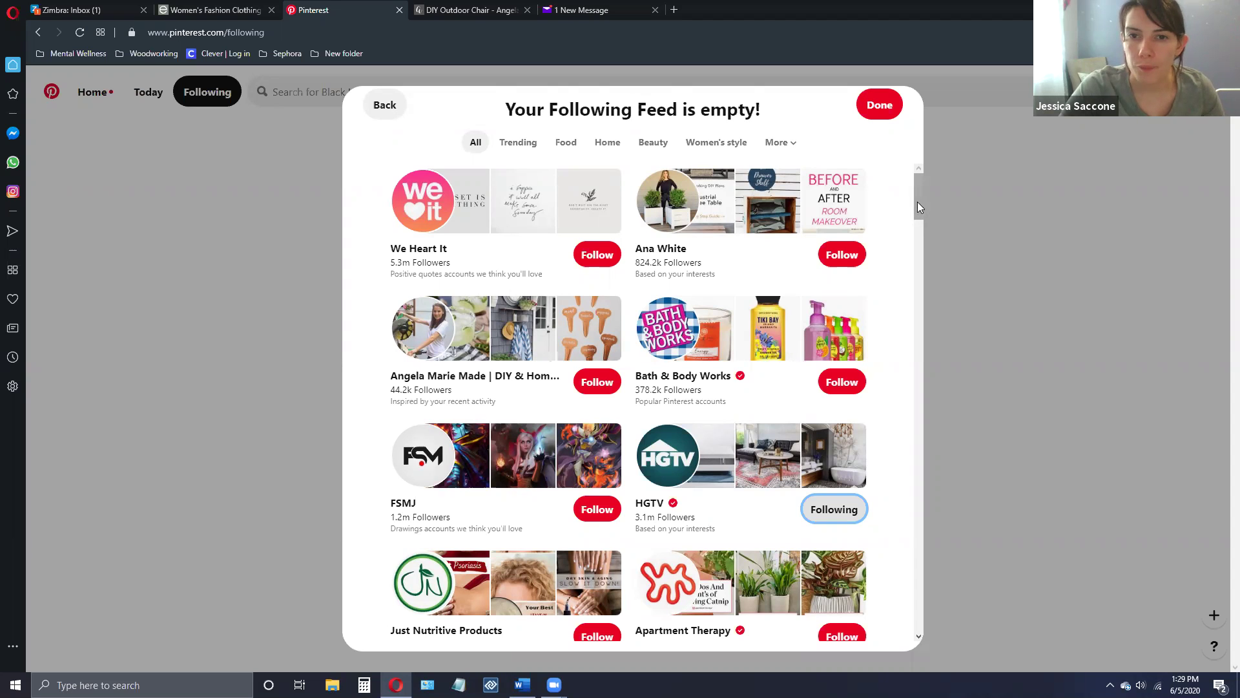
scroll(931, 258, down, 9)
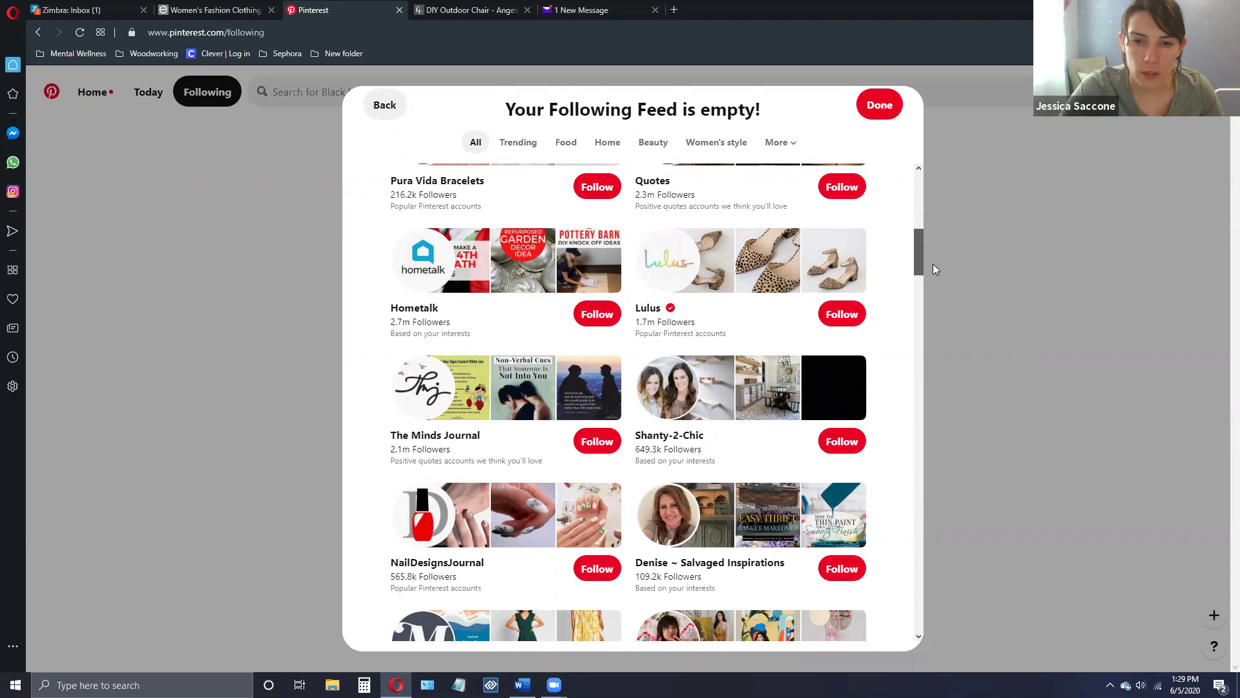
scroll(932, 263, down, 2)
scroll(940, 291, down, 3)
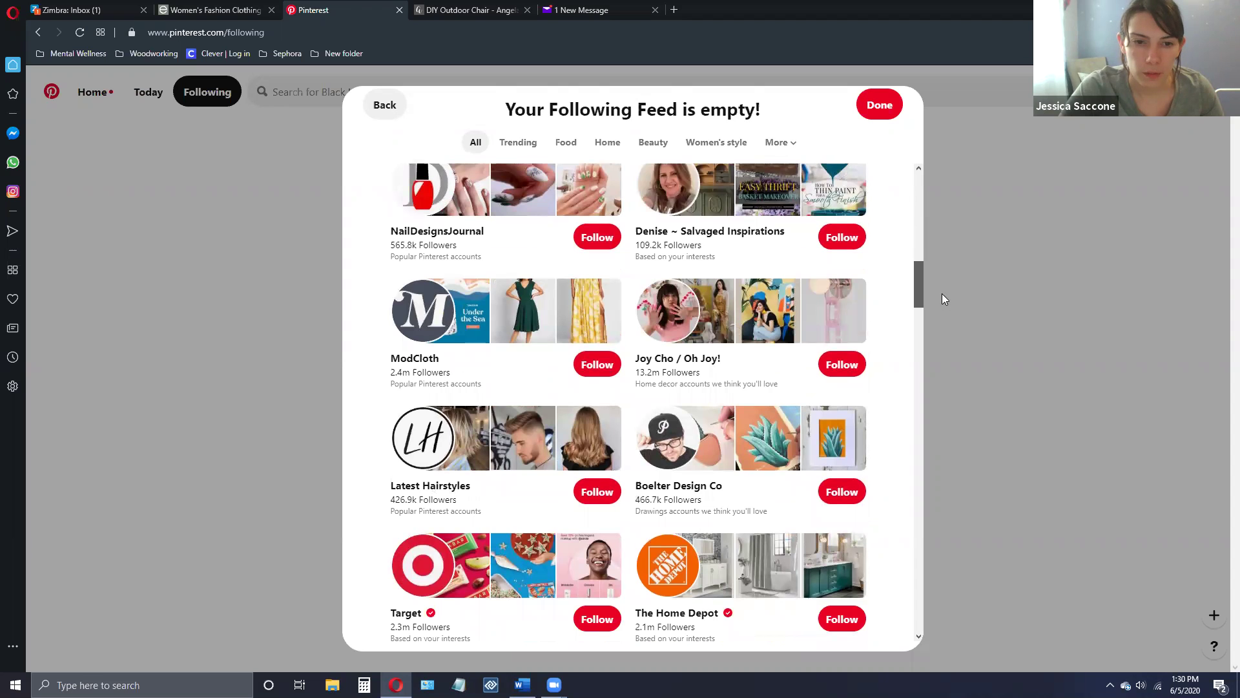
scroll(944, 302, down, 3)
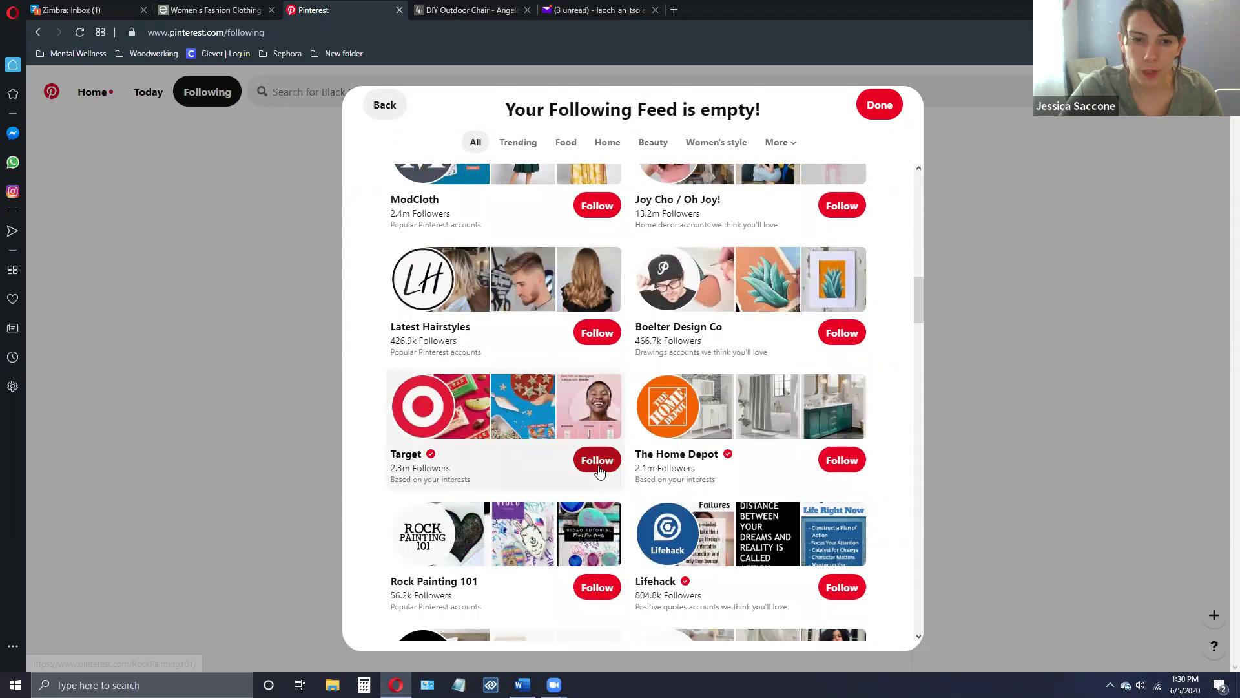
click(829, 464)
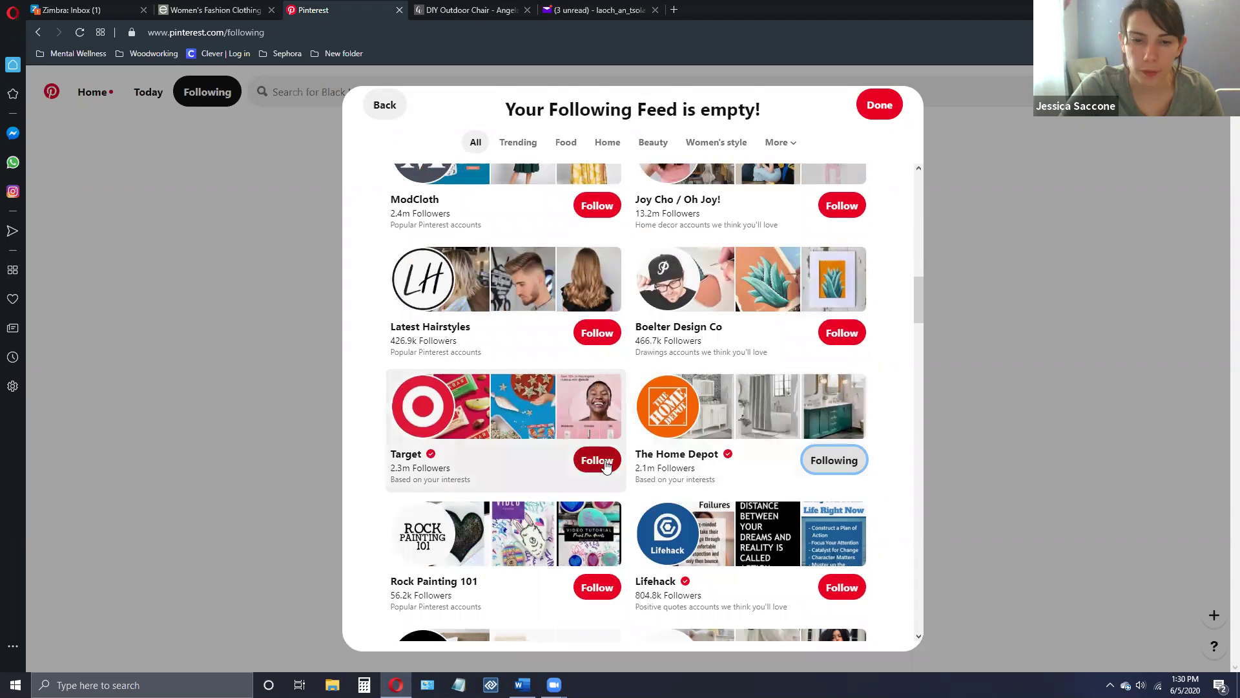
click(605, 462)
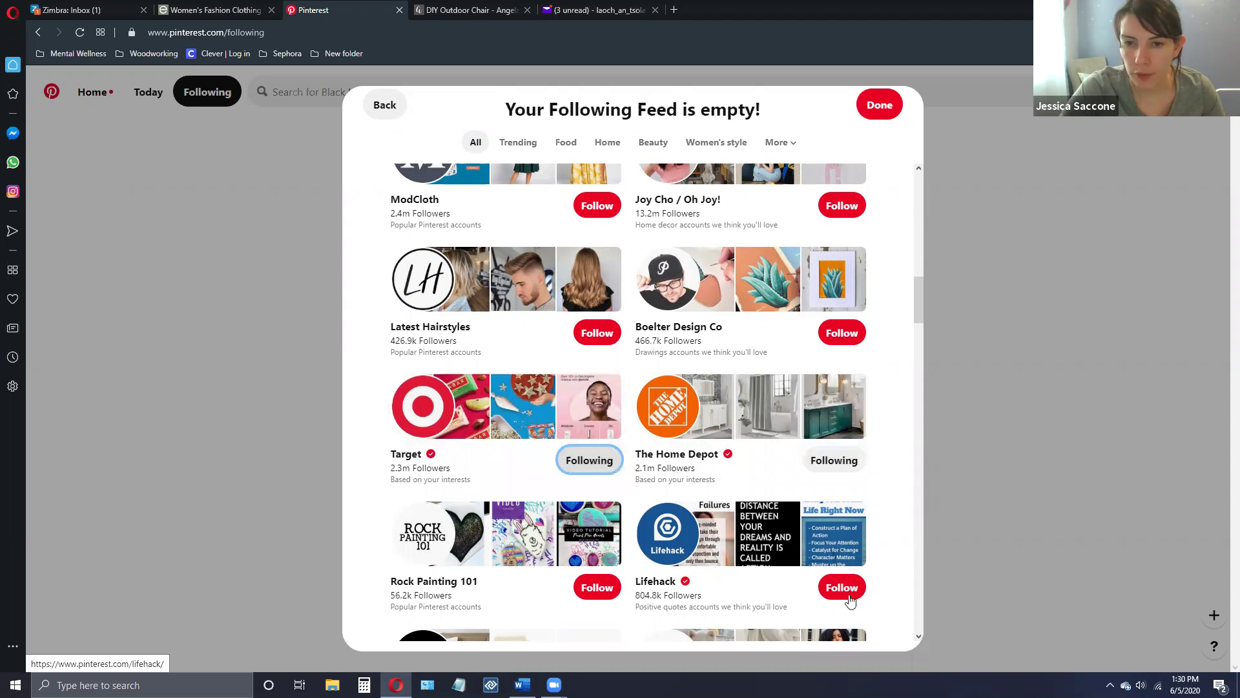
scroll(926, 332, down, 6)
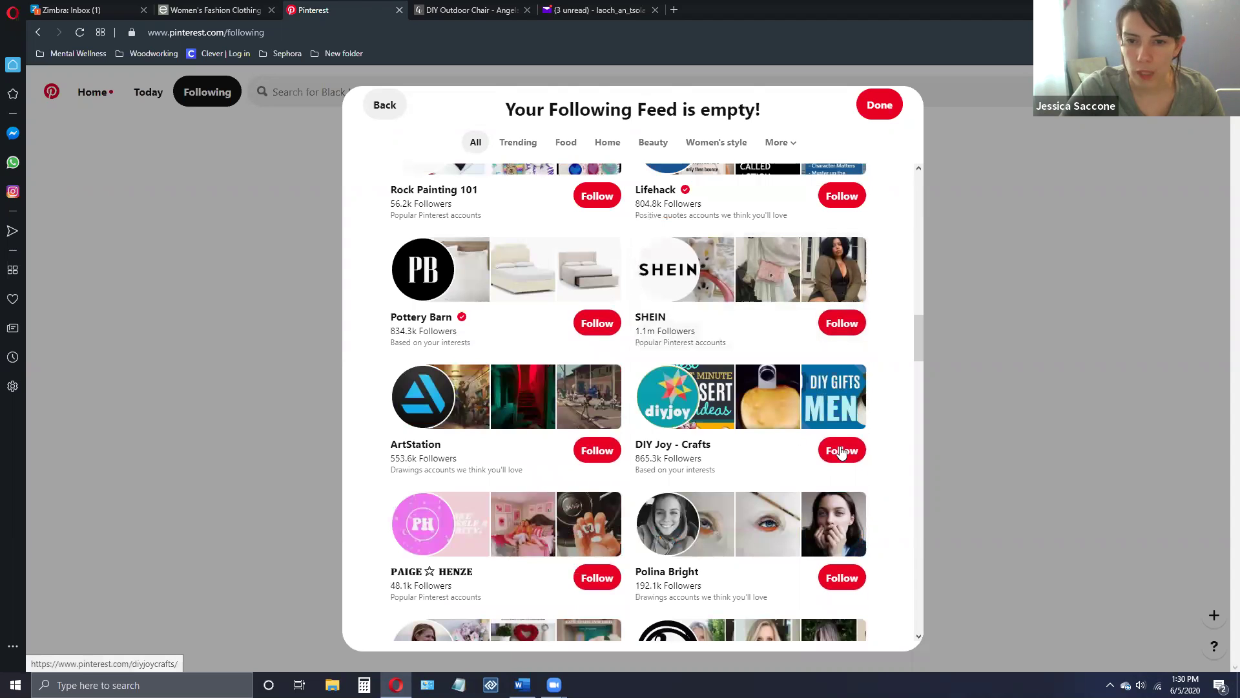
click(845, 446)
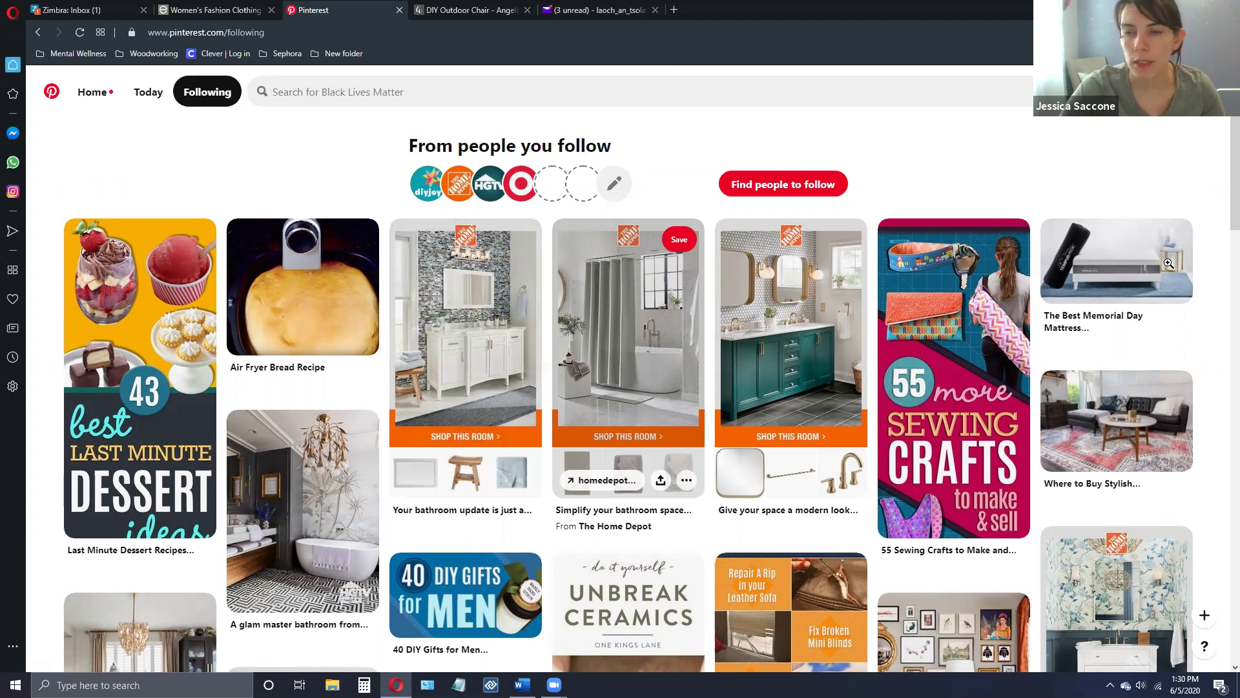
- Open the Updates panel from the header bell icon
mouse_move(1169, 263)
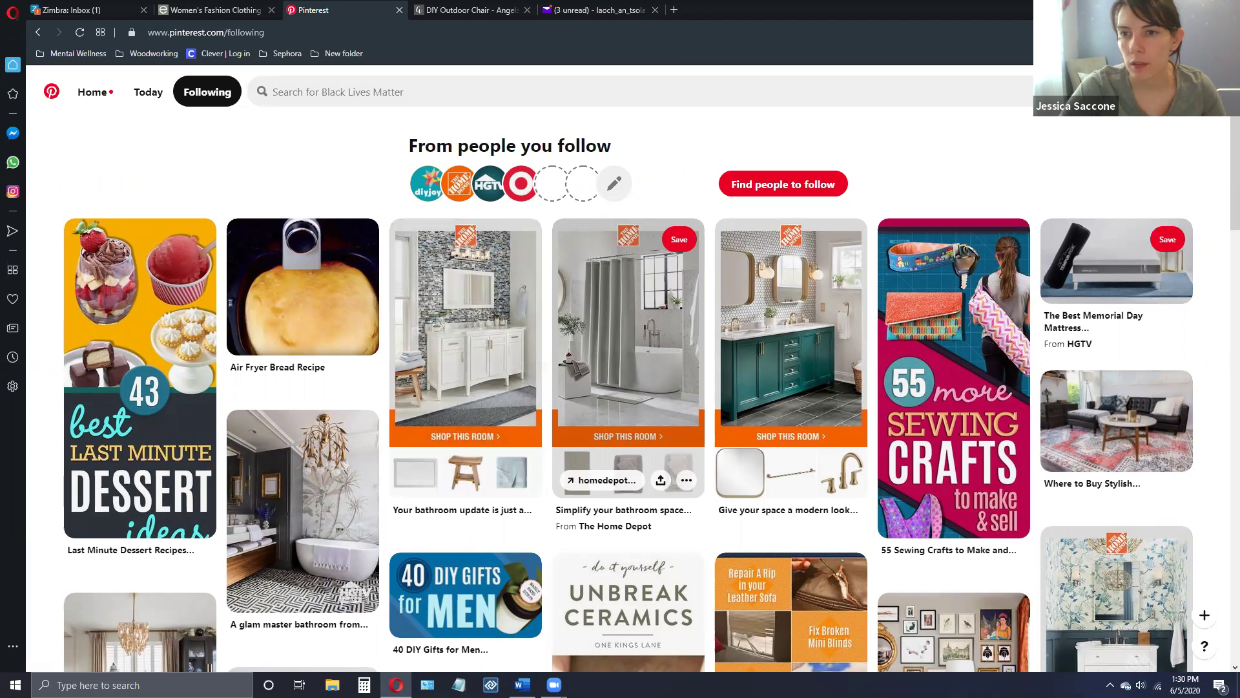
click(1121, 91)
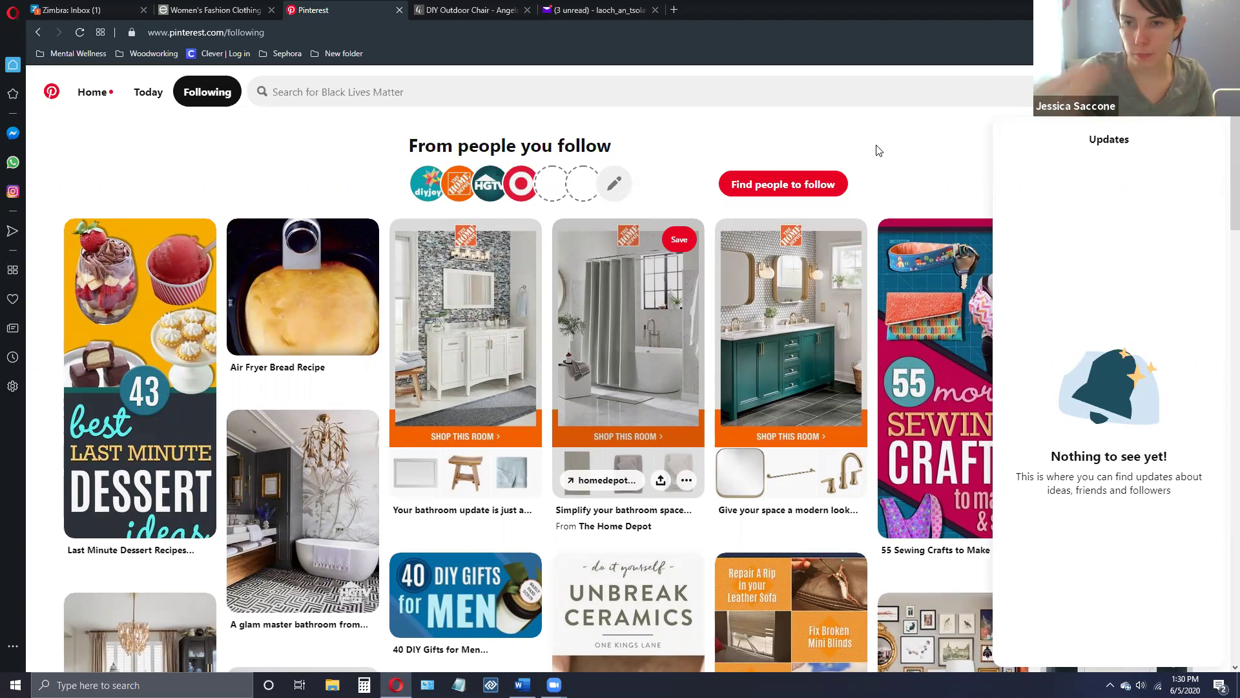
- Close Updates, start an Inbox message to a contact found by name, then discard it
click(879, 150)
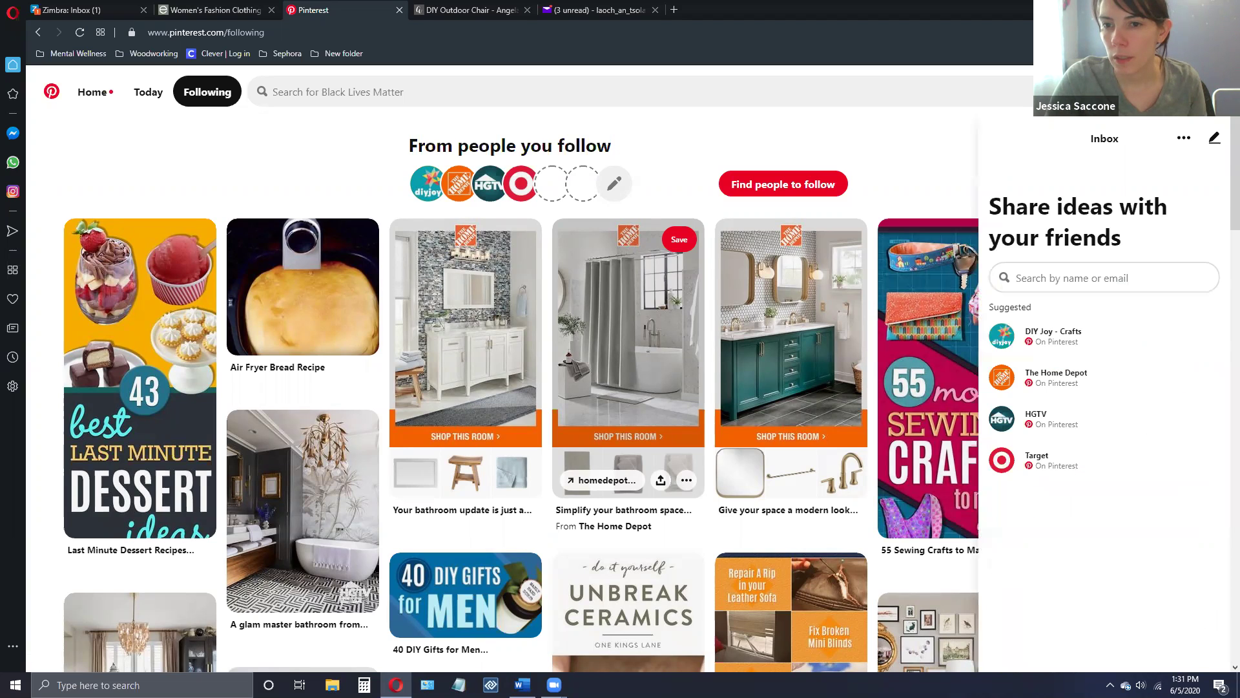
click(1025, 280)
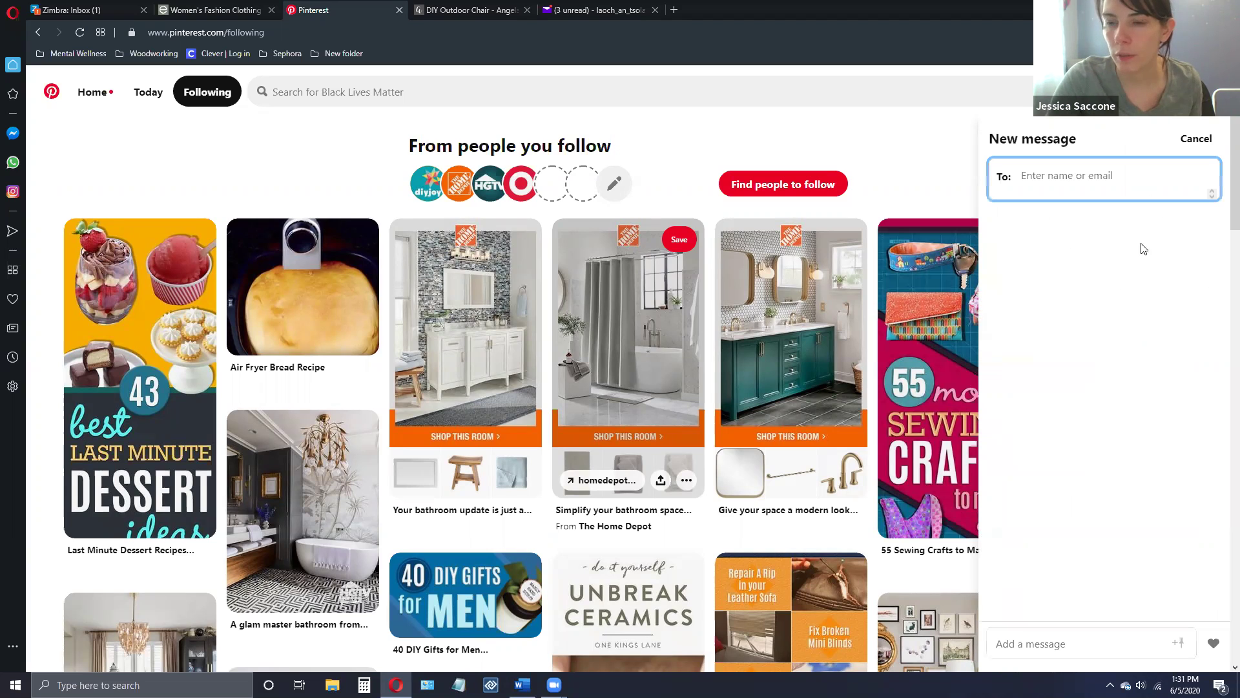
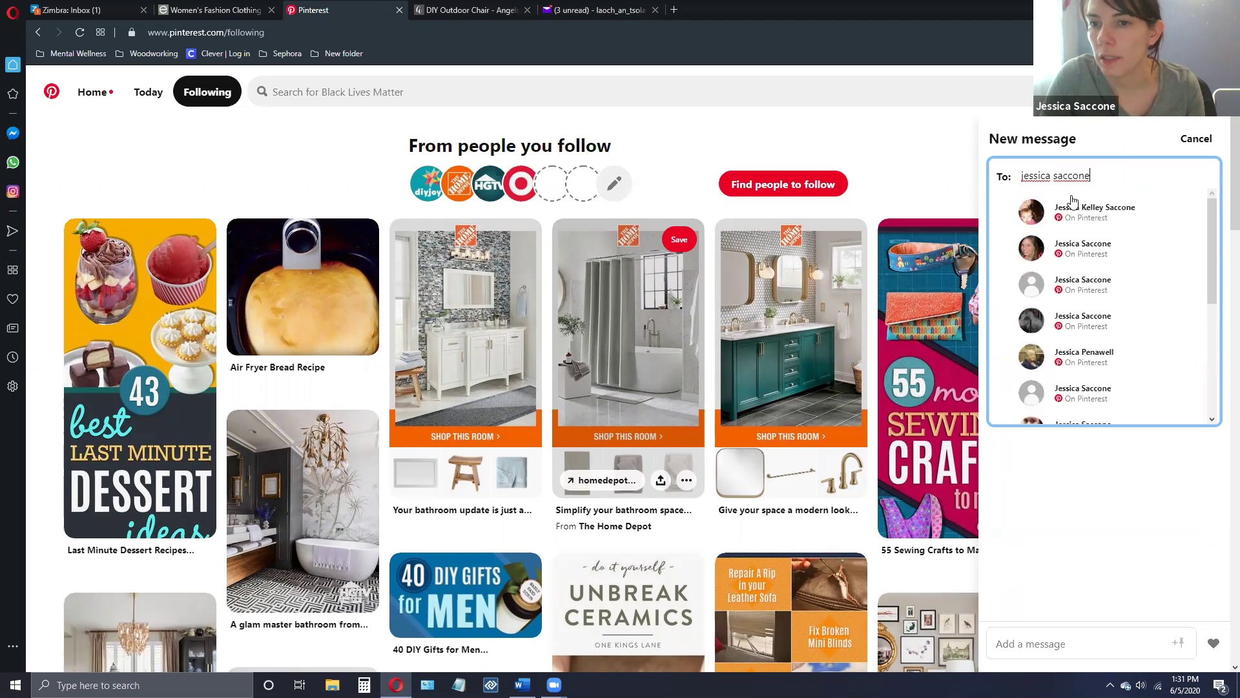
click(1075, 211)
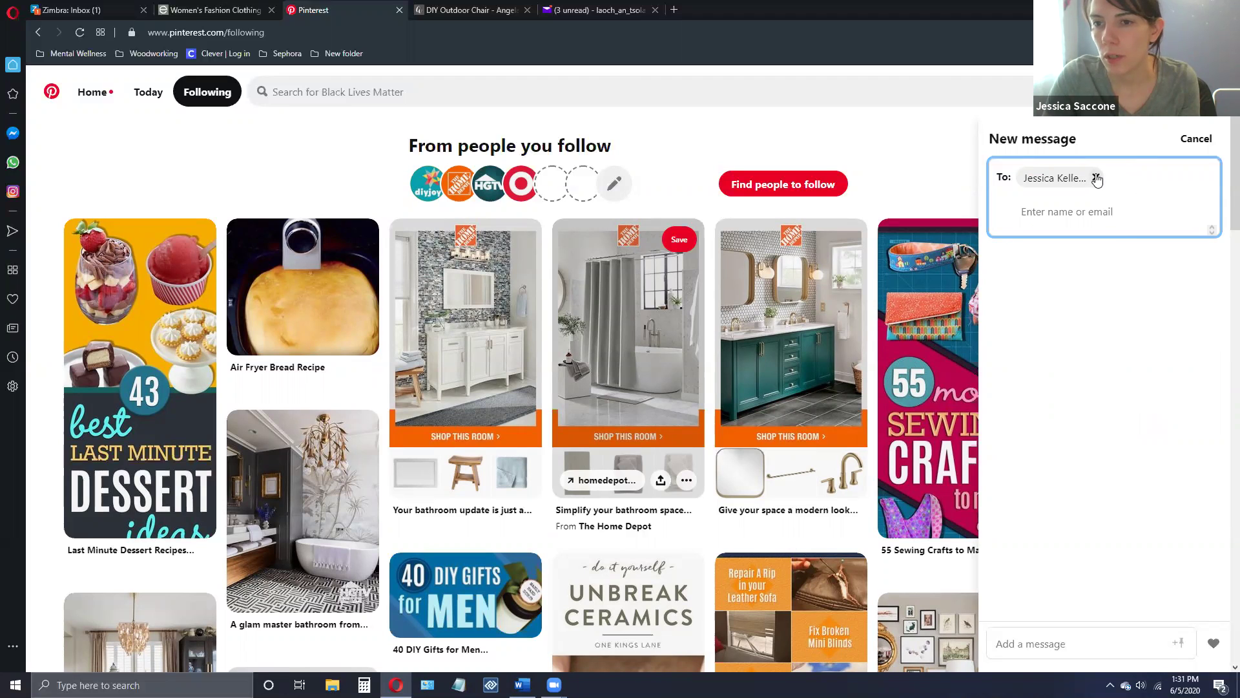
click(1196, 139)
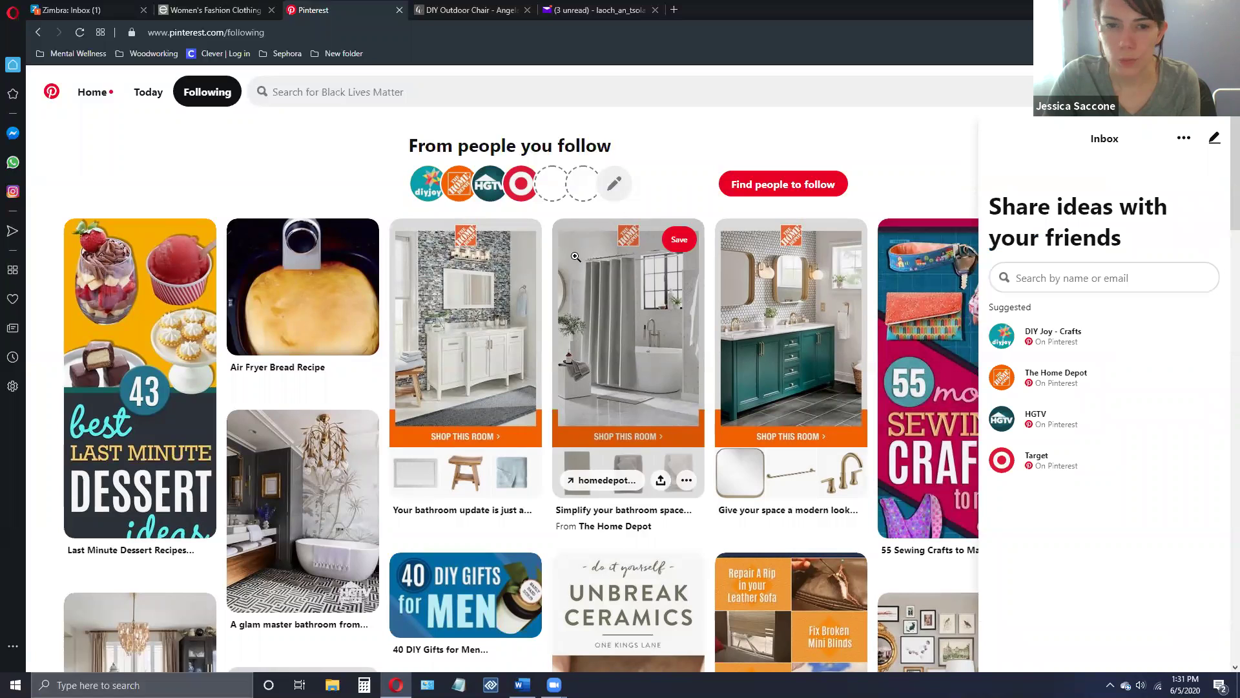
- Open The Home Depot bathroom-update pin and scroll through its comments and More like this
click(492, 302)
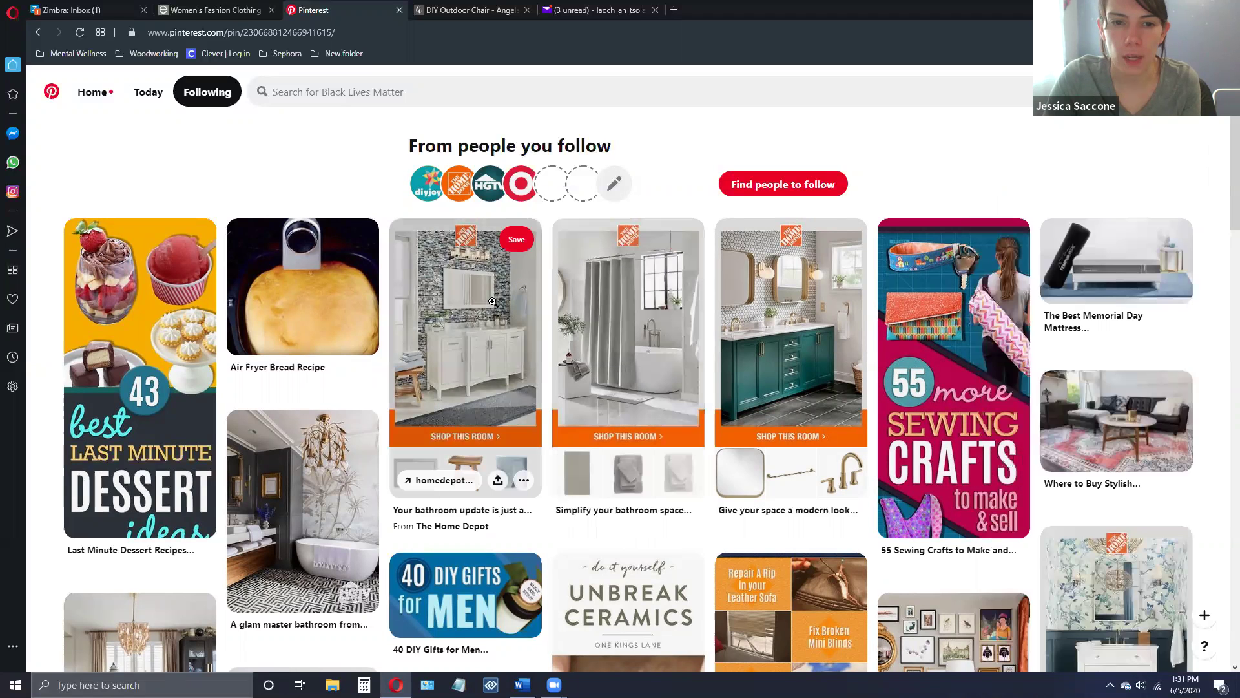
click(475, 294)
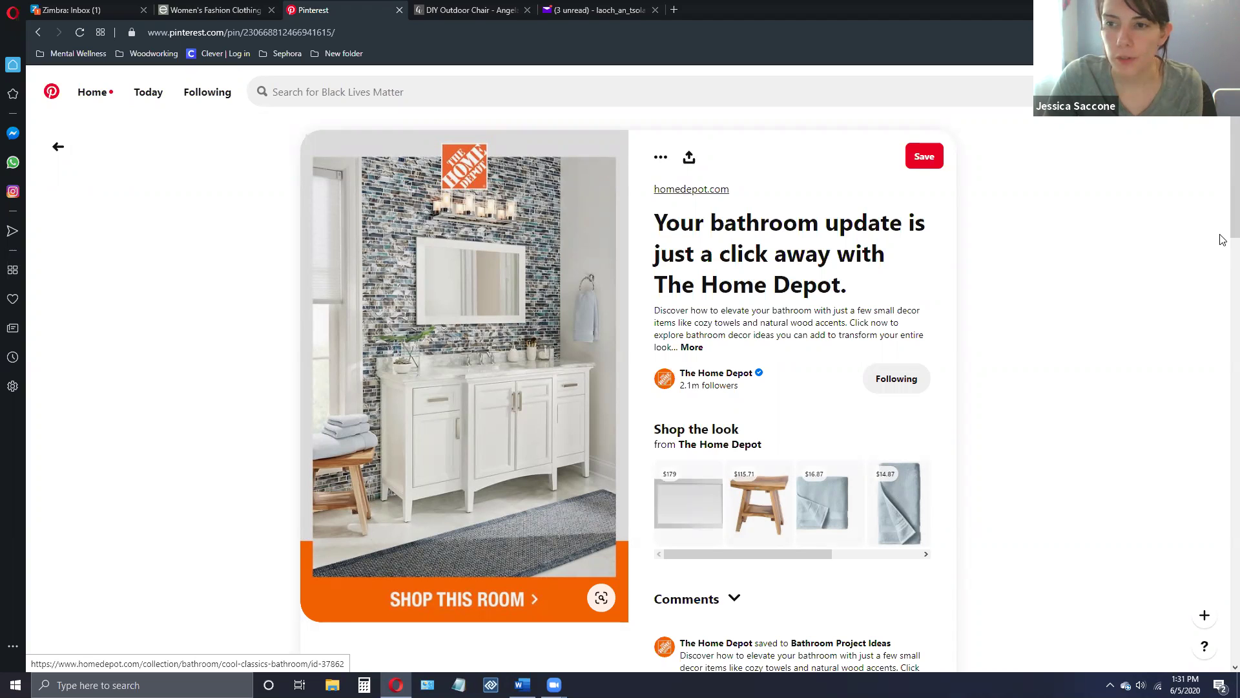
scroll(1222, 284, down, 2)
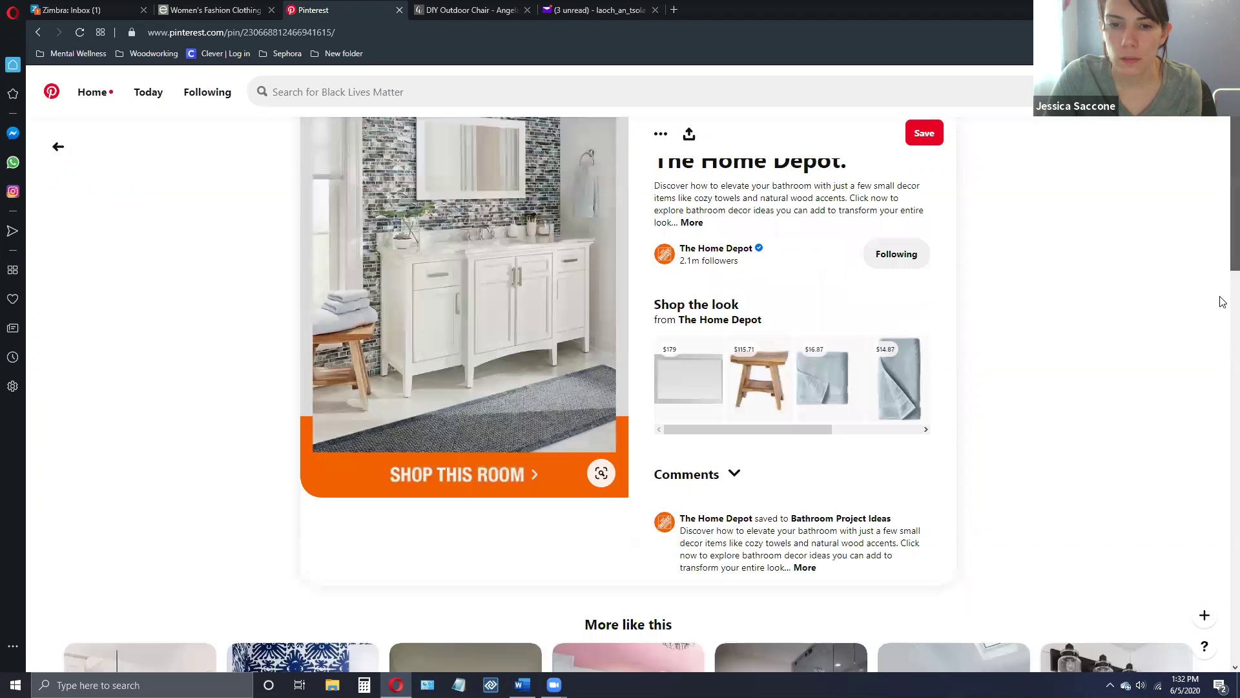
scroll(848, 501, down, 3)
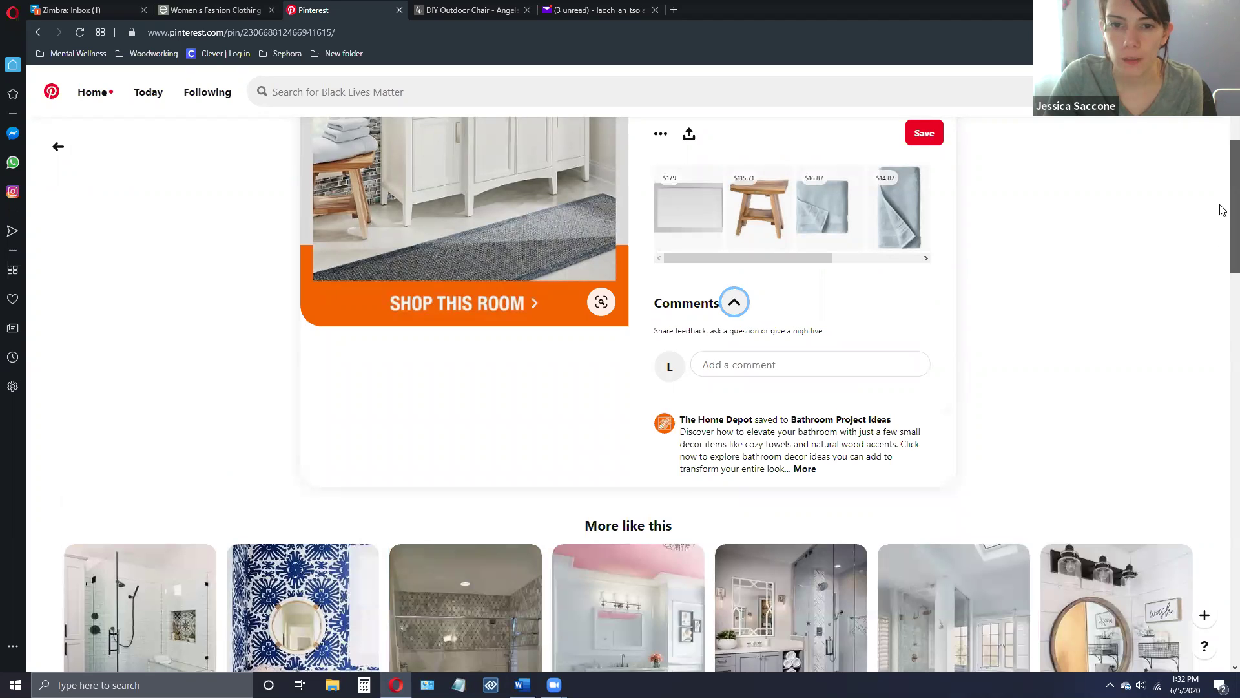
scroll(1222, 200, up, 3)
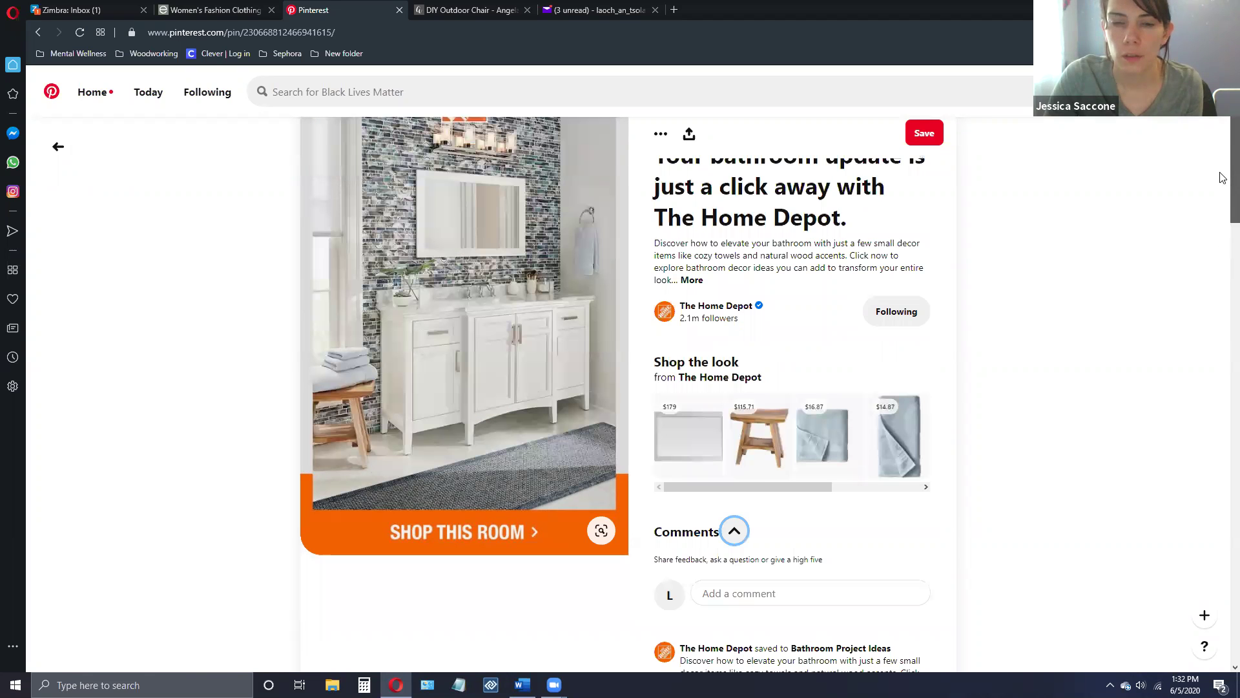
scroll(1222, 178, up, 1)
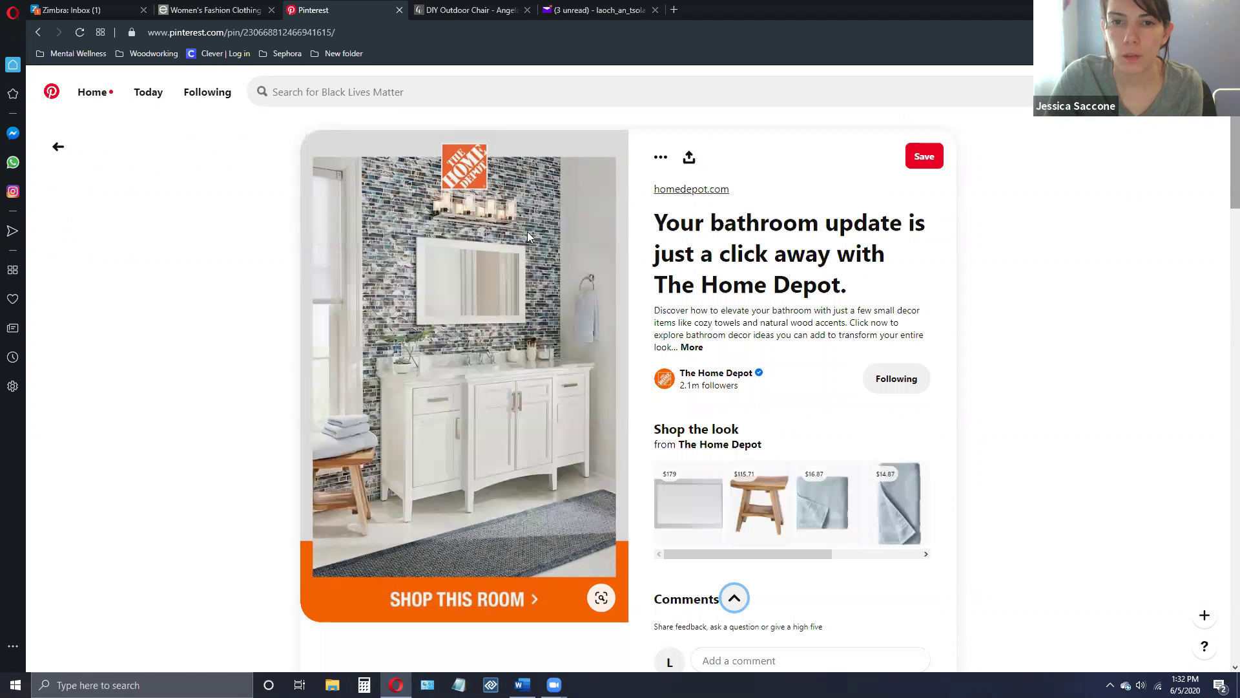
- Check the bathroom pin's ••• menu, then open its Send this Pin panel
click(658, 160)
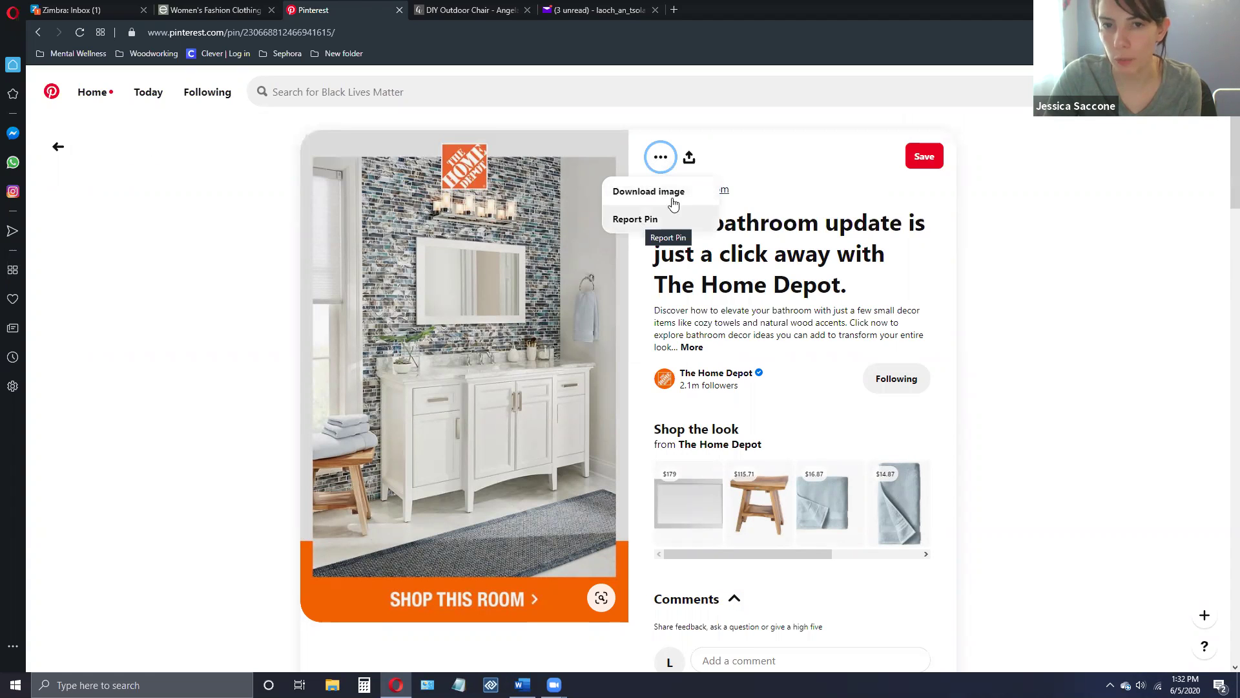
click(690, 160)
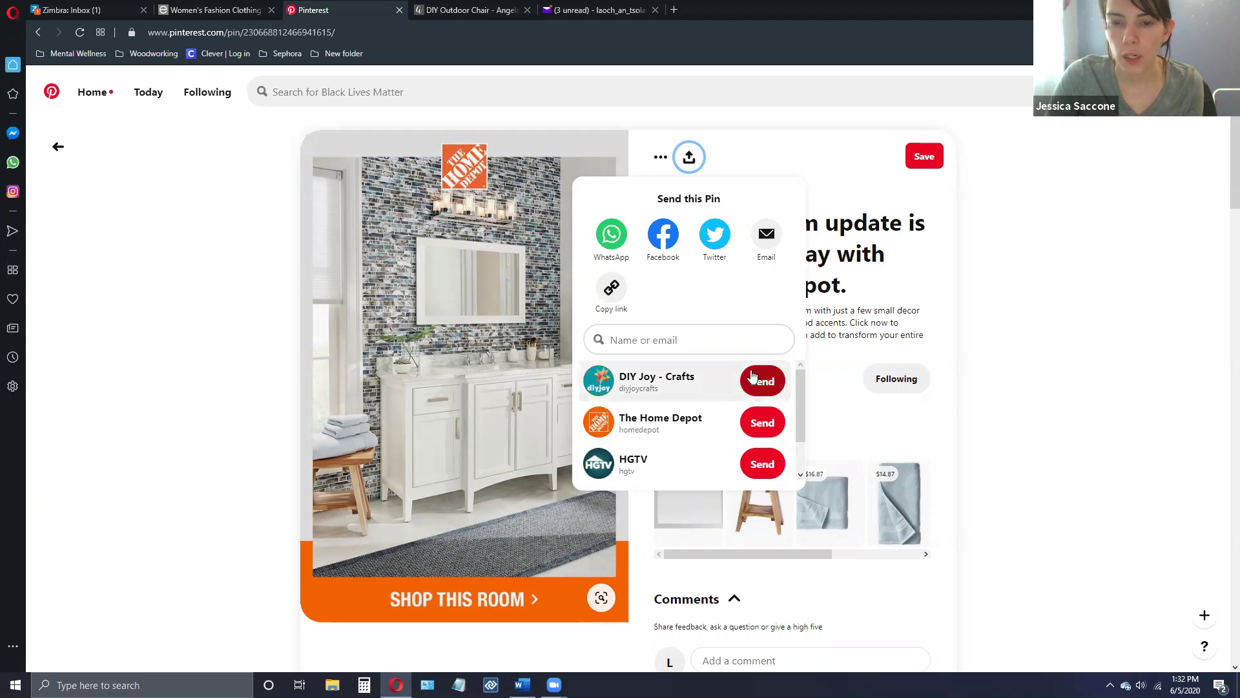
scroll(801, 426, down, 1)
scroll(711, 388, up, 1)
- Search for the contact by full name, send them the bathroom pin, and view the chat
click(632, 338)
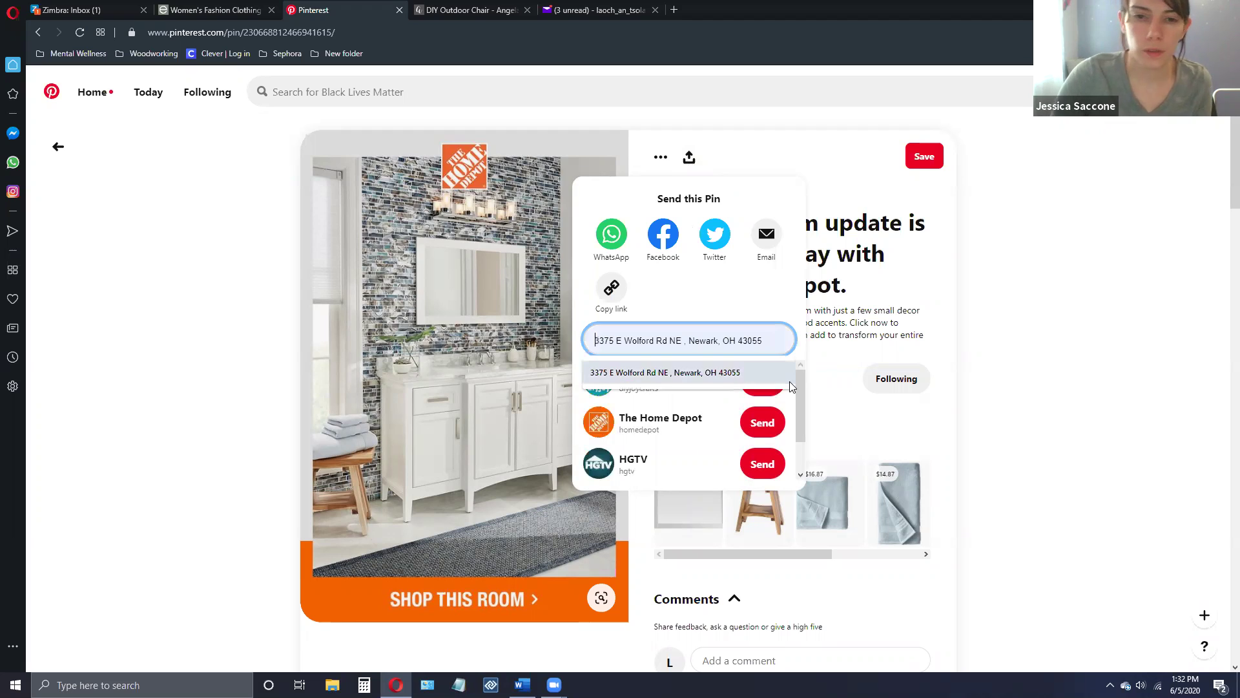
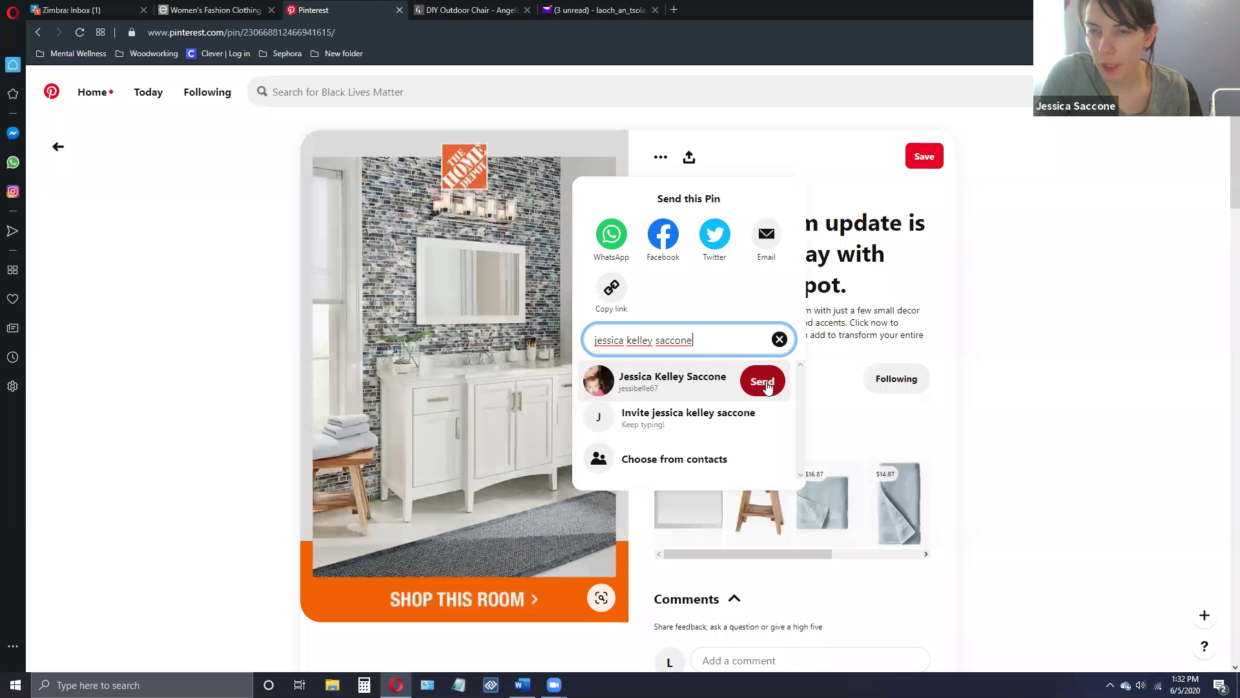
click(753, 392)
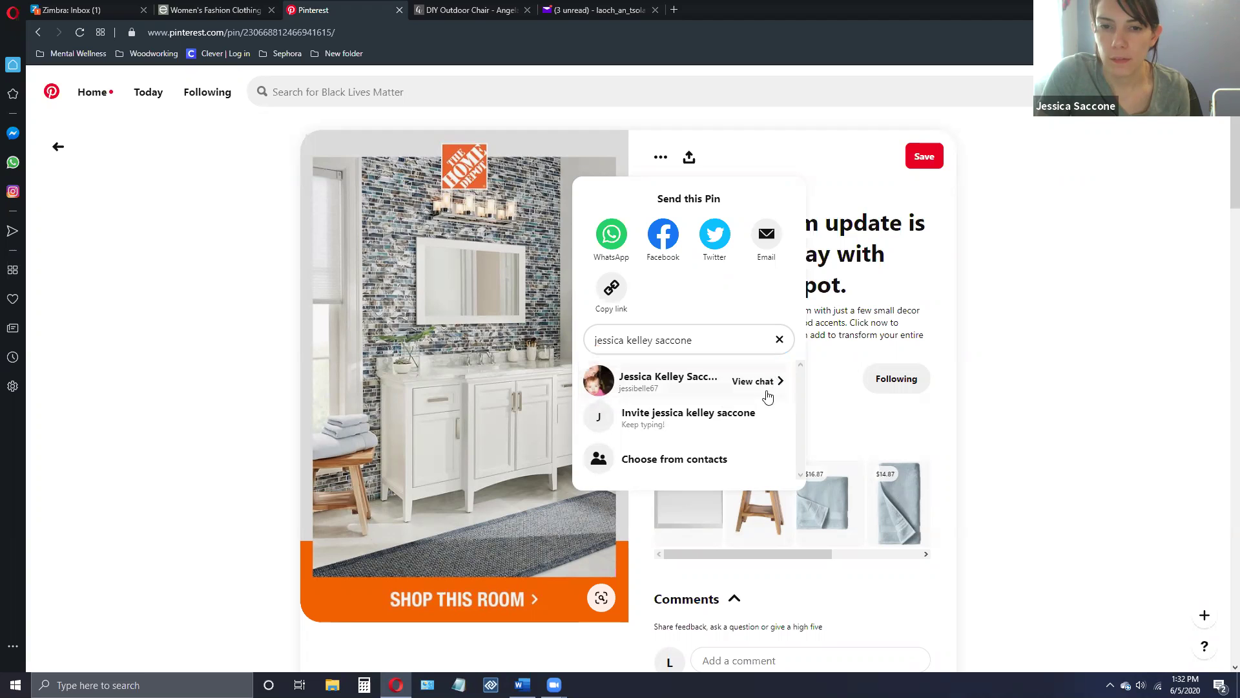
click(753, 381)
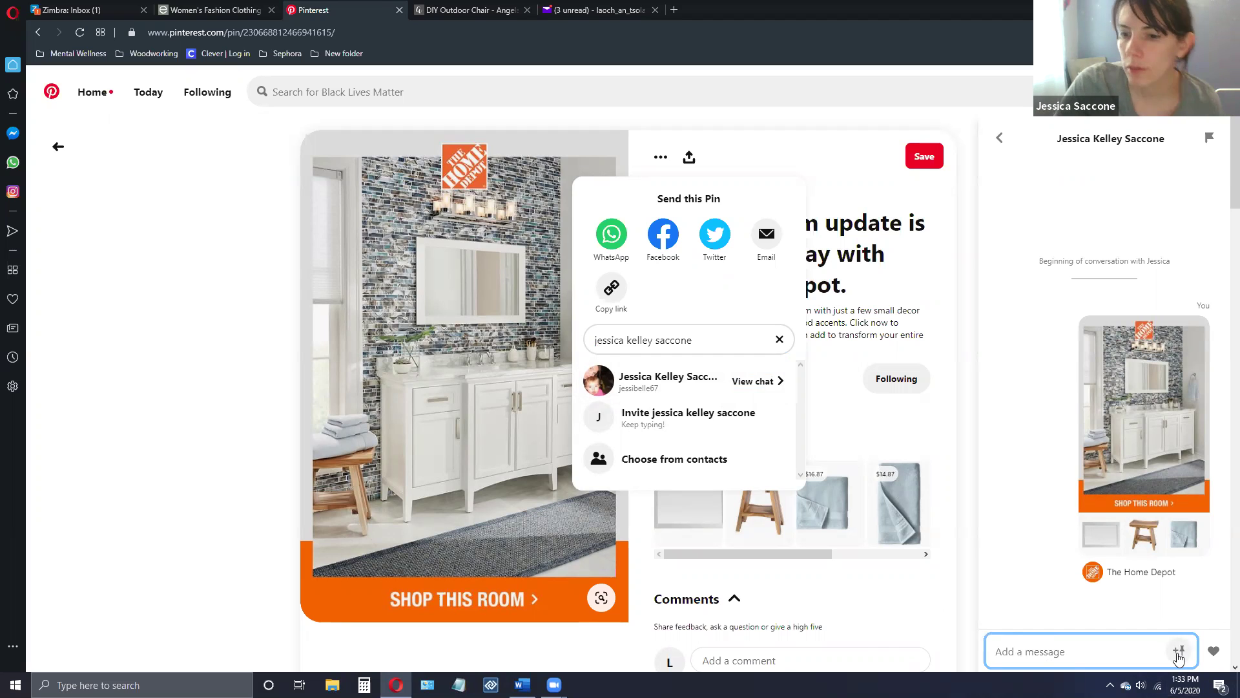
- Send a red heart in the conversation after dismissing the Send a Pin back suggestions
click(1179, 653)
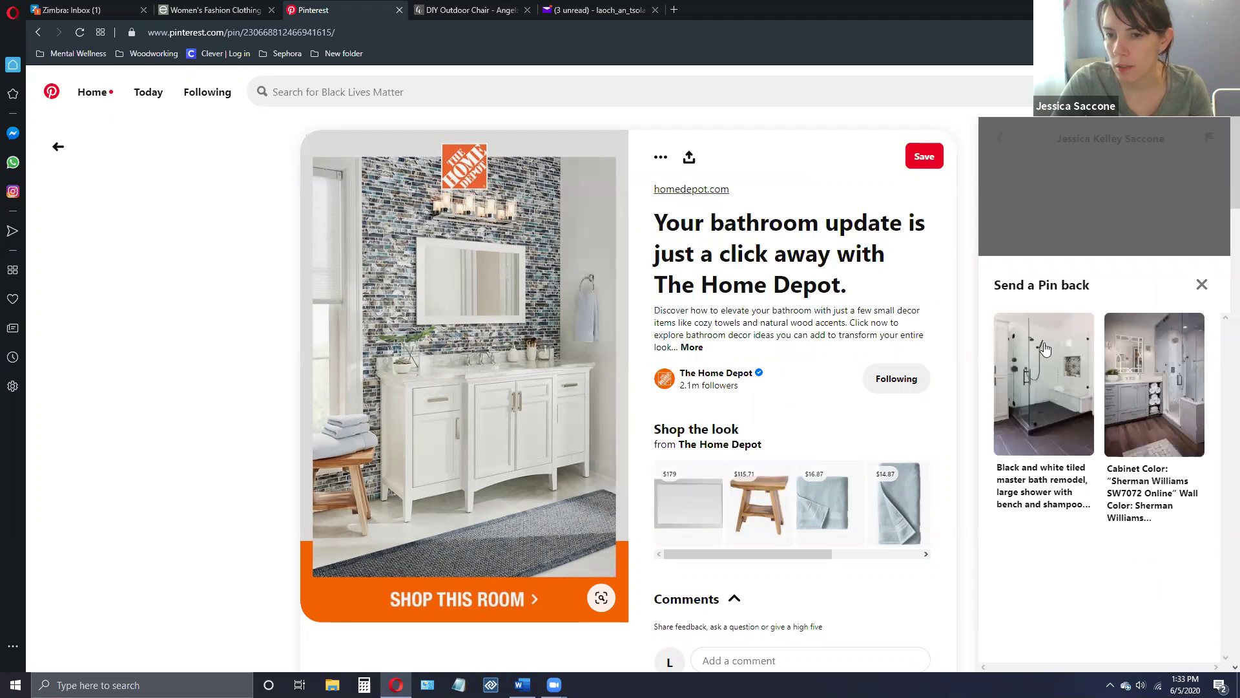
click(1202, 286)
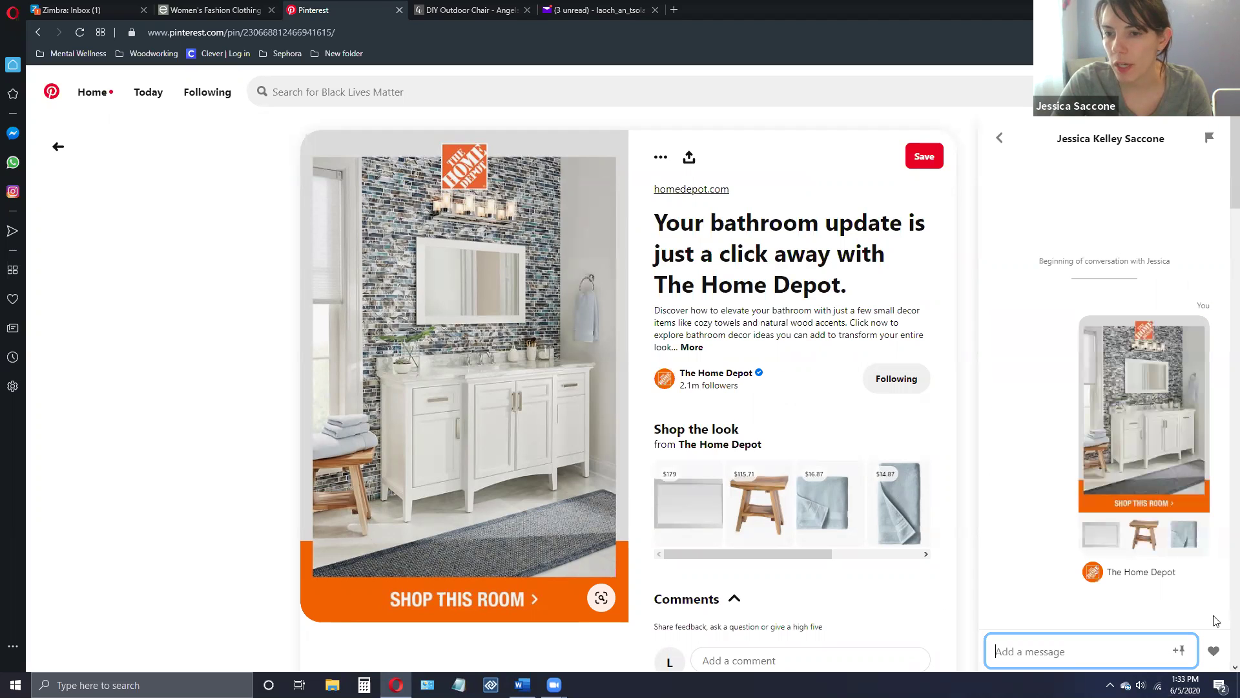
click(1216, 652)
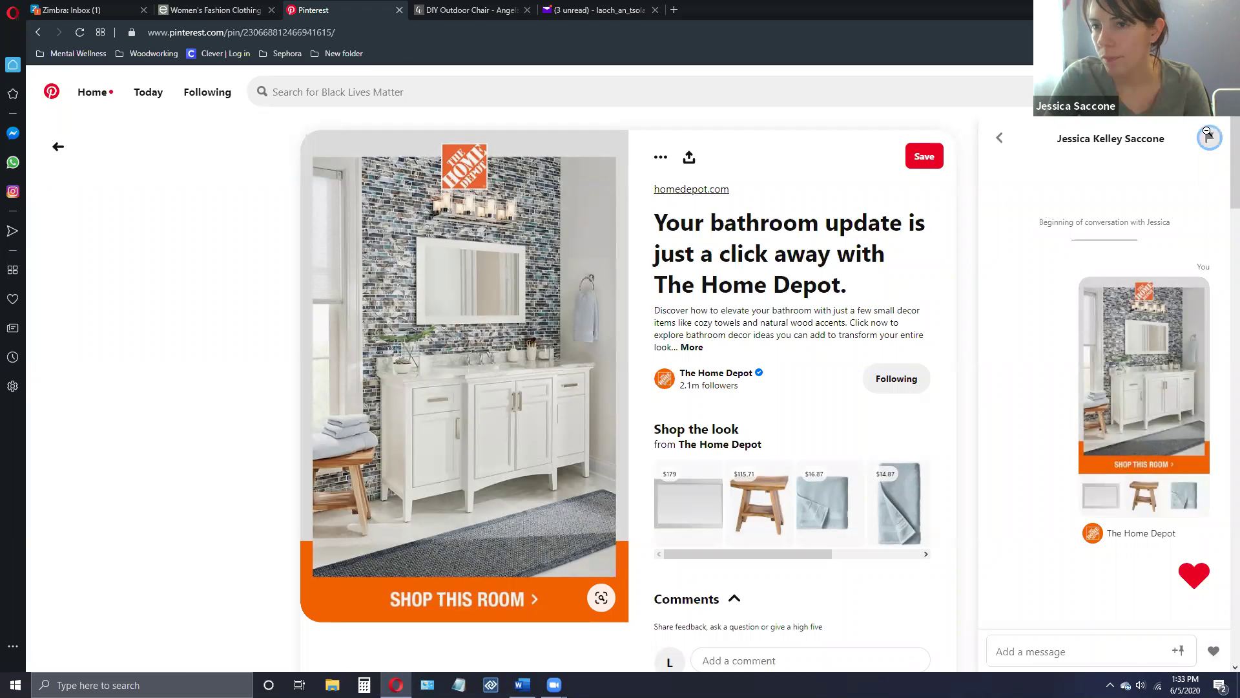
- Cancel the conversation's Report dialog, then bring up the account options menu
click(1206, 133)
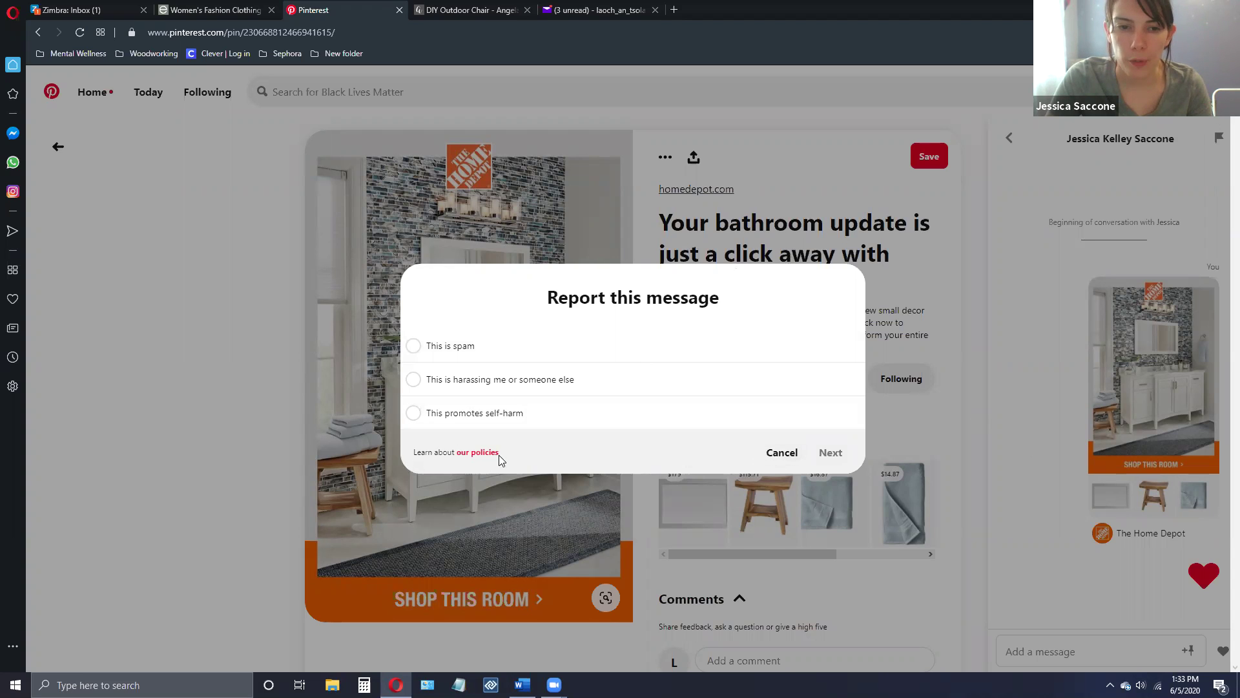
click(788, 453)
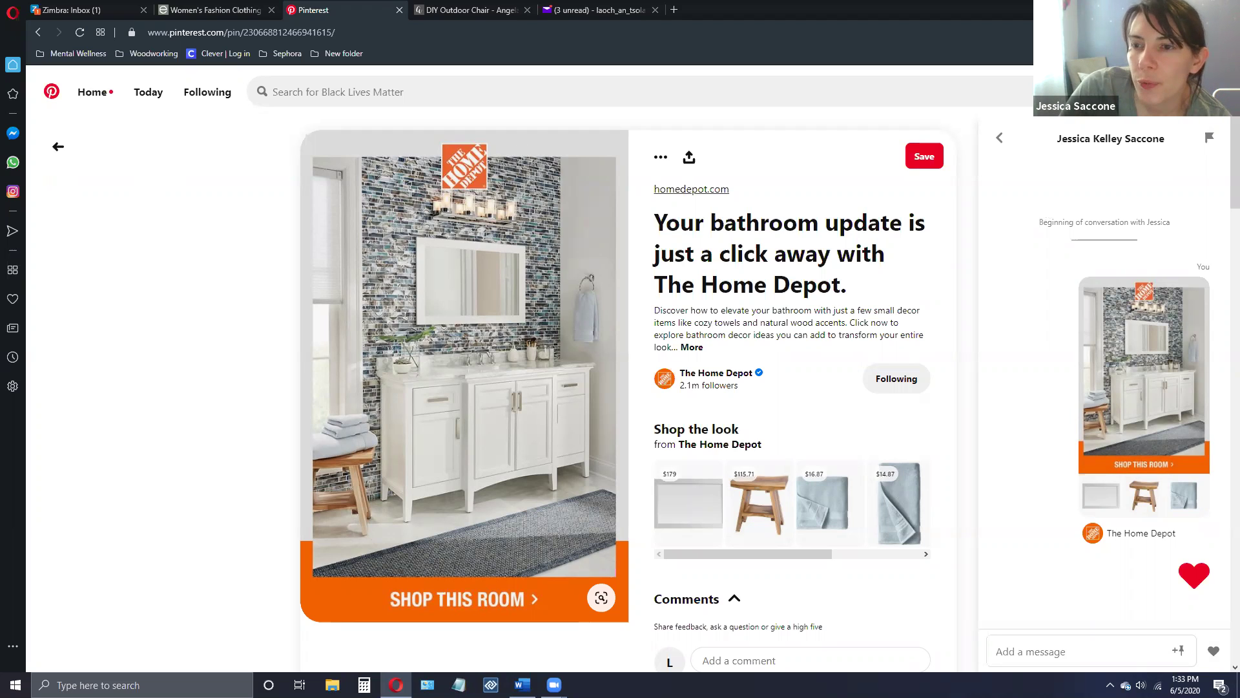
click(1217, 91)
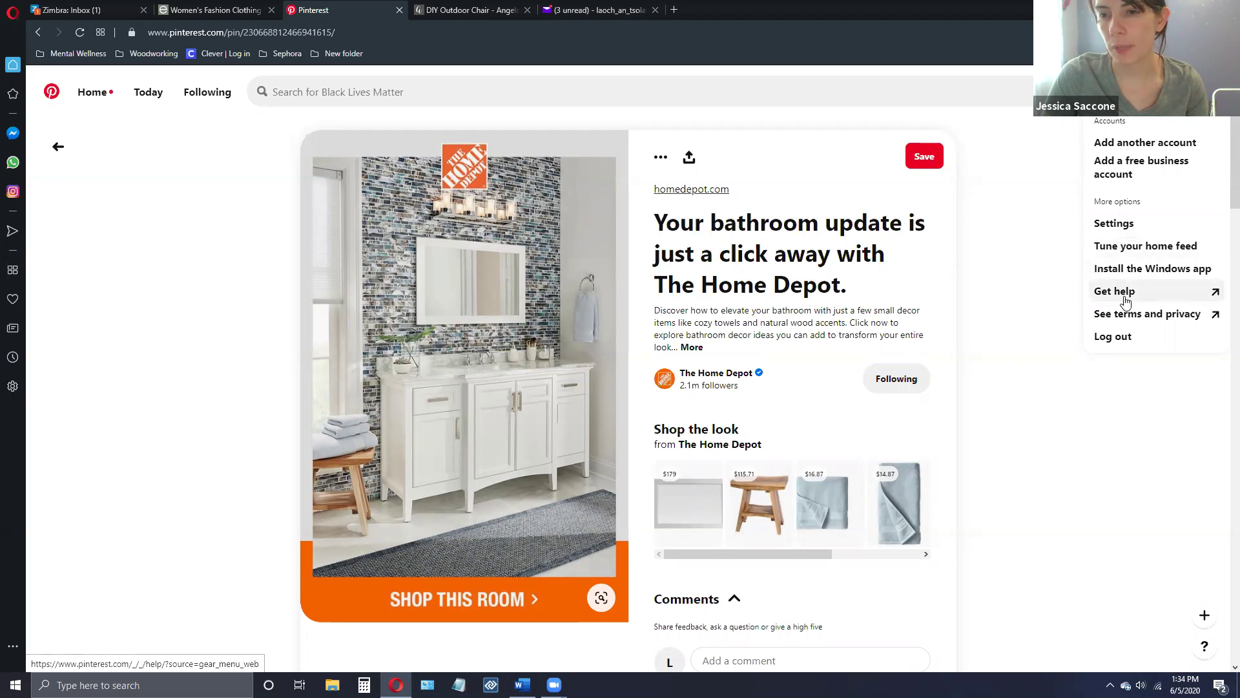
- Open the Edit profile settings page from the account menu
click(1111, 223)
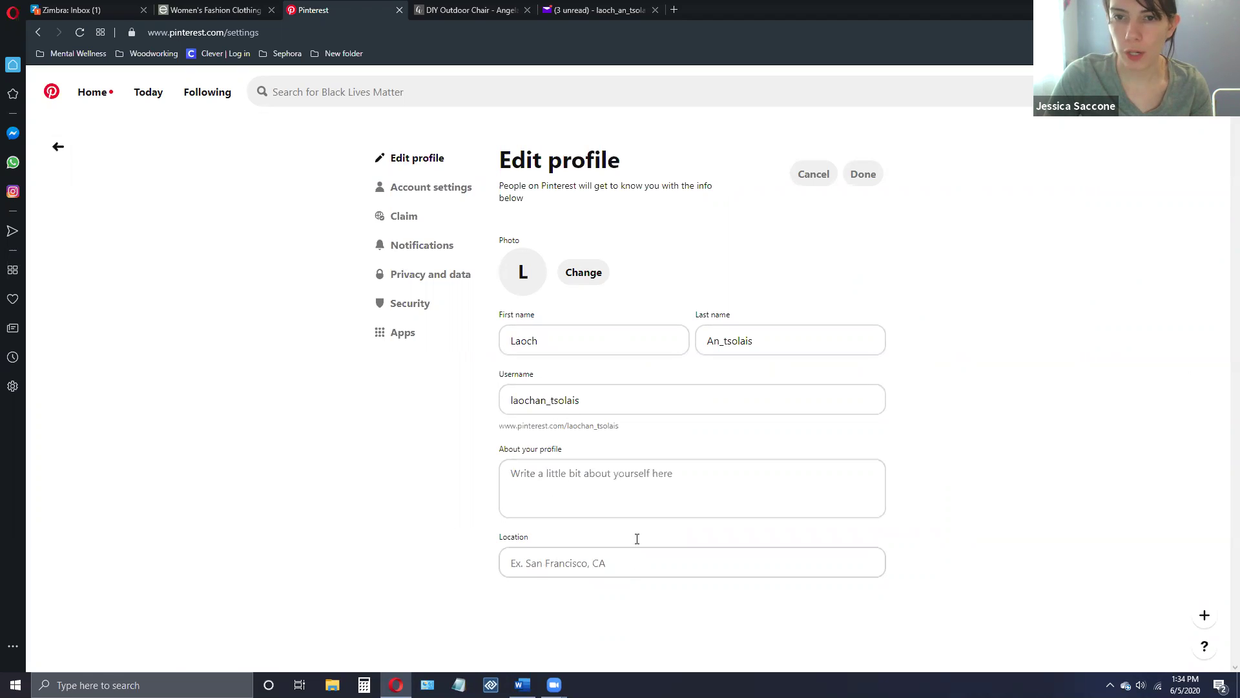
- View the Claim settings page, then the Notifications settings page, and reopen the account menu
click(408, 219)
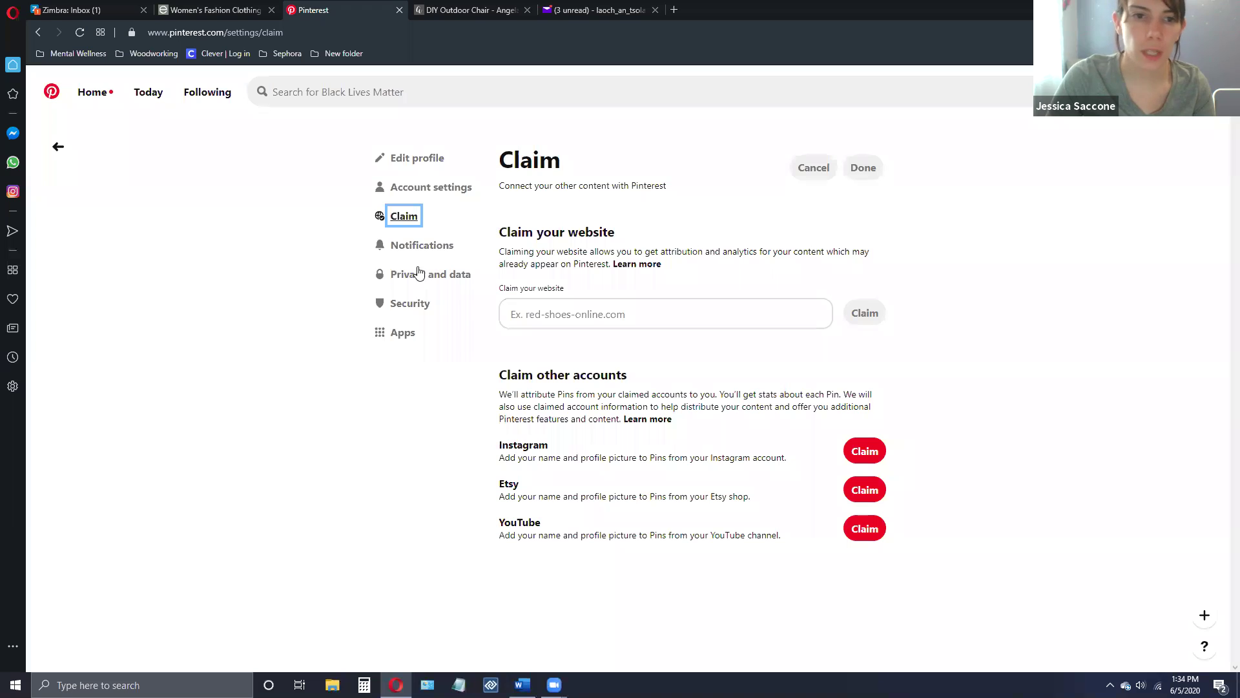
click(413, 245)
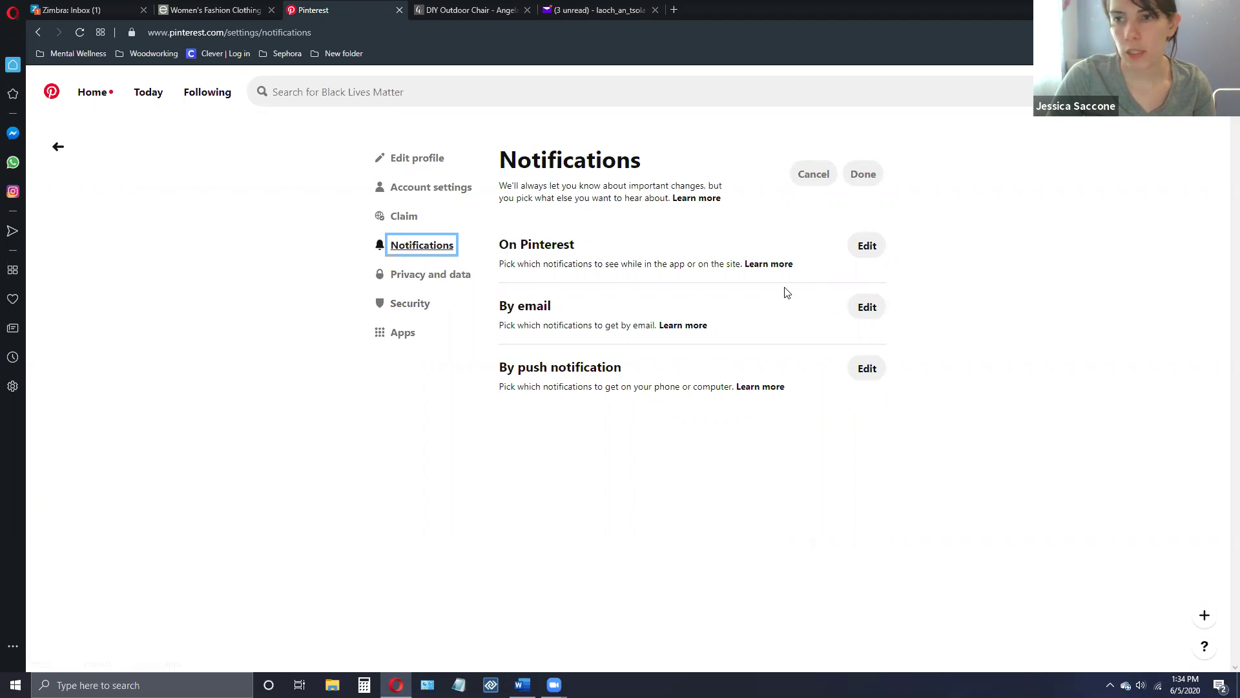
click(1217, 91)
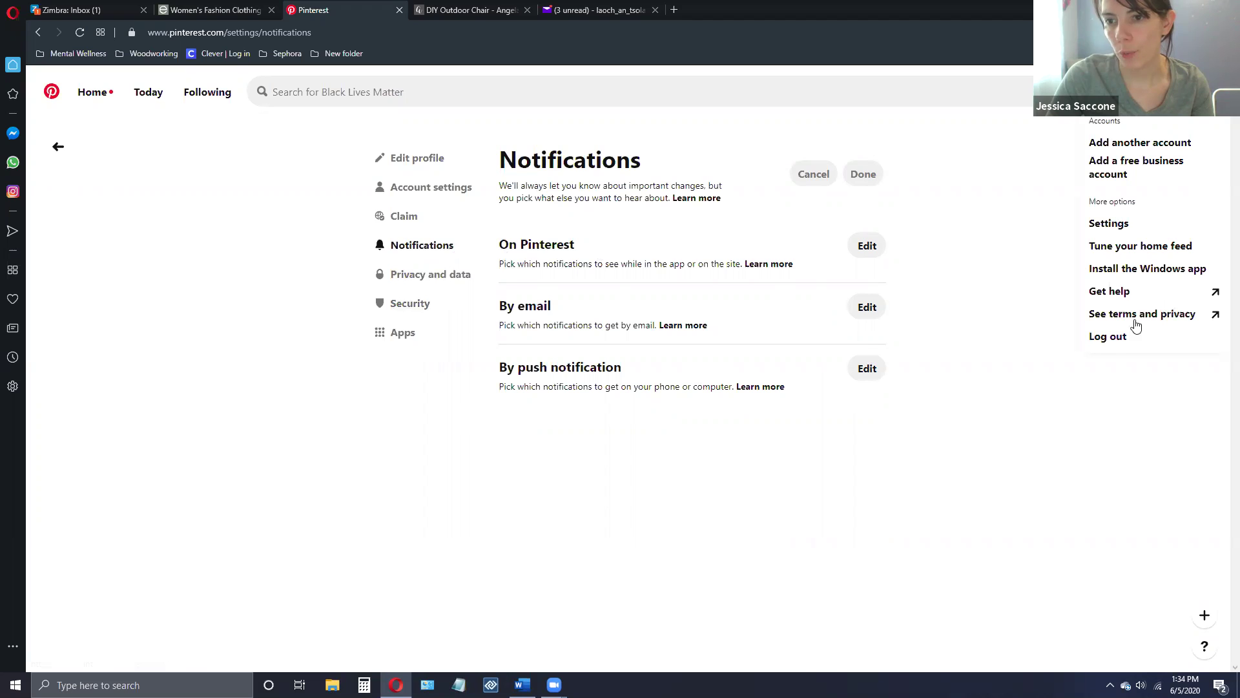
- Log out of the library account and bring up the welcome-back password prompt
click(1114, 342)
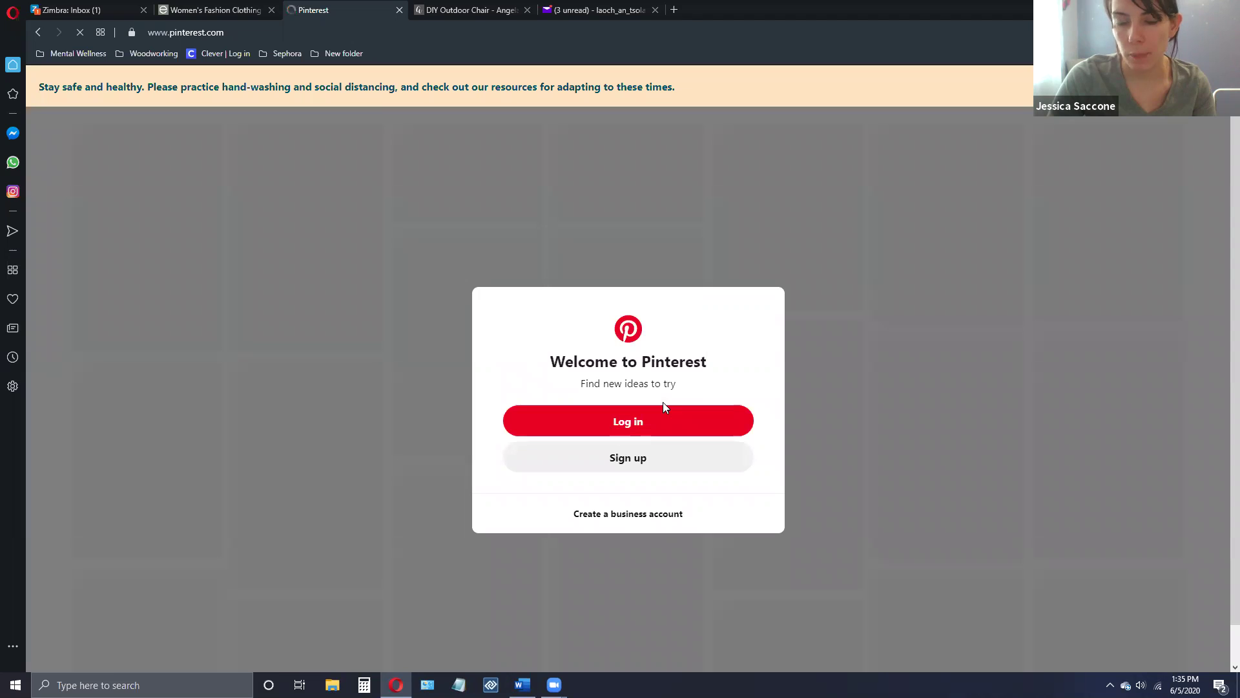
click(619, 422)
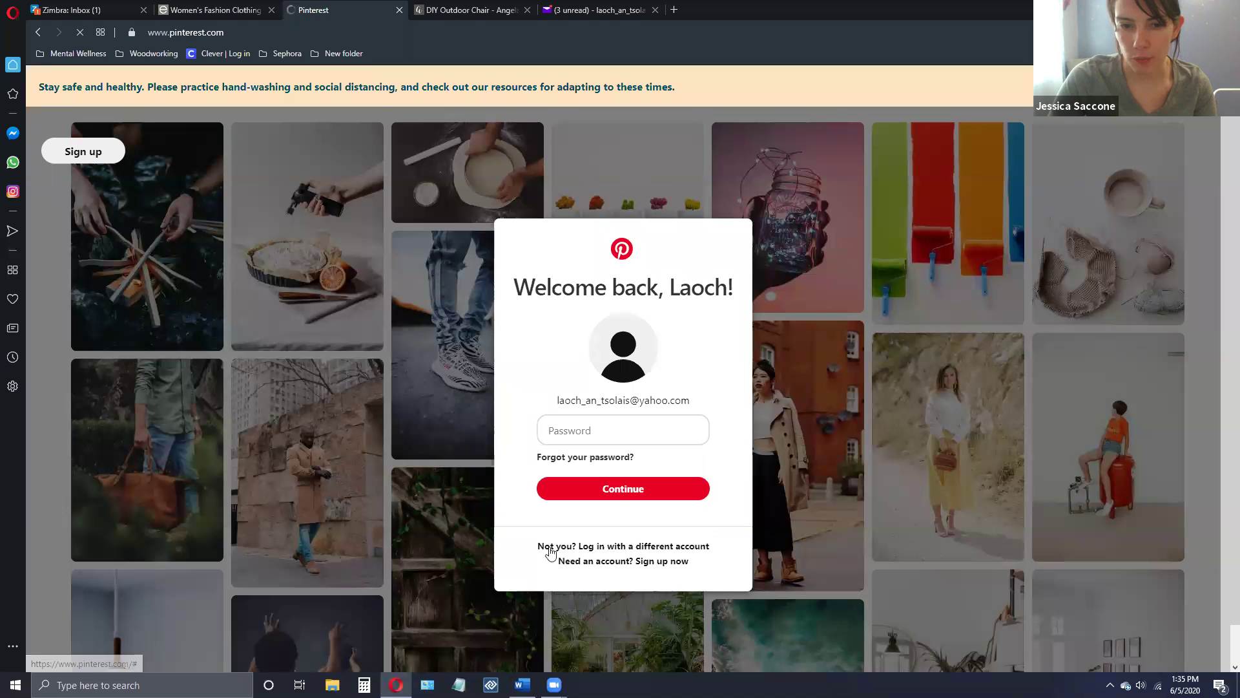
- Sign in with the library's saved e-mail and password, re-entering the password after the error
click(630, 547)
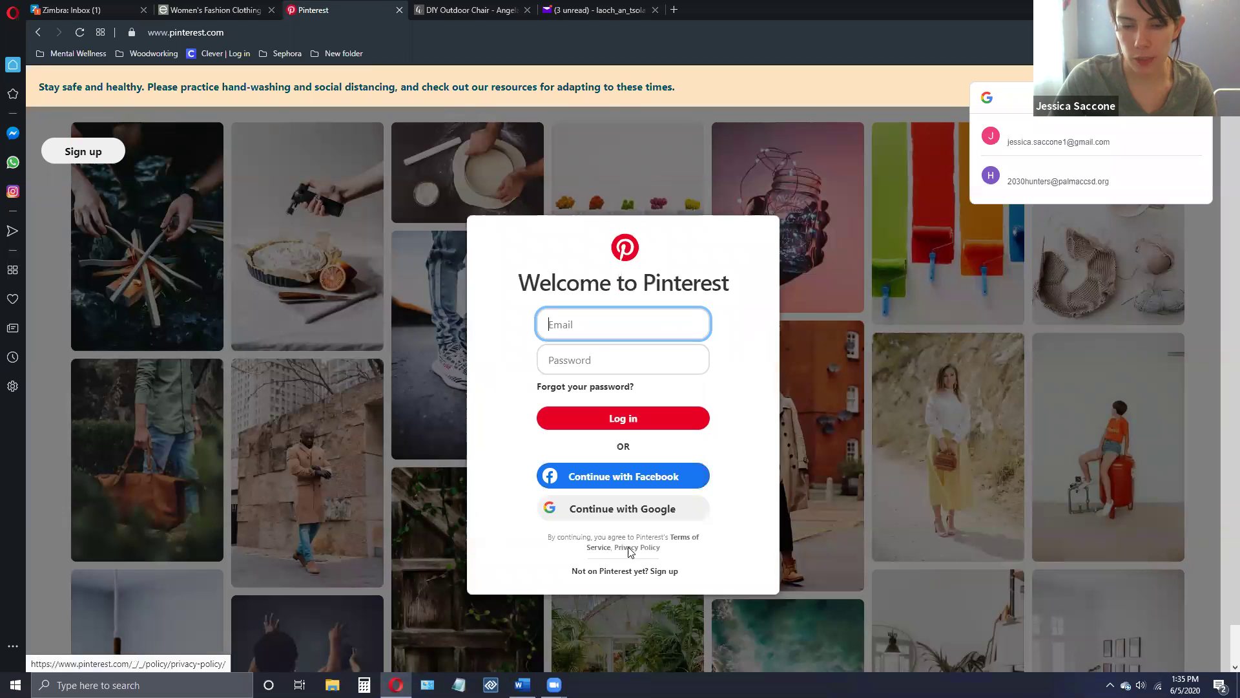
click(598, 325)
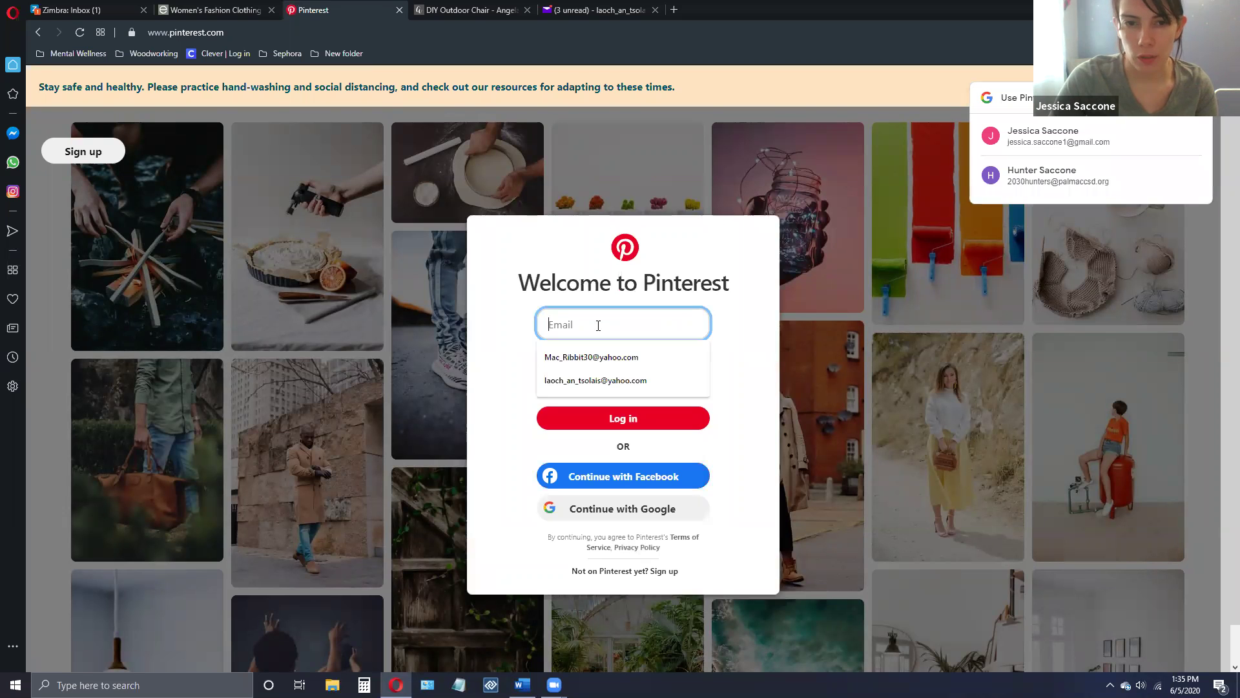
click(575, 358)
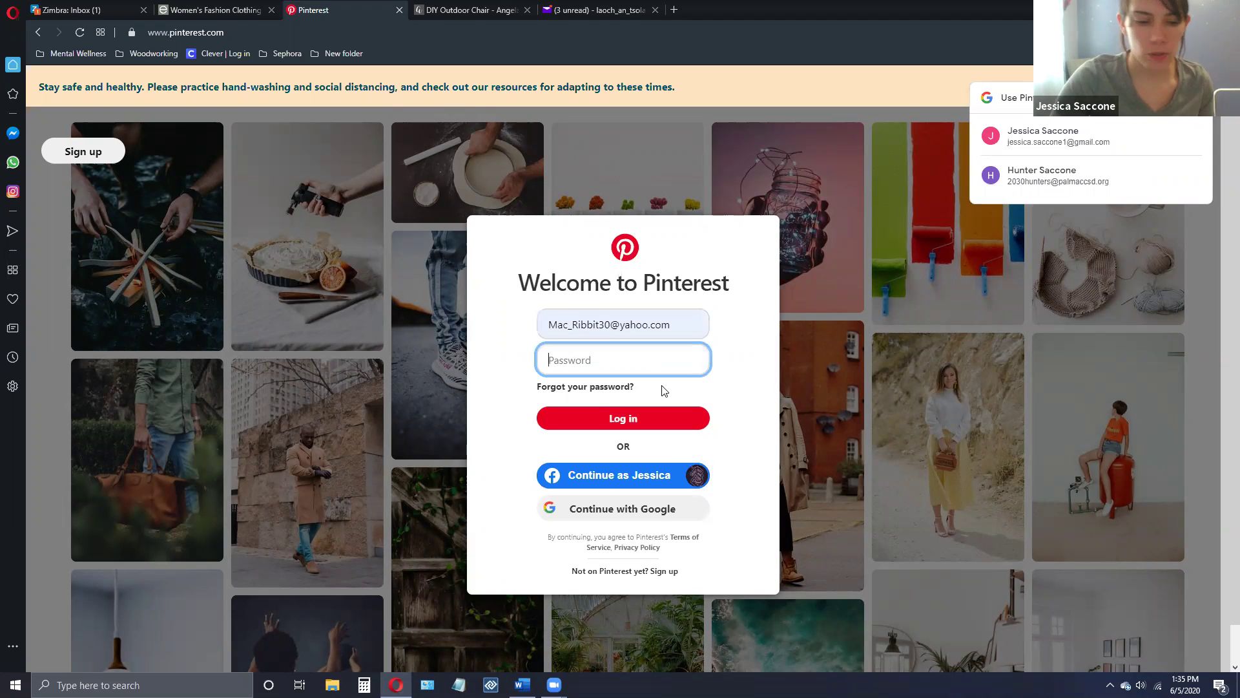
text(••••••••)
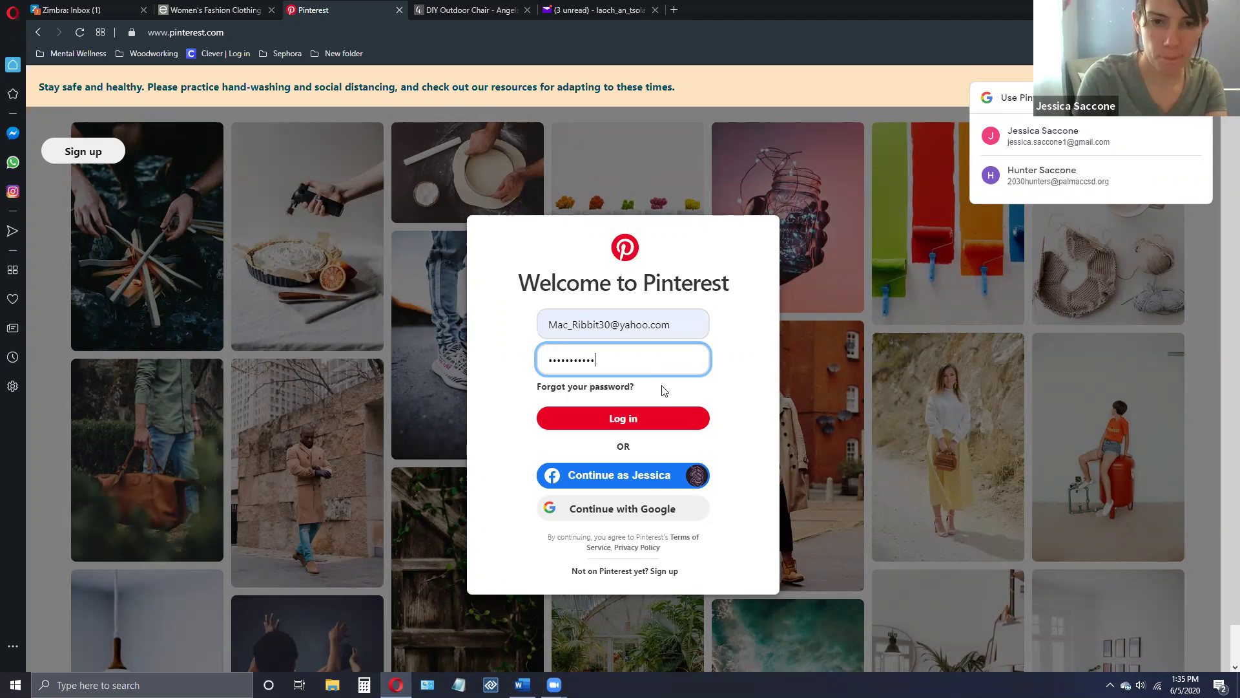
click(617, 421)
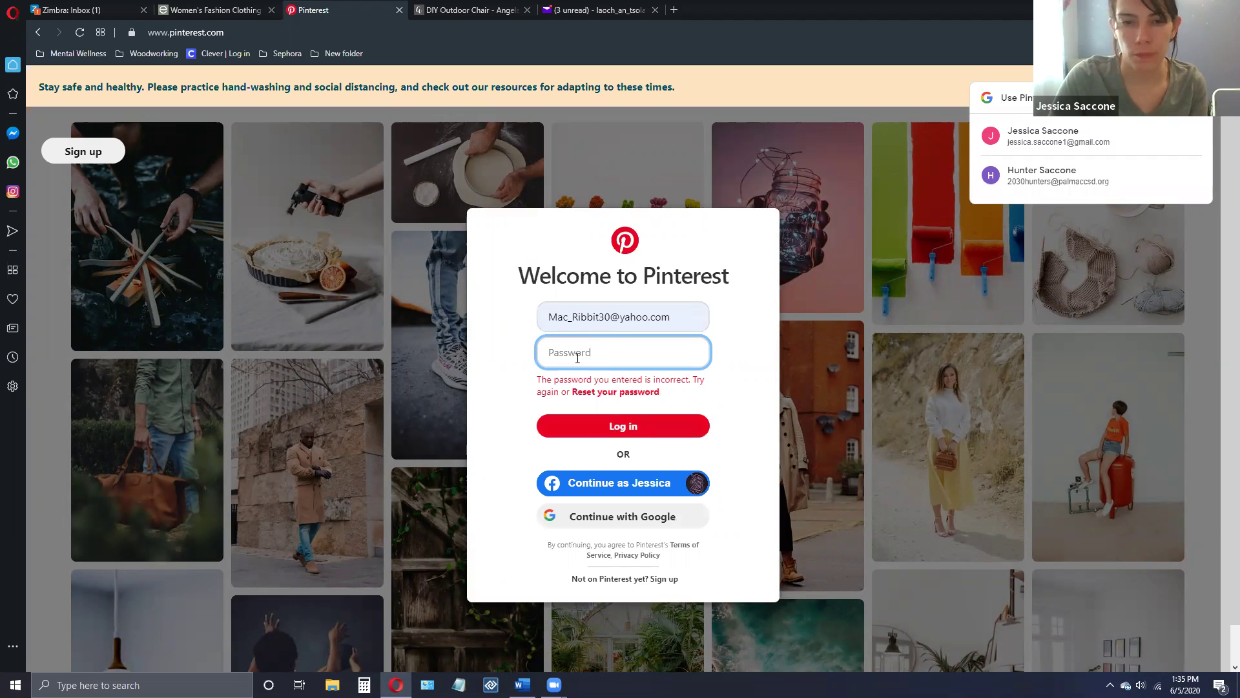
text(•)
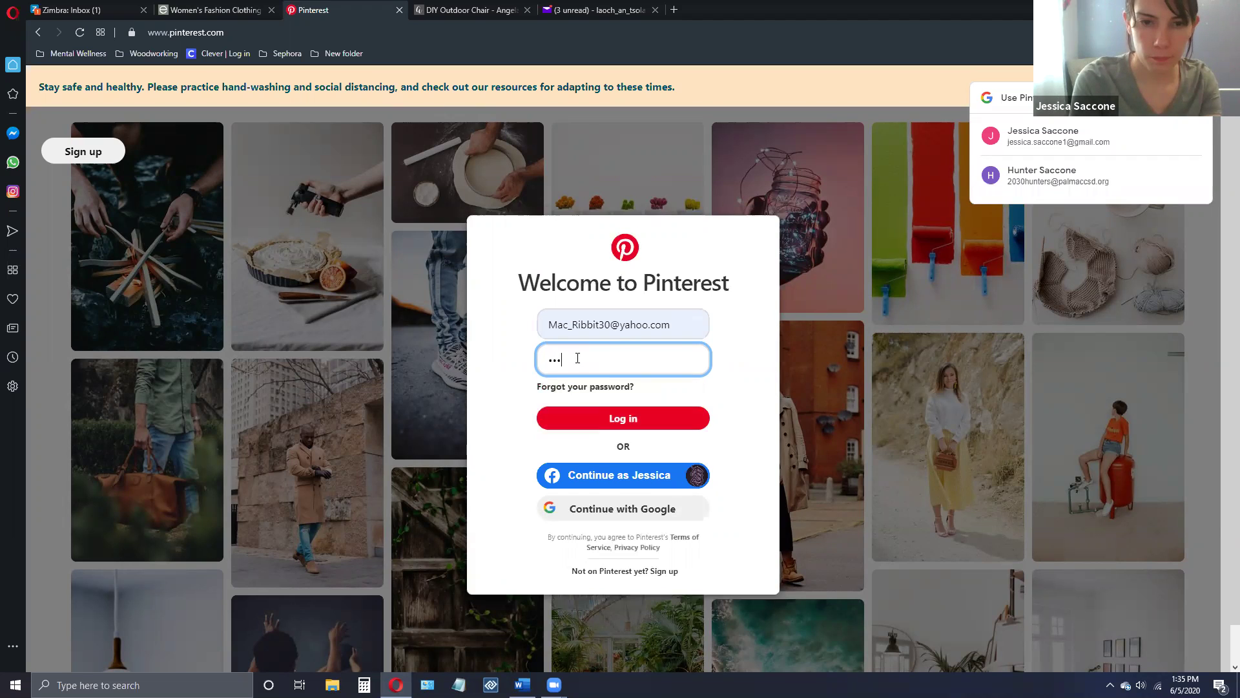
text(•••••)
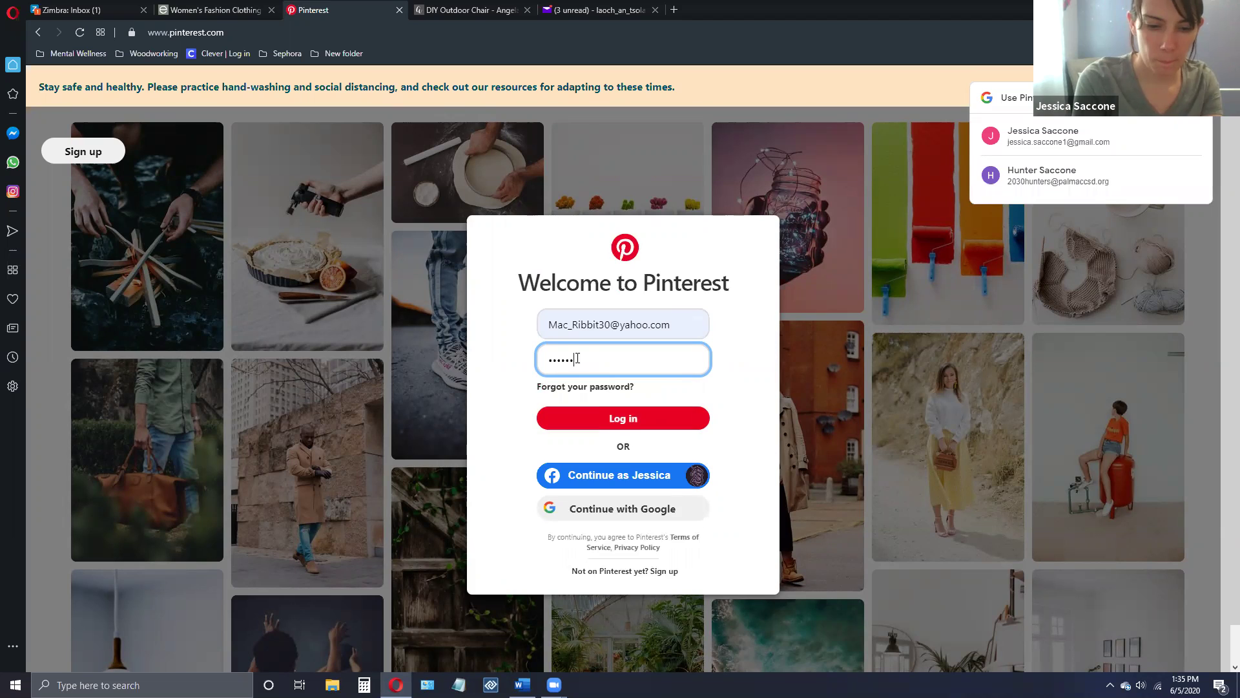
text(•)
key(Return)
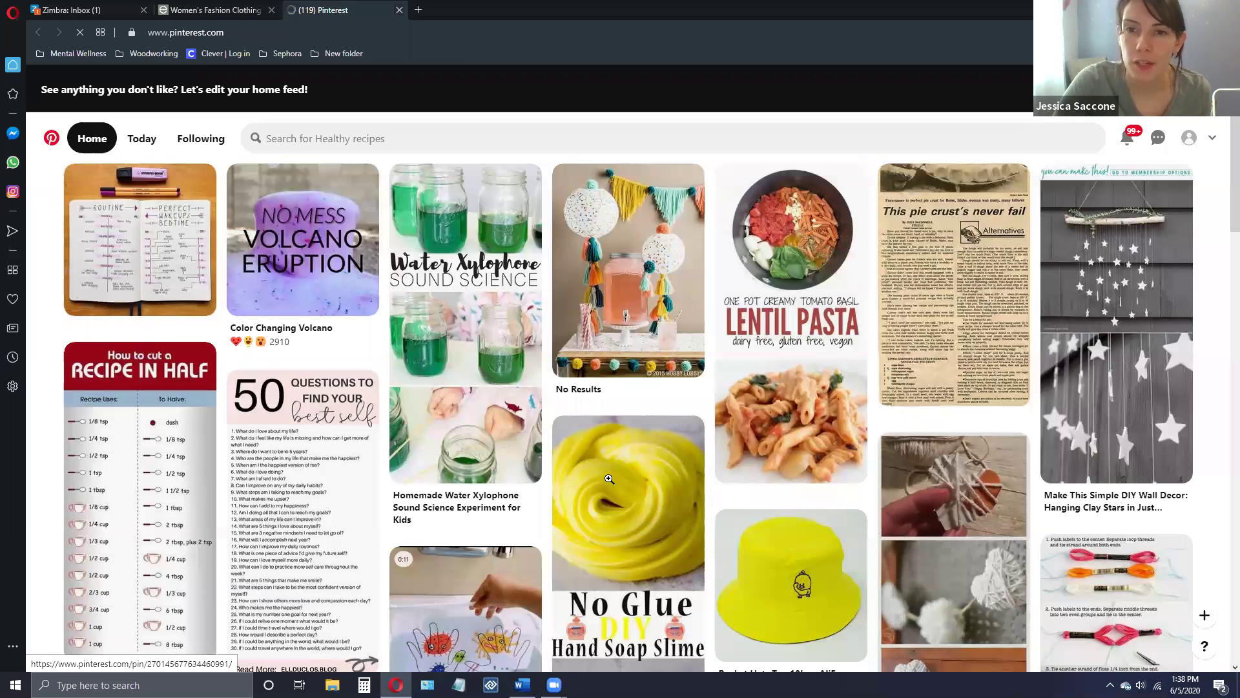
mouse_move(609, 479)
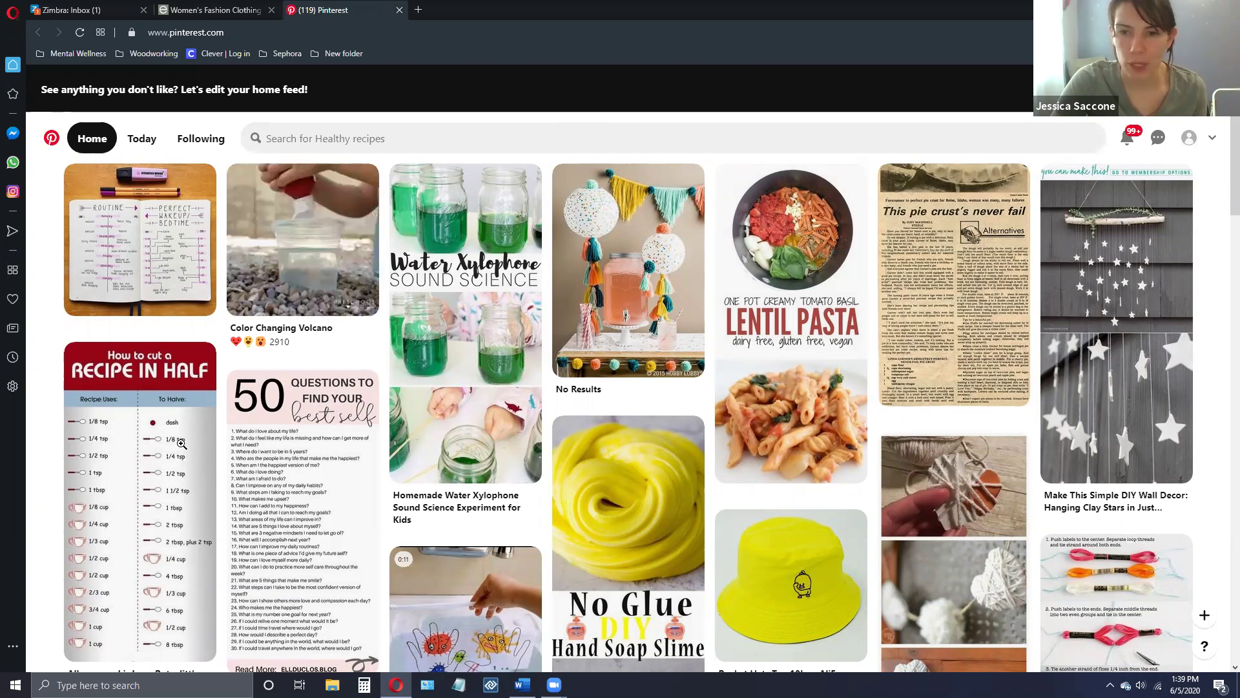
mouse_move(196, 482)
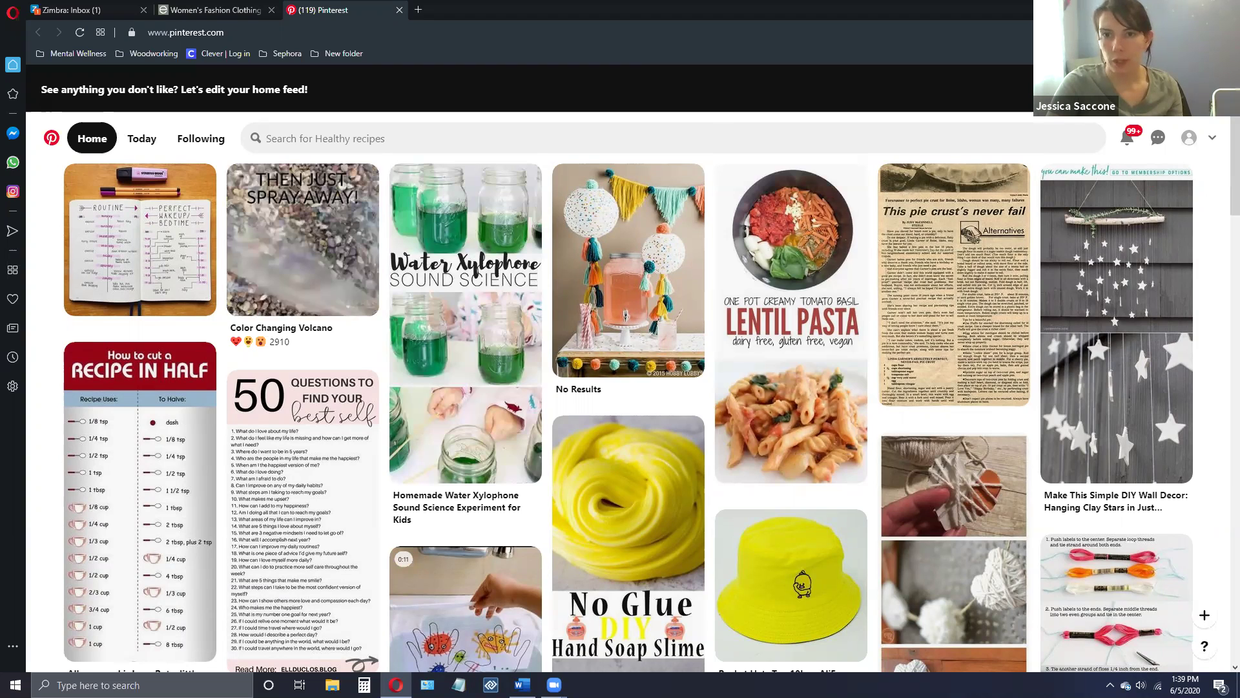
scroll(1069, 123, down, 1)
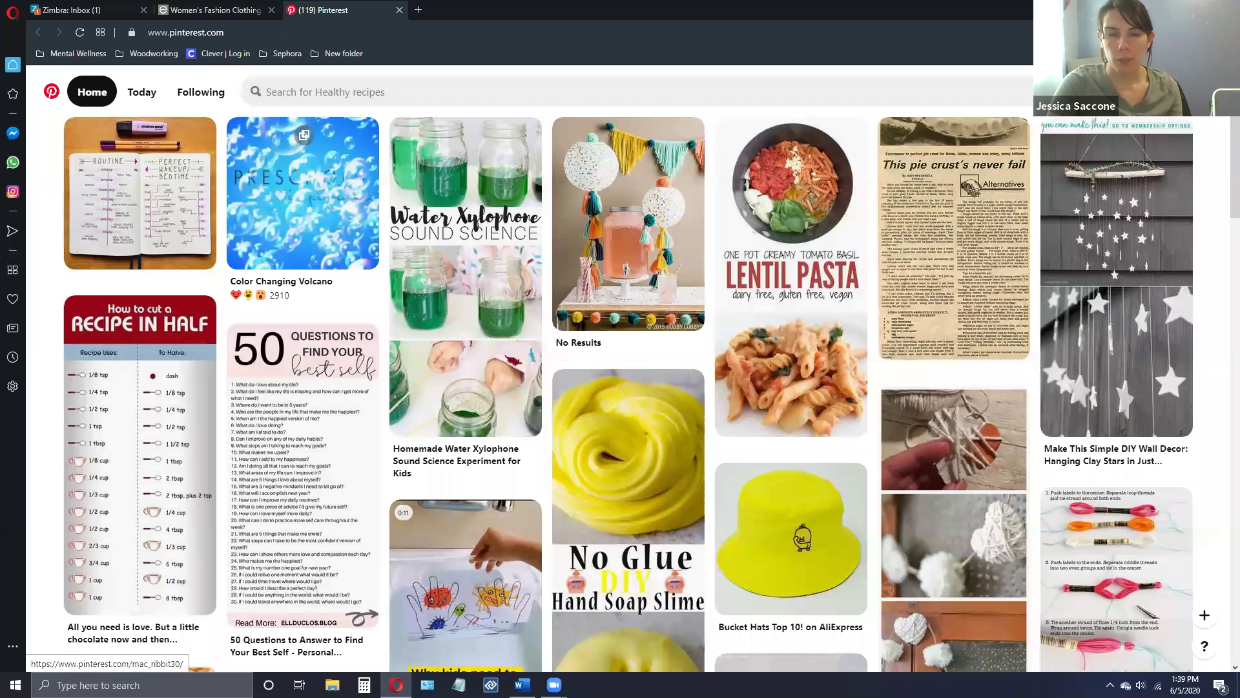
- Scroll through the library's boards like Recipes and Fun with Science, then check recent updates
click(1176, 92)
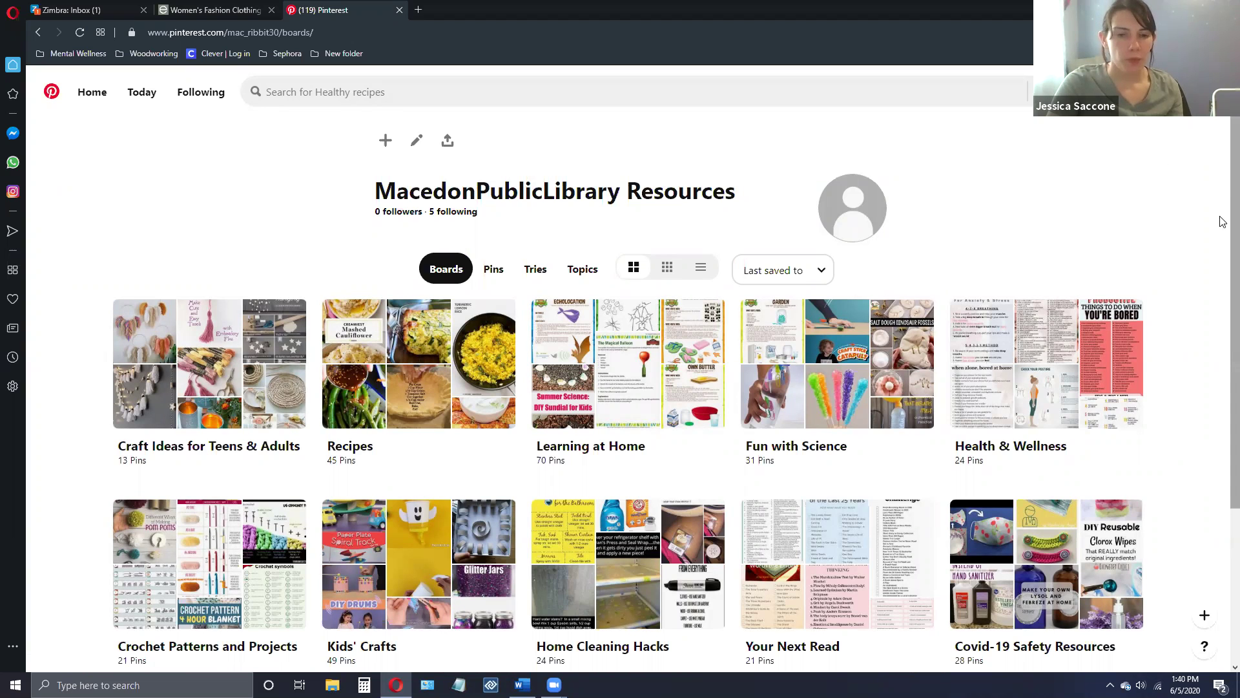
scroll(1223, 219, down, 1)
scroll(1223, 251, down, 1)
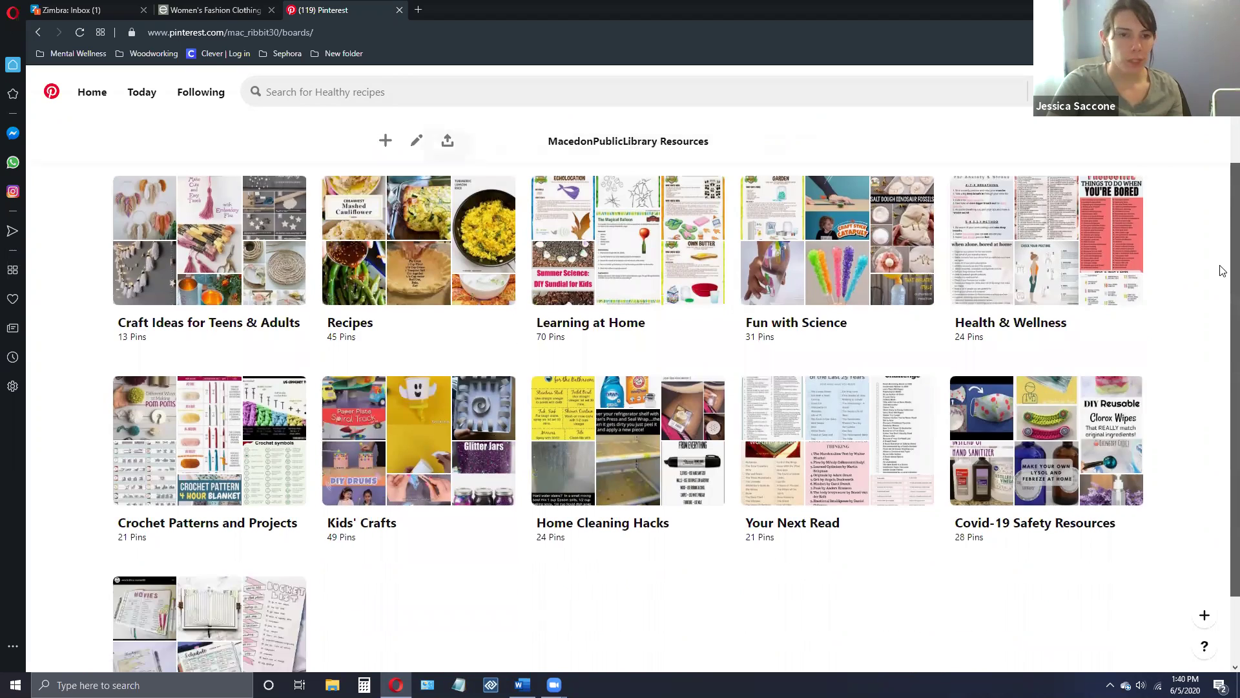
scroll(1222, 284, down, 1)
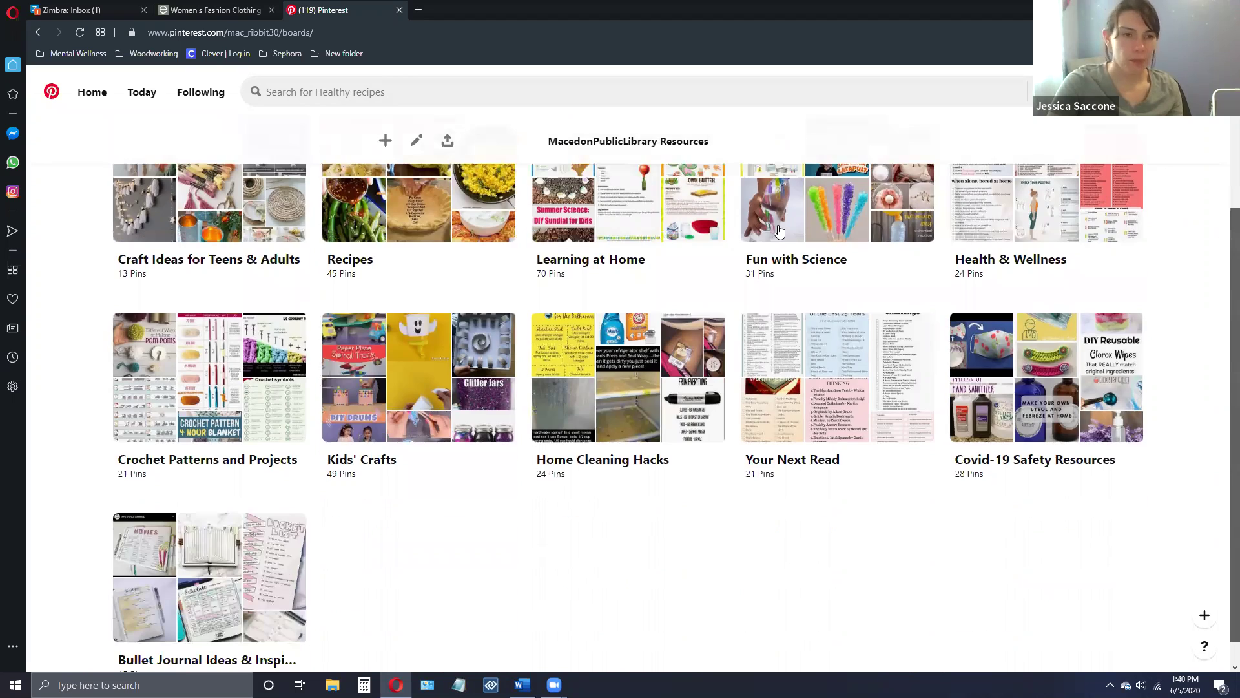
scroll(778, 231, up, 2)
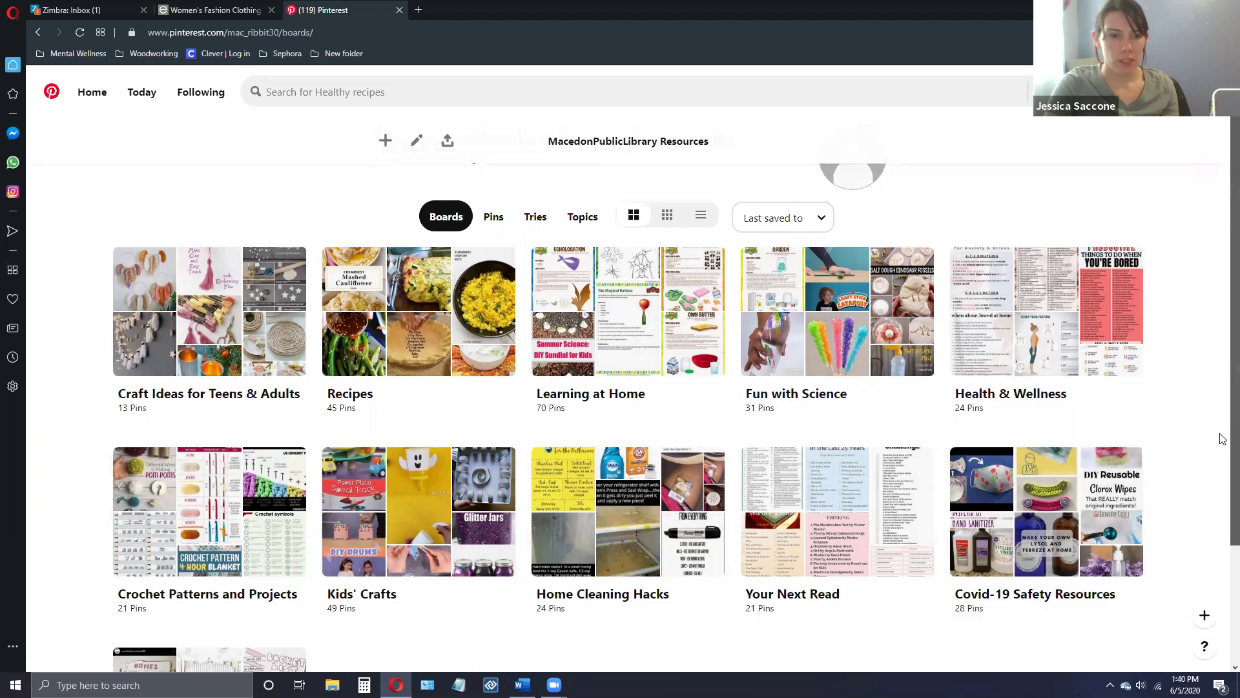
scroll(1223, 516, down, 3)
scroll(1222, 345, up, 3)
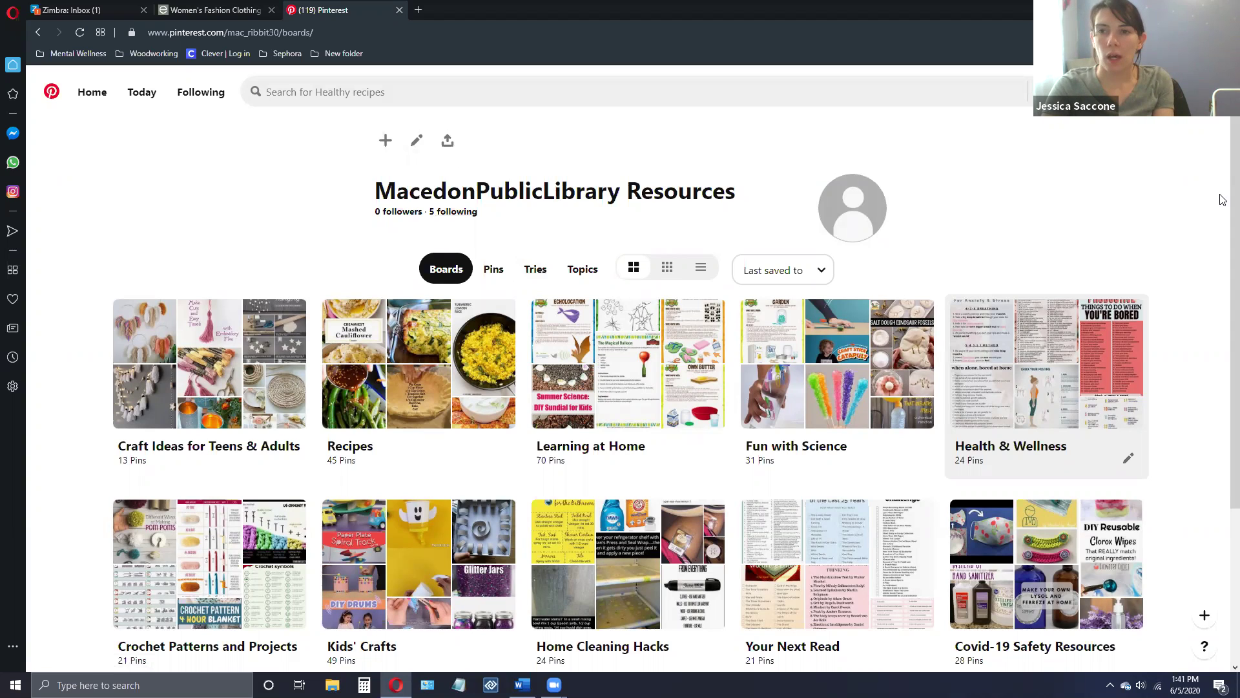
click(1106, 92)
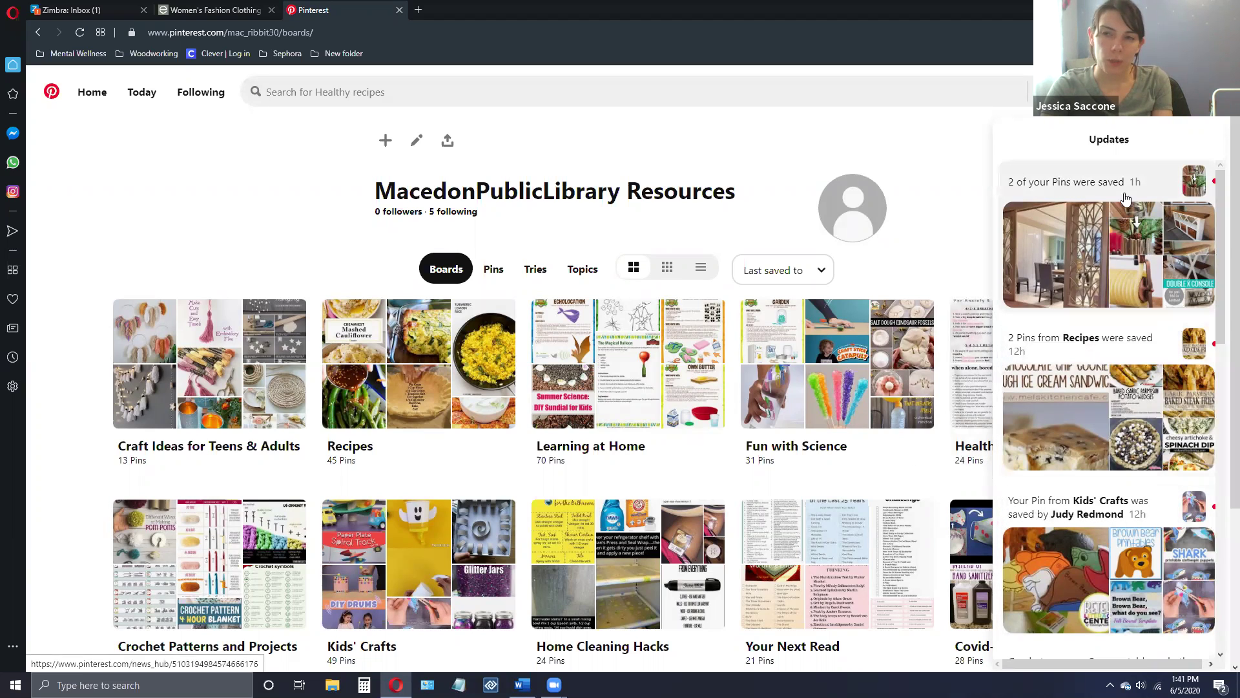
click(1072, 236)
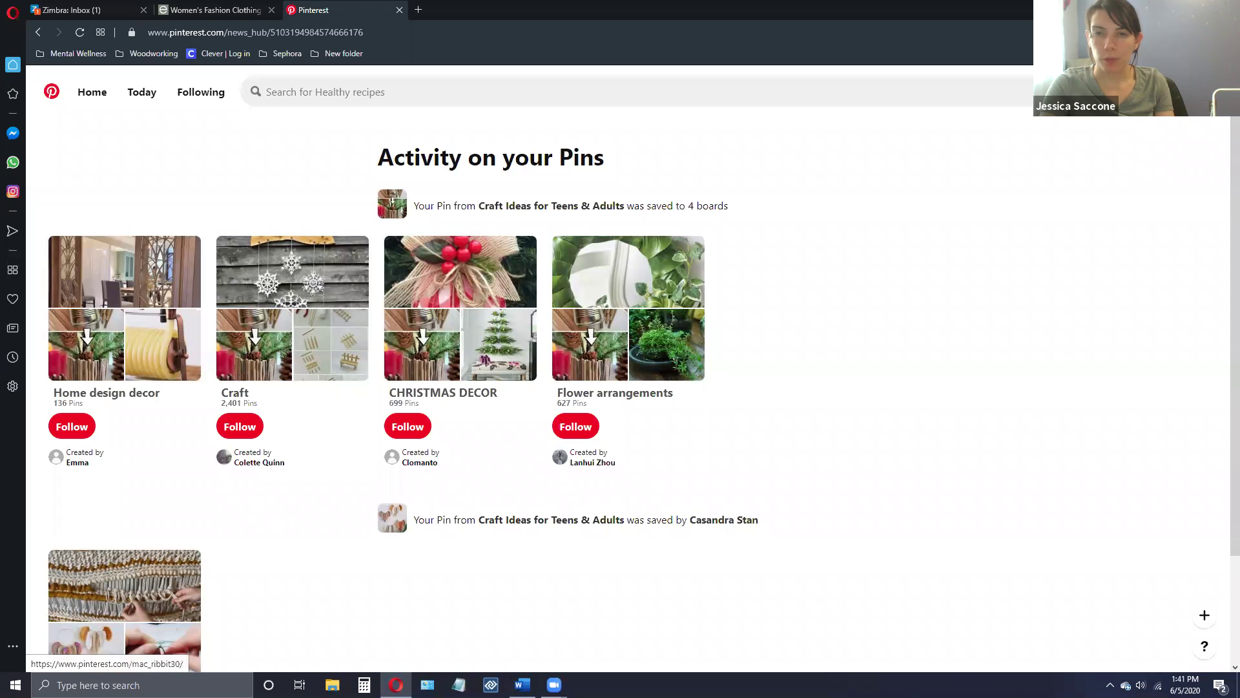
click(1175, 92)
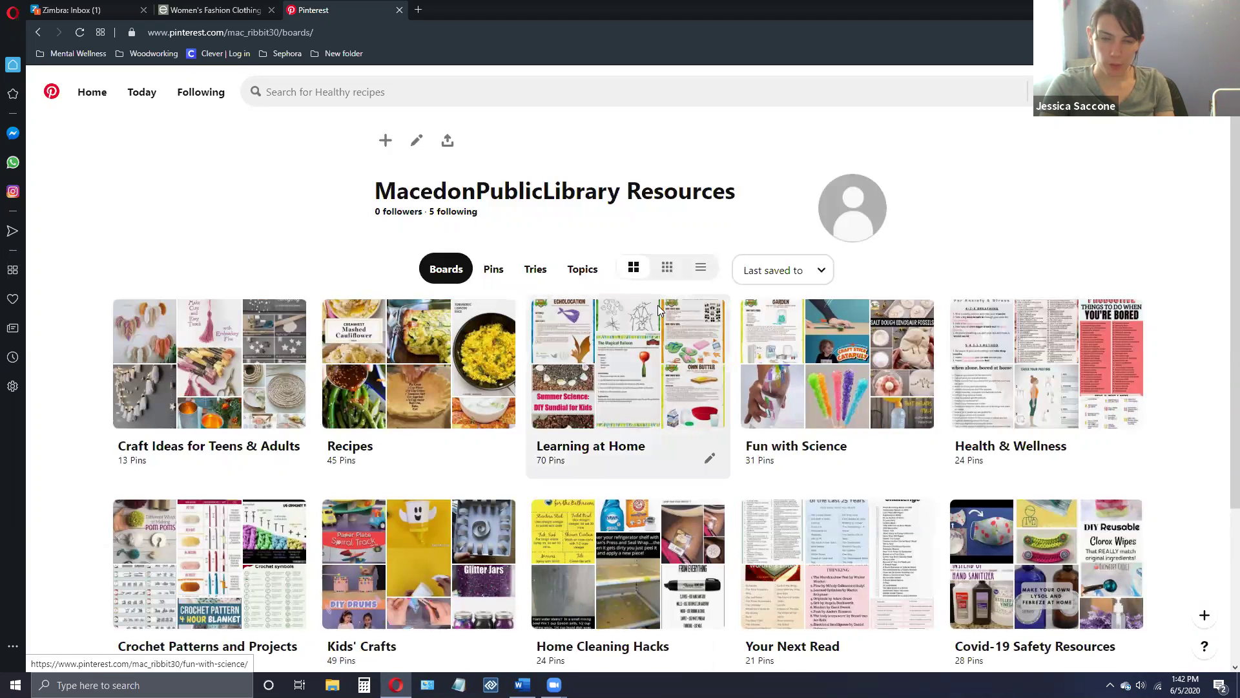
- Open Fun with Science and scroll its pins like Mini Crystal Garden and Lava Lamp
click(807, 388)
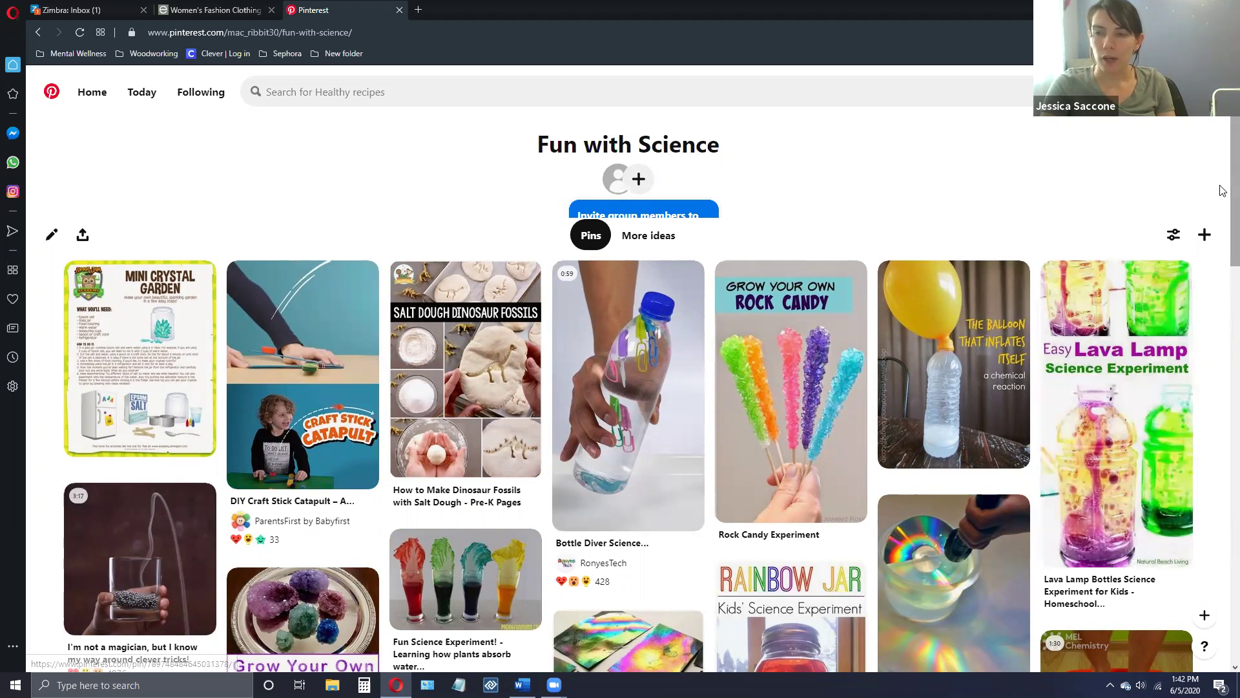
scroll(1222, 218, down, 1)
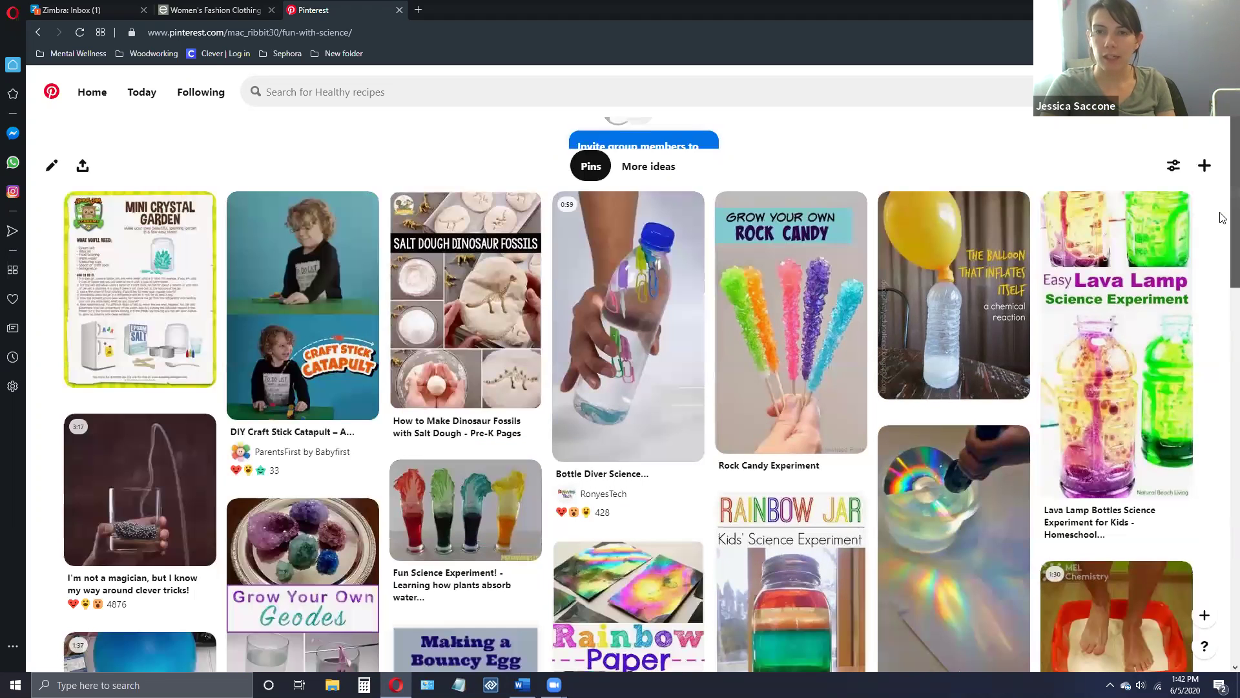
scroll(1222, 217, down, 1)
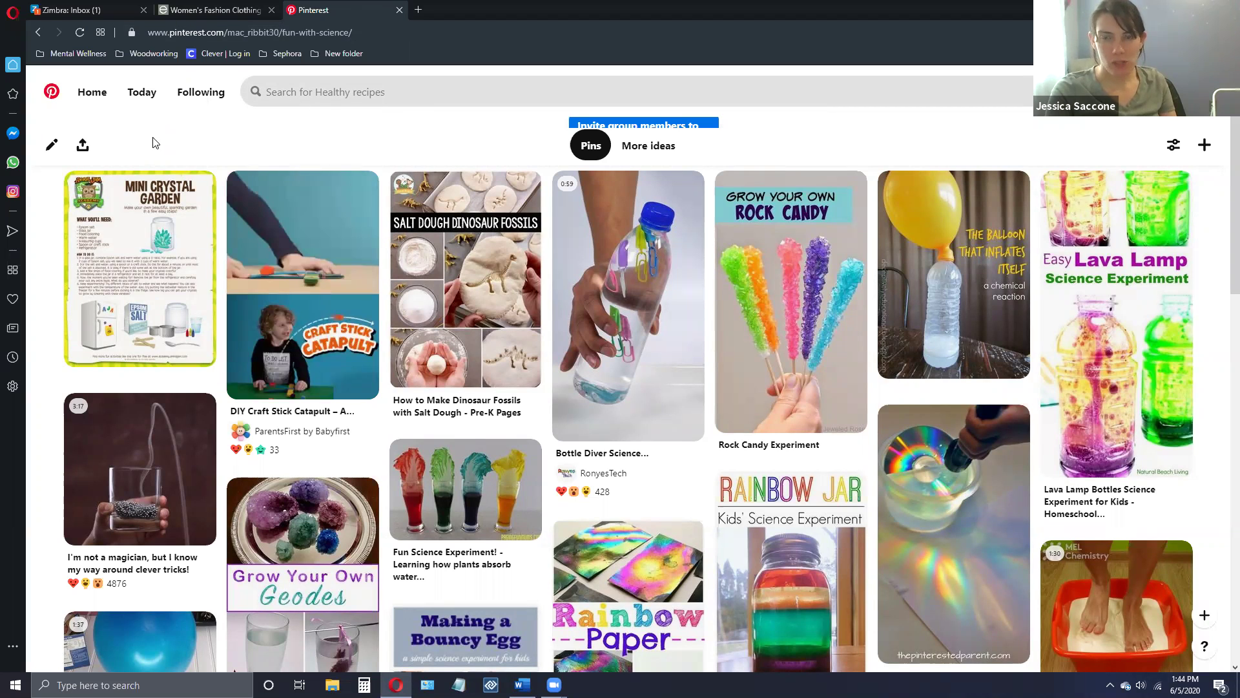
key(slash)
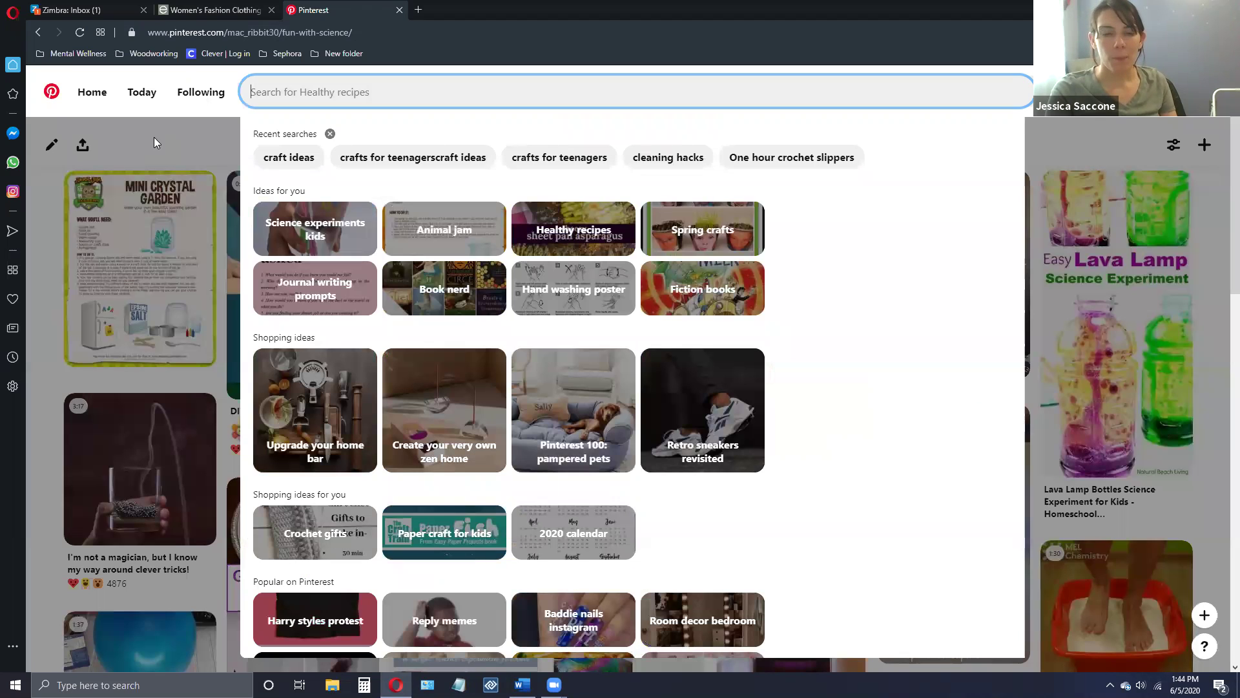